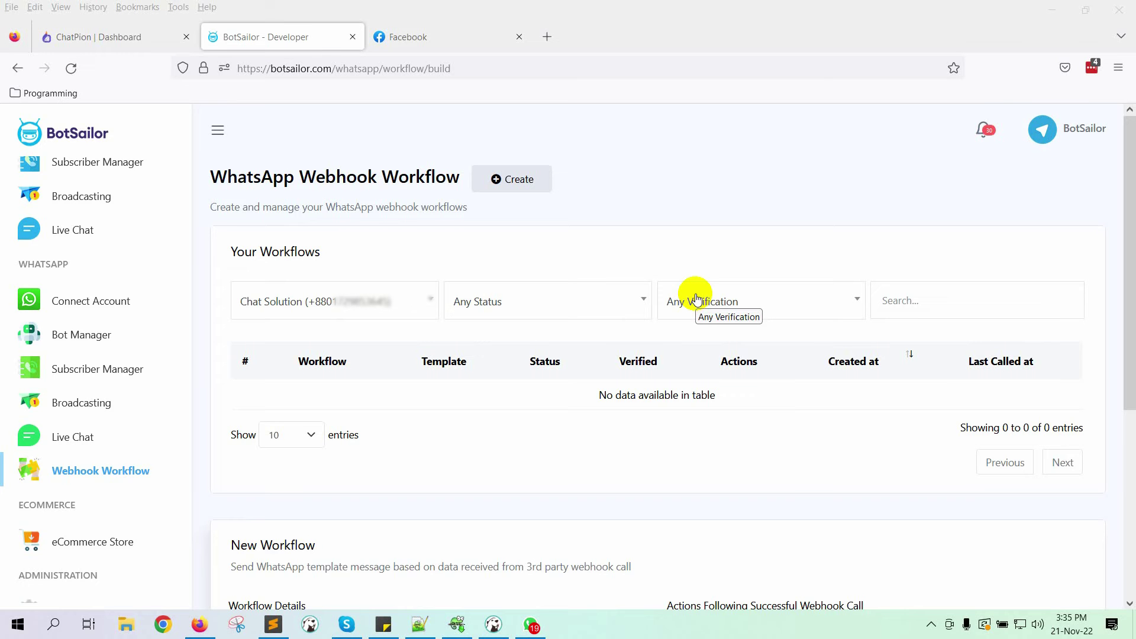
Step: Bring the Notepad++ ChatPion-to-BotSailor integration notes to the front
{"action": "left_click", "coordinate": [420, 625]}
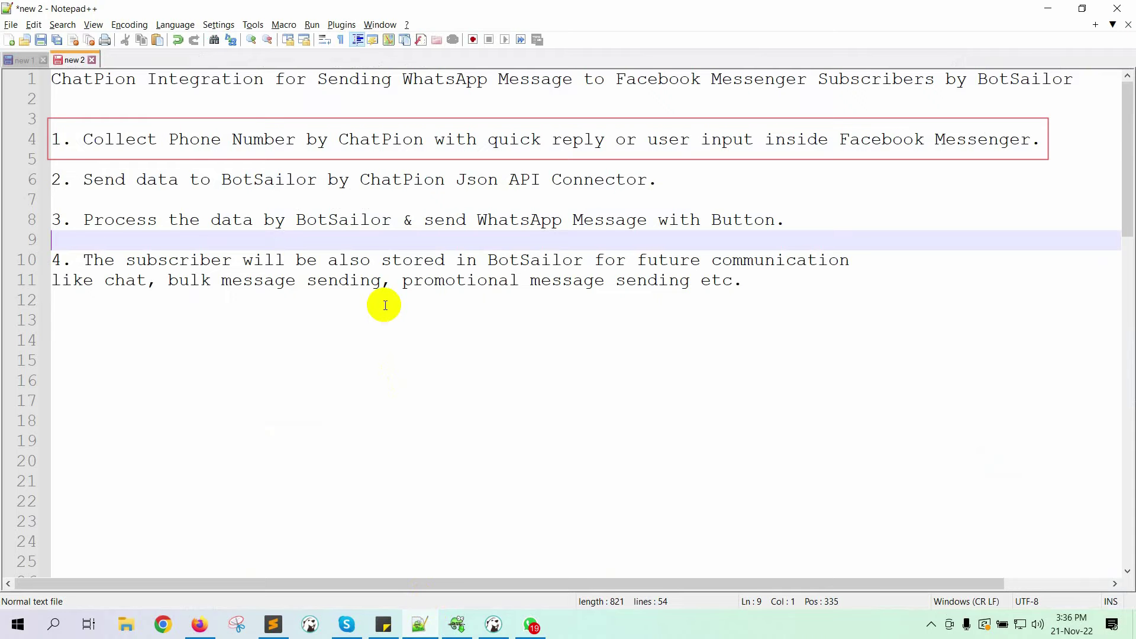
Step: Return to the ChatPion dashboard in Firefox
{"action": "key", "text": "alt+Tab"}
Step: Find the Phone keyword bot by searching 'phon' in Bot manager and edit its reply
{"action": "scroll", "coordinate": [182, 541], "scroll_direction": "down", "scroll_amount": 1}
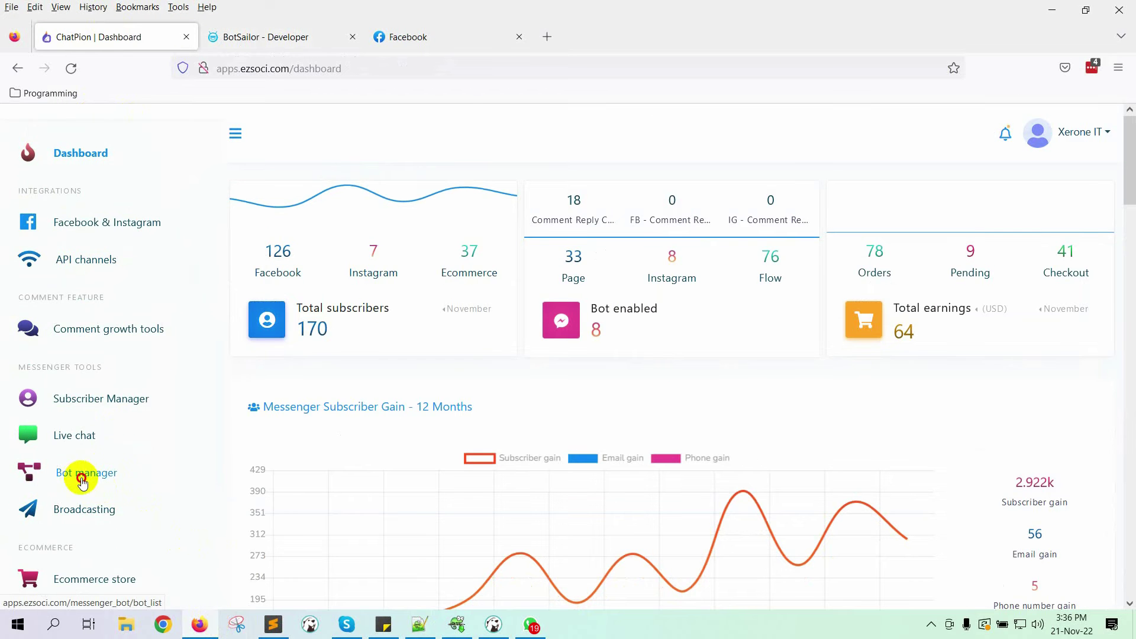
{"action": "left_click", "coordinate": [79, 474]}
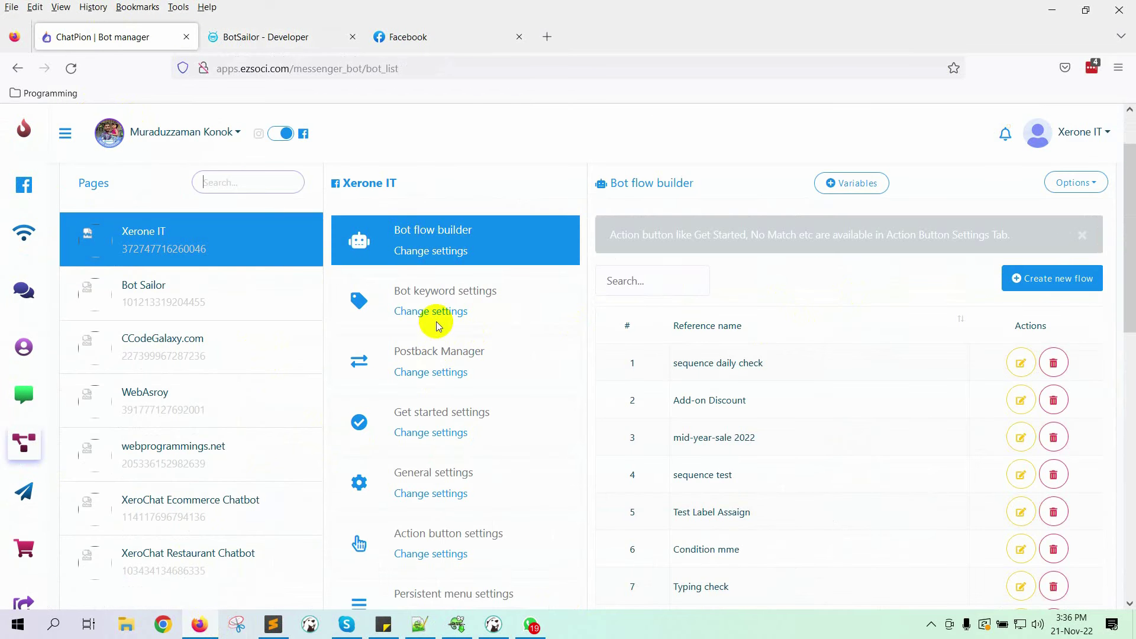
{"action": "left_click", "coordinate": [436, 315]}
{"action": "left_click", "coordinate": [669, 229]}
{"action": "type", "text": "phon"}
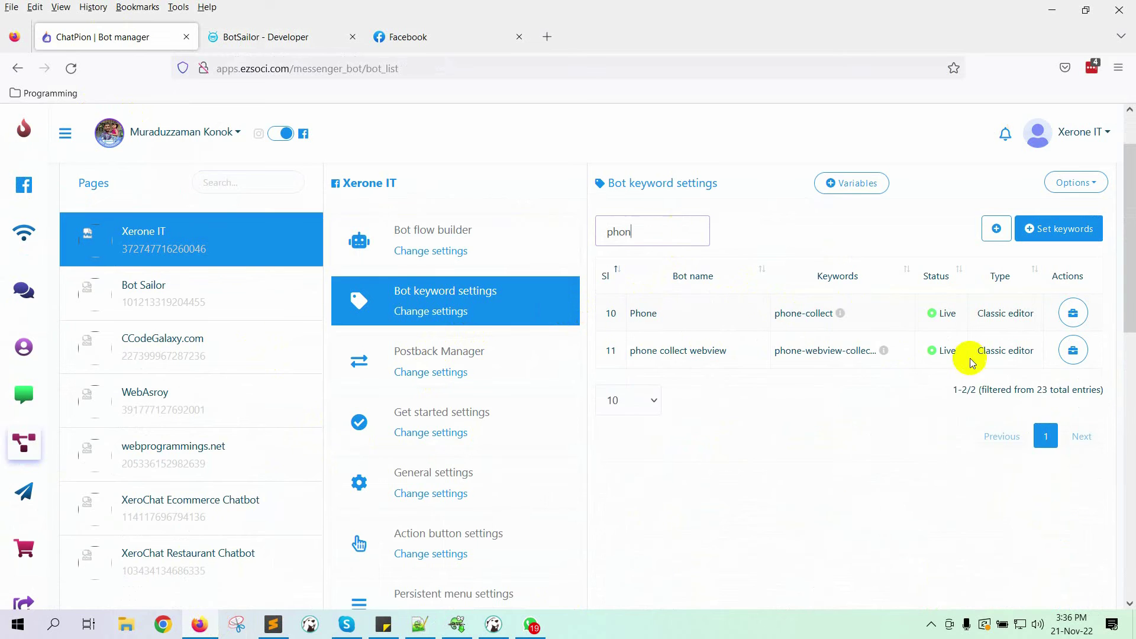
{"action": "left_click", "coordinate": [1074, 312]}
{"action": "left_click", "coordinate": [977, 403]}
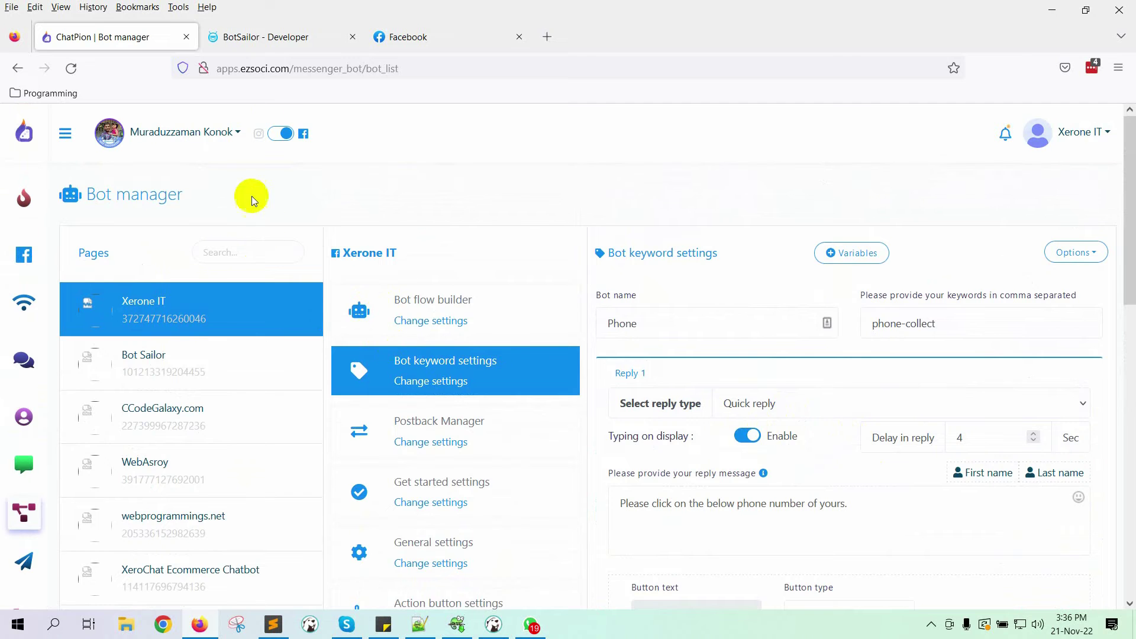
Step: Start a new webhook workflow named 'ChatPion Integration'
{"action": "left_click", "coordinate": [269, 44]}
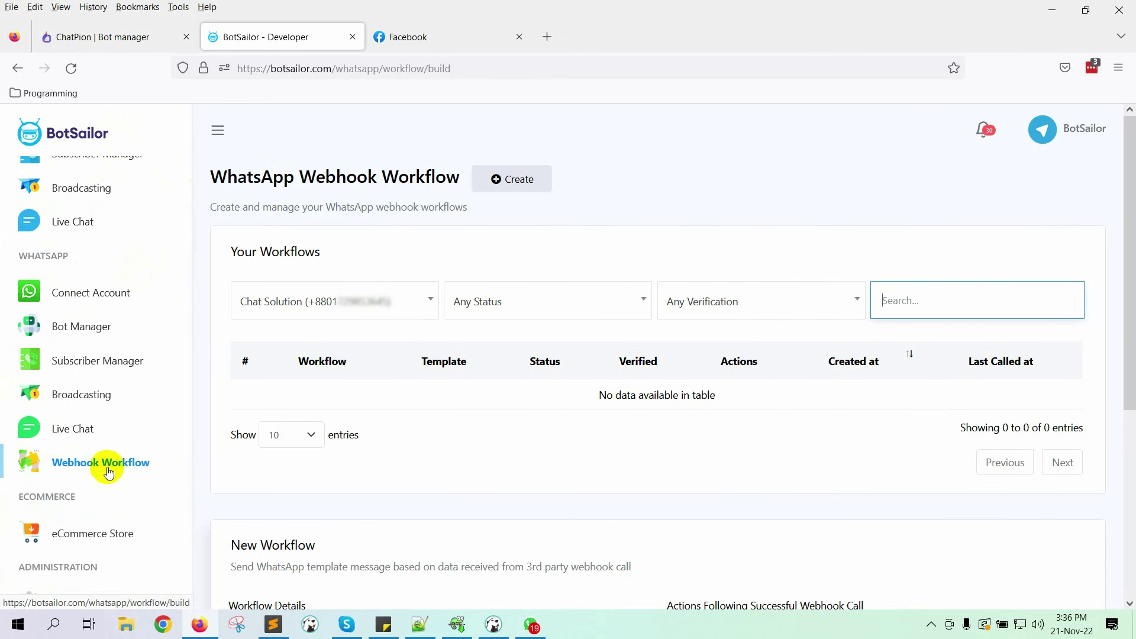
{"action": "left_click", "coordinate": [85, 462]}
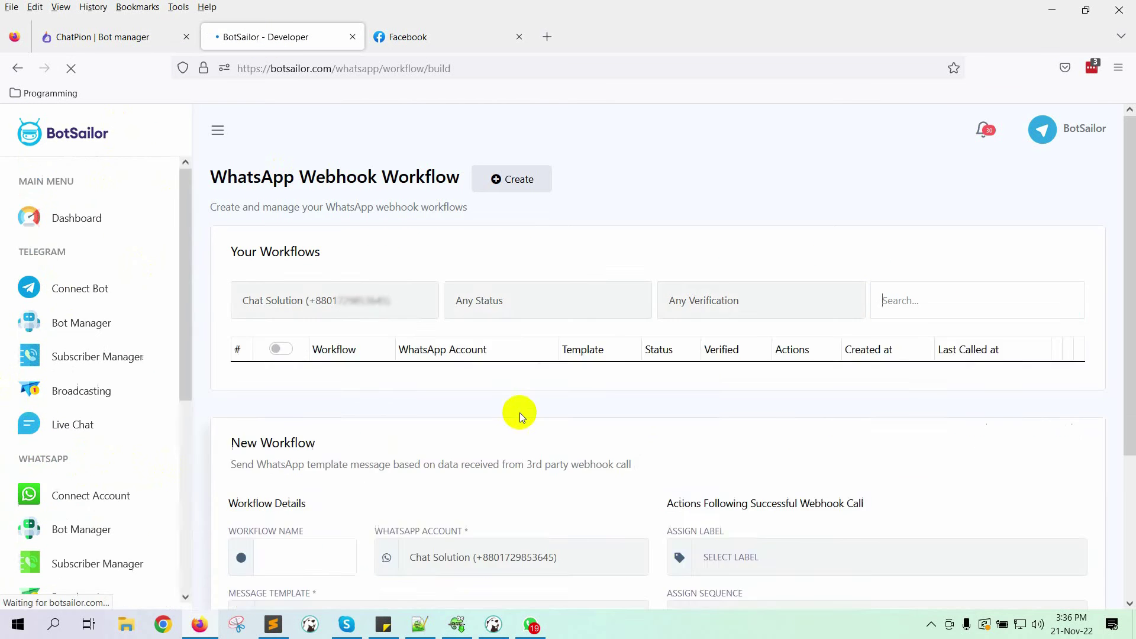
{"action": "left_click", "coordinate": [520, 179]}
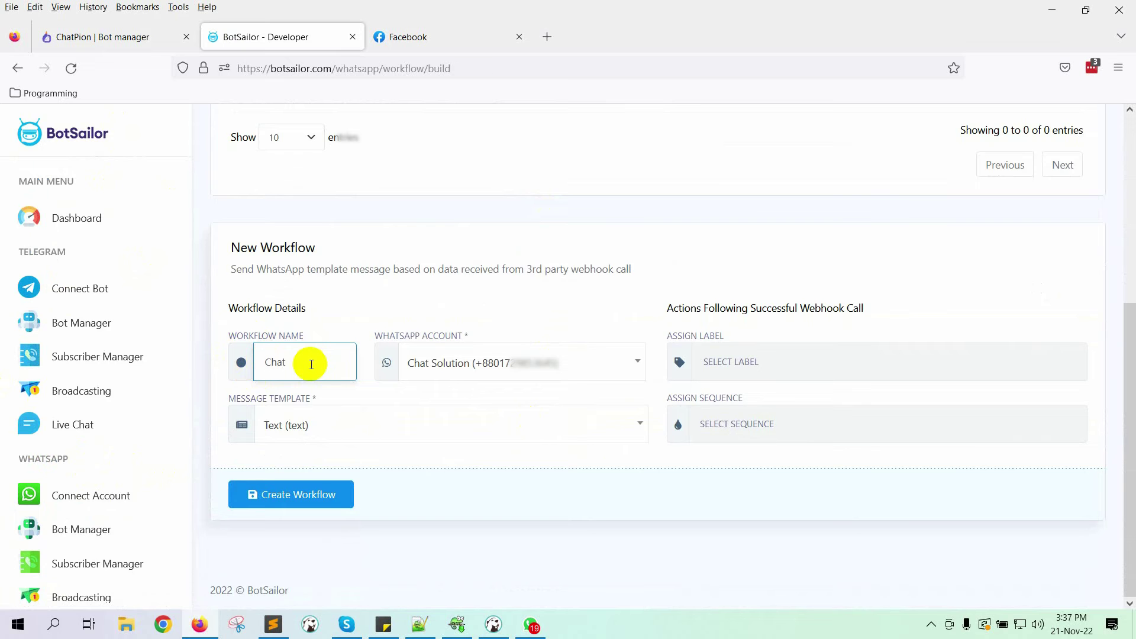
{"action": "type", "text": "ChatPion Integration"}
Step: Keep Chat Solution as the WhatsApp account and Text as the message template
{"action": "left_click", "coordinate": [484, 358]}
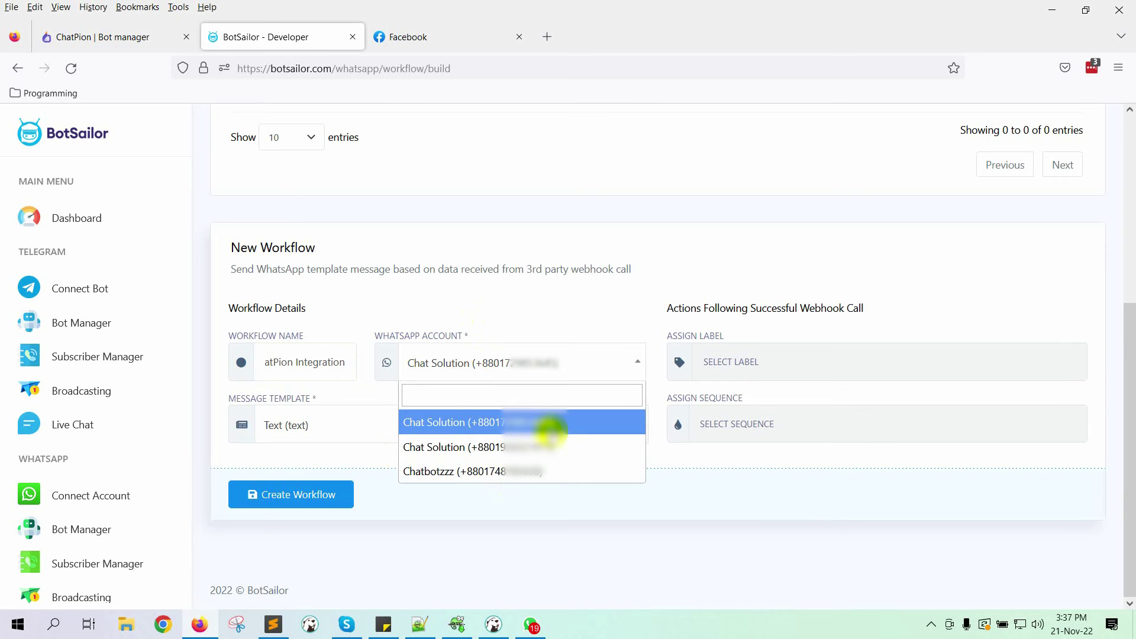
{"action": "left_click", "coordinate": [545, 421]}
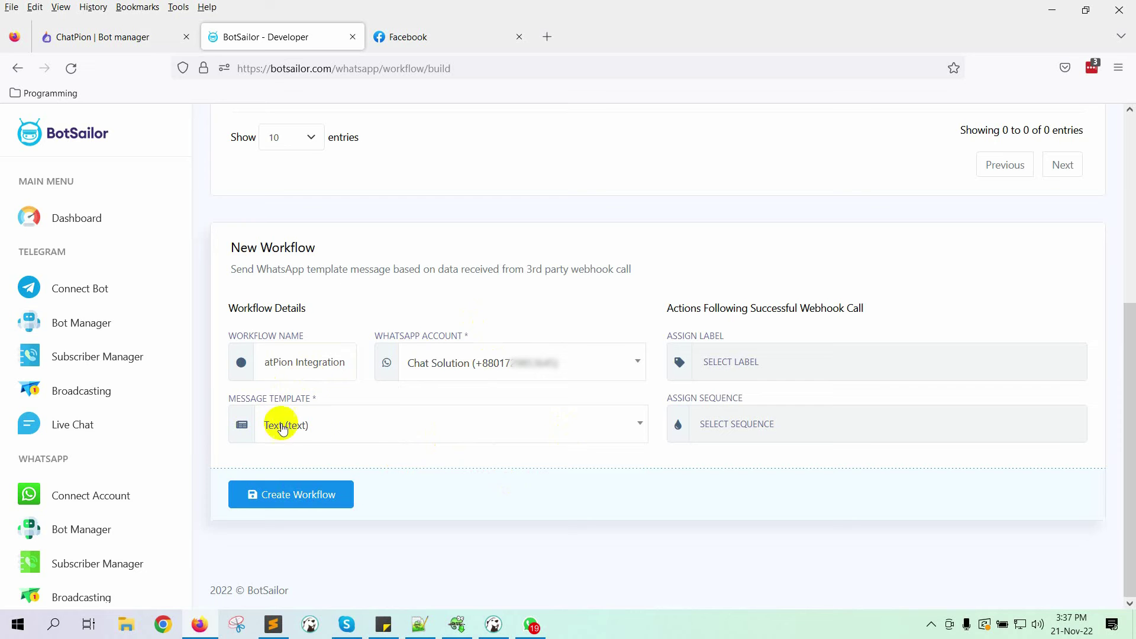
{"action": "left_click", "coordinate": [400, 426]}
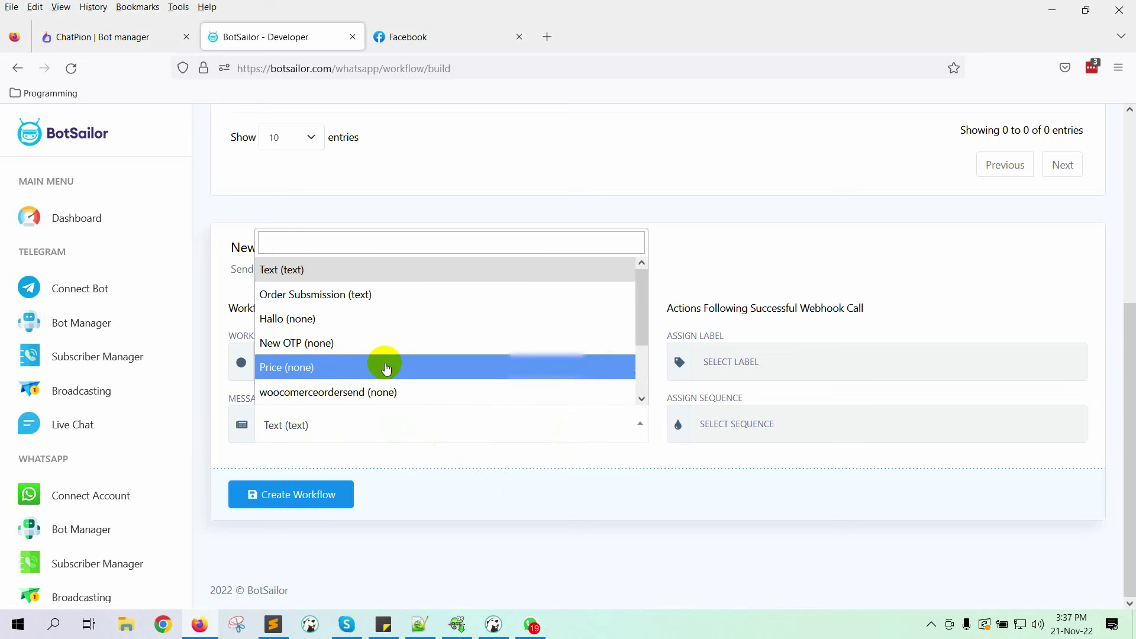
{"action": "scroll", "coordinate": [390, 367], "scroll_direction": "down", "scroll_amount": 3}
{"action": "scroll", "coordinate": [474, 393], "scroll_direction": "up", "scroll_amount": 2}
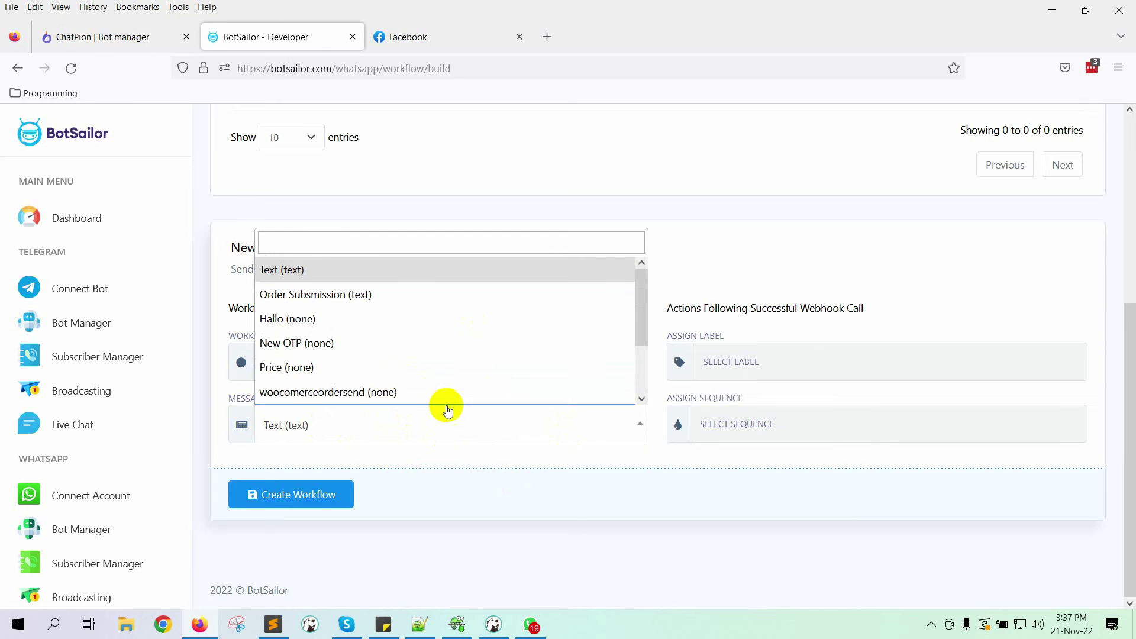
{"action": "scroll", "coordinate": [431, 368], "scroll_direction": "down", "scroll_amount": 2}
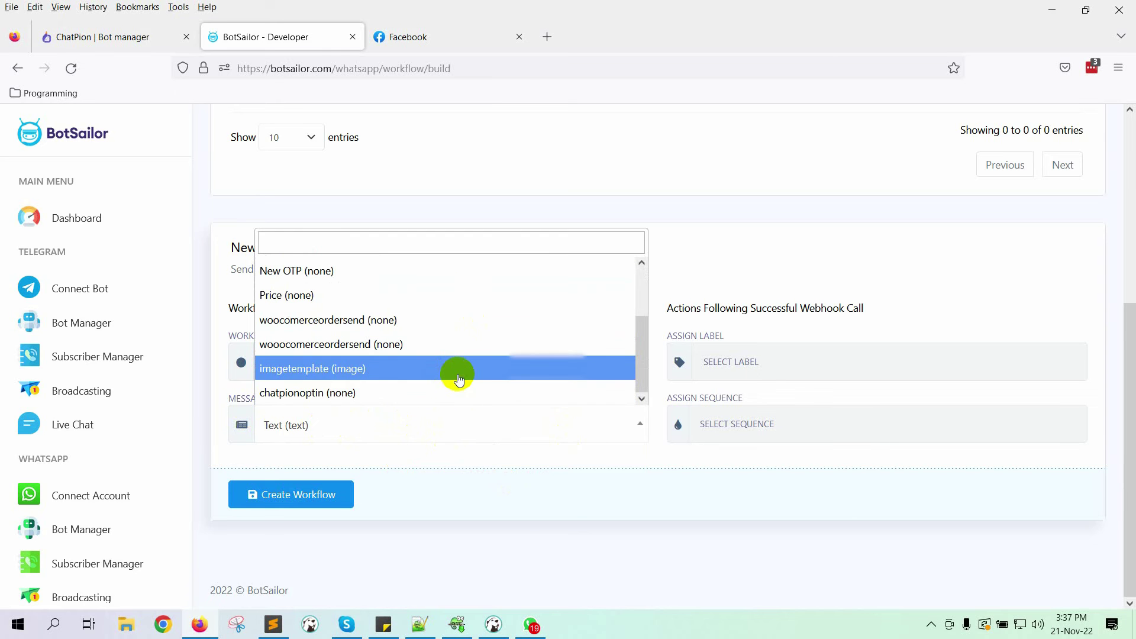
{"action": "left_click", "coordinate": [598, 169]}
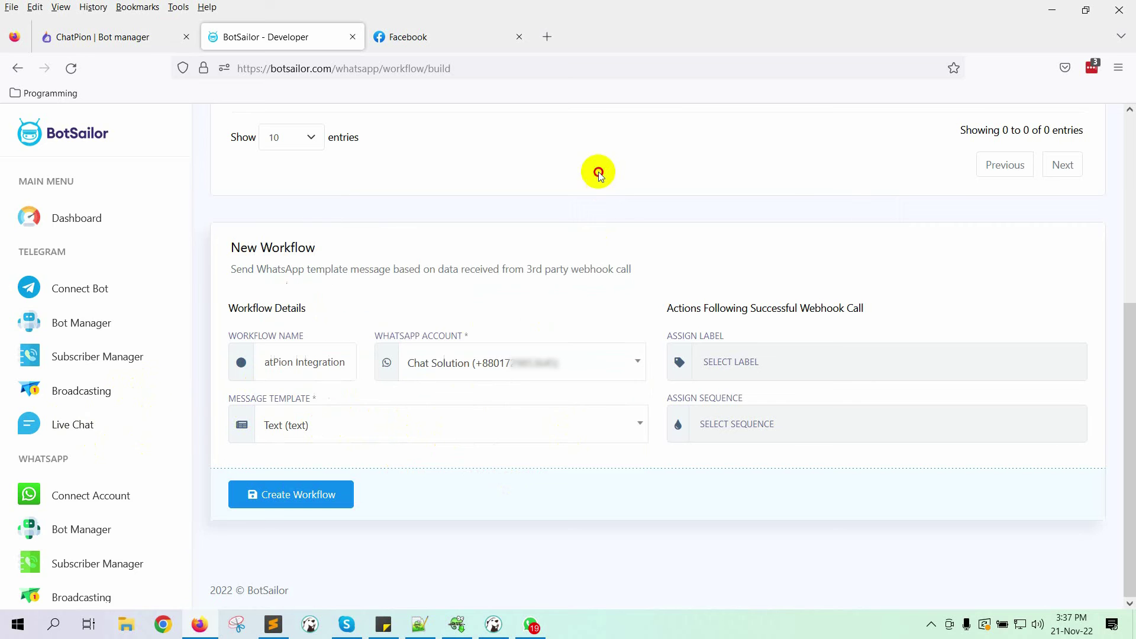
{"action": "scroll", "coordinate": [130, 524], "scroll_direction": "down", "scroll_amount": 2}
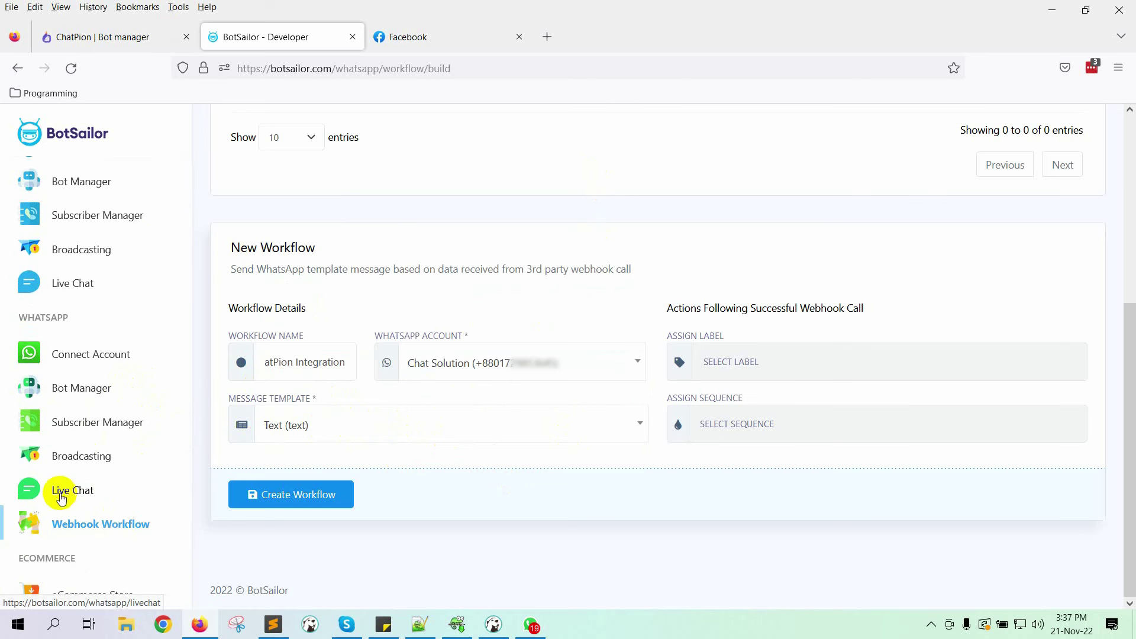
{"action": "scroll", "coordinate": [65, 426], "scroll_direction": "down", "scroll_amount": 2}
Step: Open the WhatsApp bot manager's message templates in a new tab and start a new template
{"action": "middle_click", "coordinate": [89, 342]}
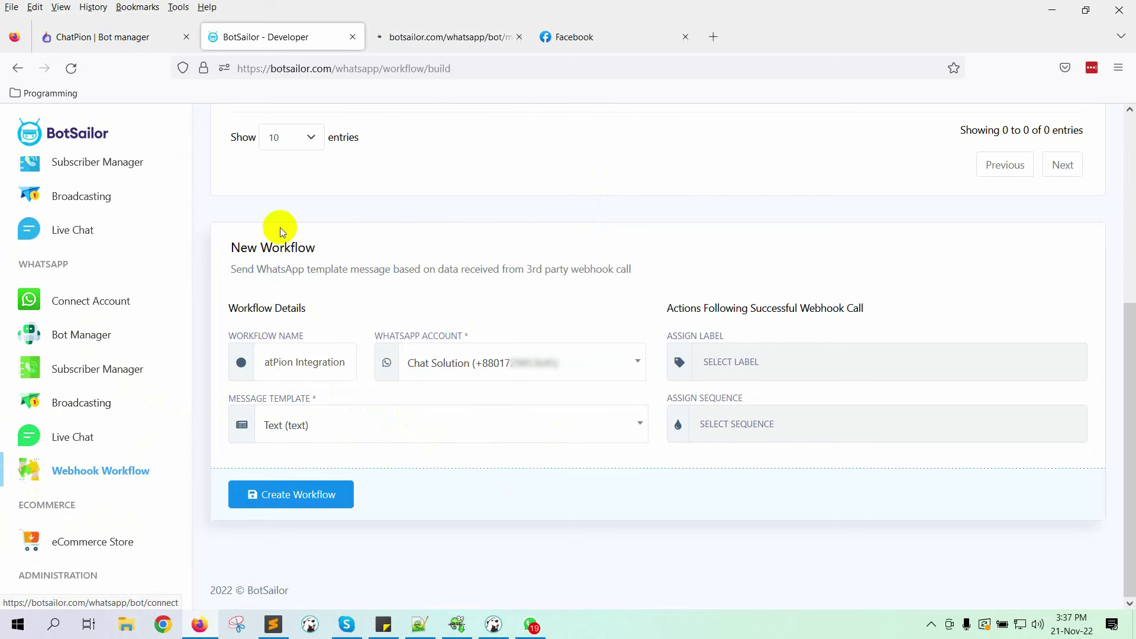
{"action": "left_click", "coordinate": [431, 35]}
{"action": "scroll", "coordinate": [392, 551], "scroll_direction": "down", "scroll_amount": 4}
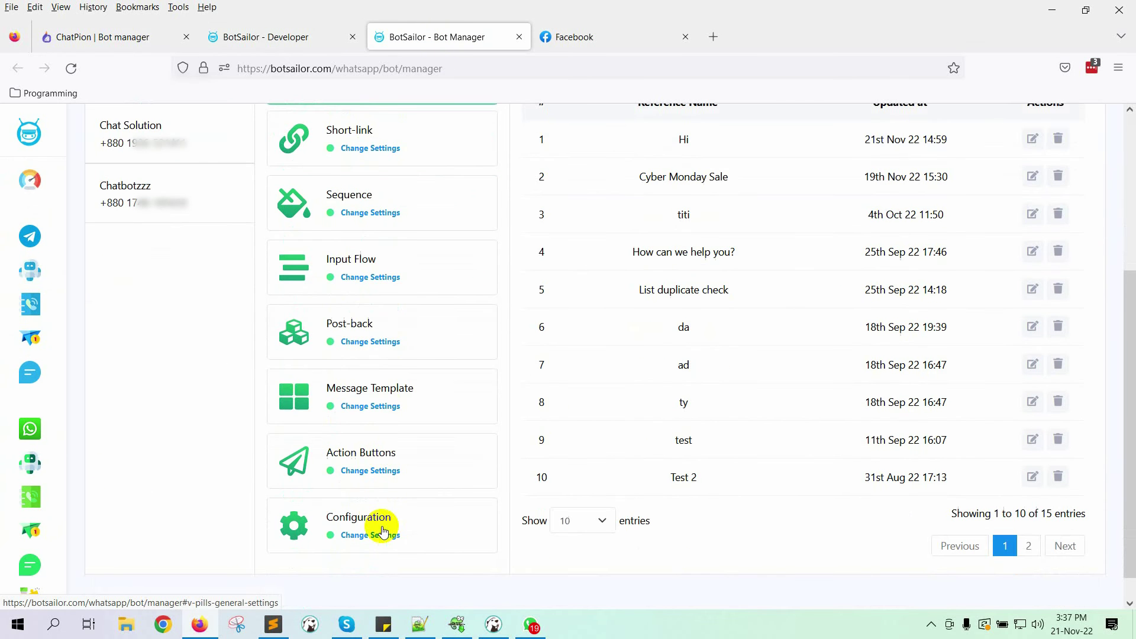
{"action": "left_click", "coordinate": [385, 409]}
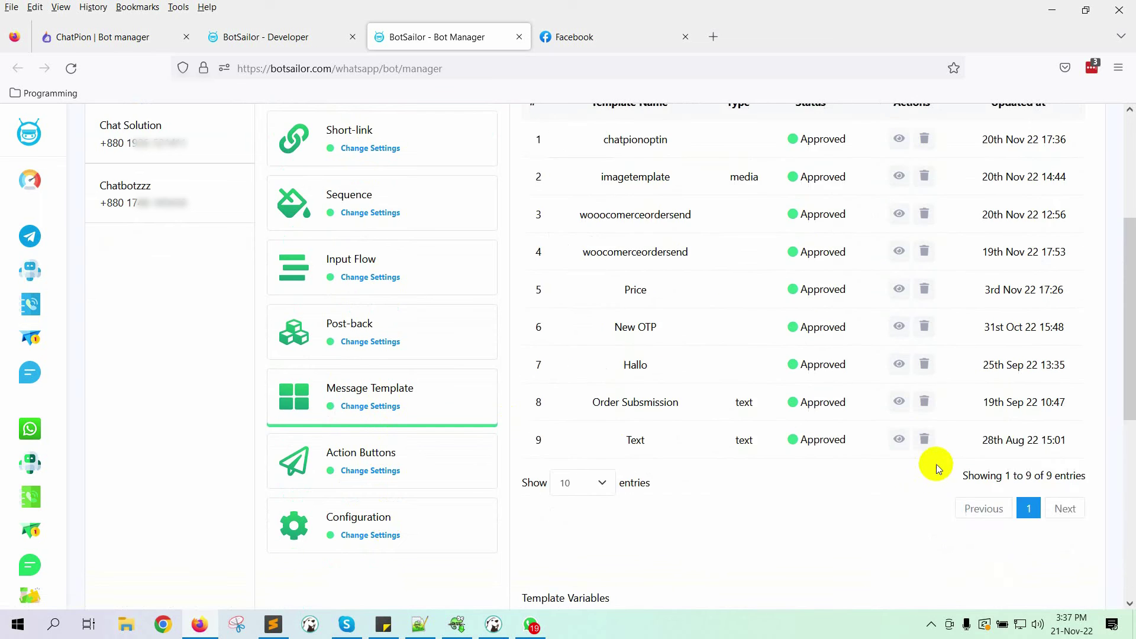
{"action": "scroll", "coordinate": [936, 464], "scroll_direction": "up", "scroll_amount": 4}
{"action": "left_click", "coordinate": [1064, 299]}
Step: Name the template 'chatpionoptionsubscriber' with a 'Hi #User-Name#, Thanks for subscribing...' body
{"action": "left_click", "coordinate": [403, 211]}
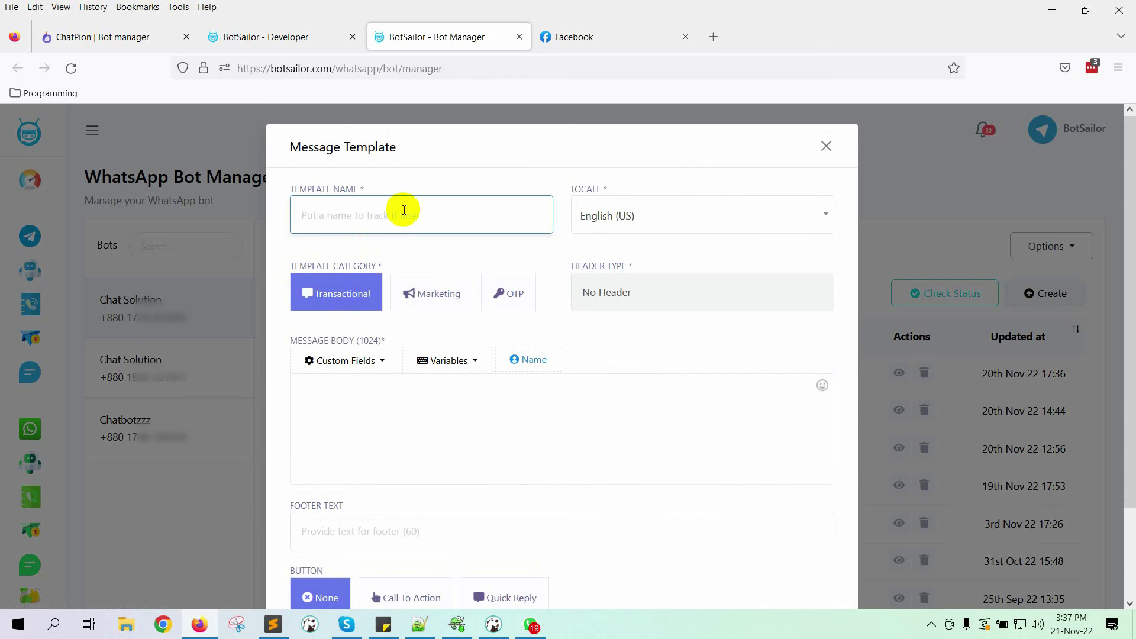
{"action": "type", "text": "chatpionoptionsubscriber"}
{"action": "left_click", "coordinate": [432, 420]}
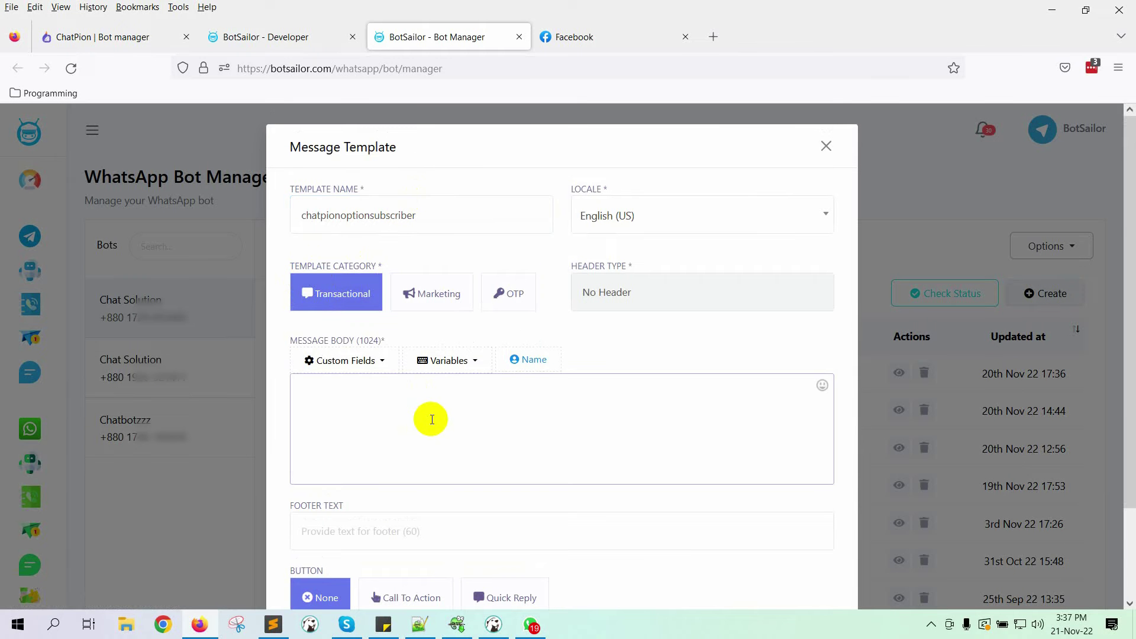
{"action": "type", "text": "Hi #User-Name# , Thanks for subscr"}
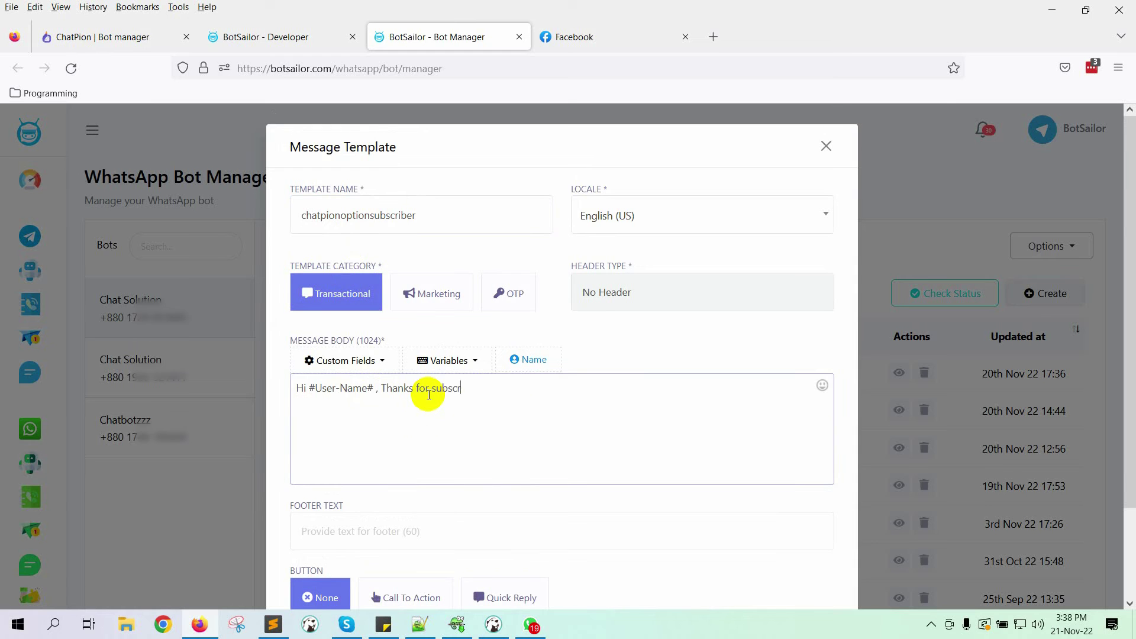
{"action": "type", "text": "ibing in our newsletter. We will update you with"}
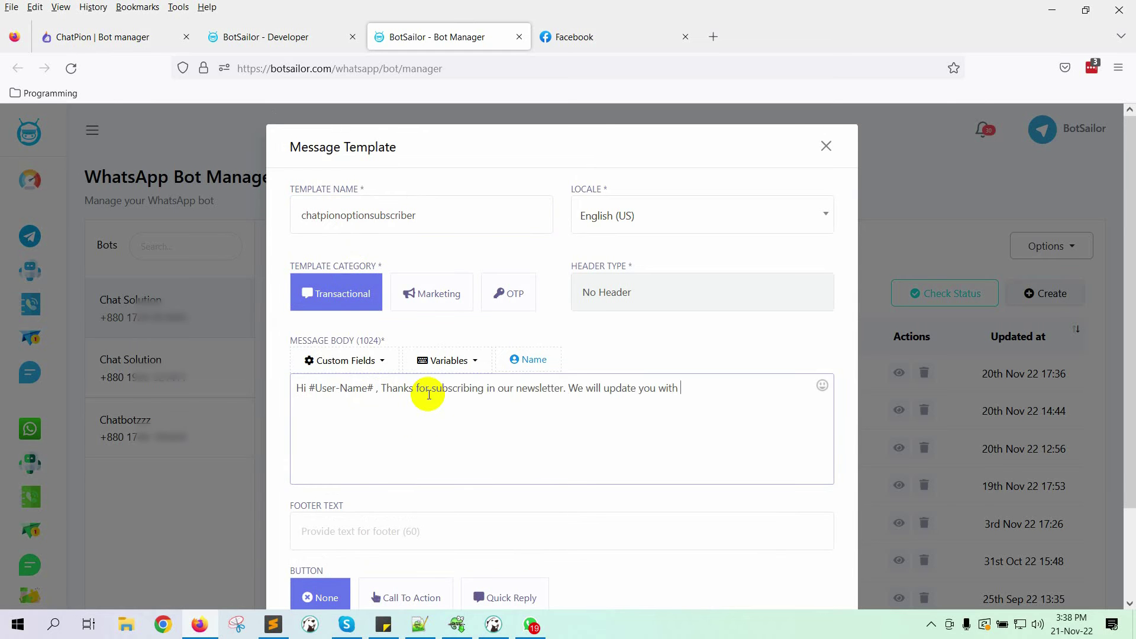
{"action": "type", "text": " all the information that come in future about BotSailor."}
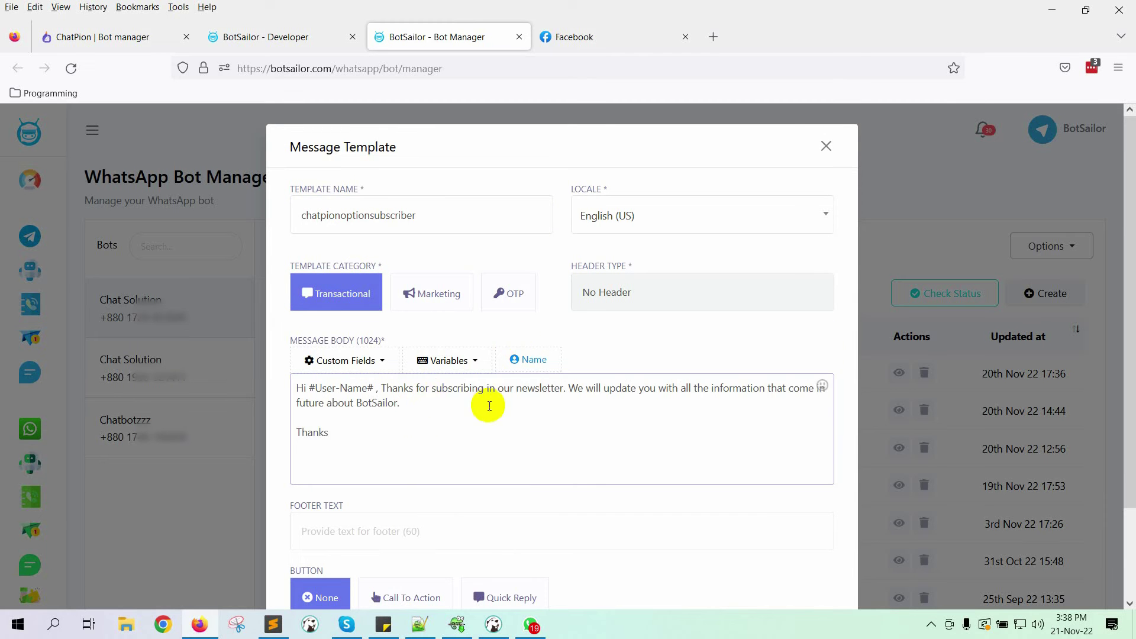
{"action": "scroll", "coordinate": [482, 406], "scroll_direction": "down", "scroll_amount": 2}
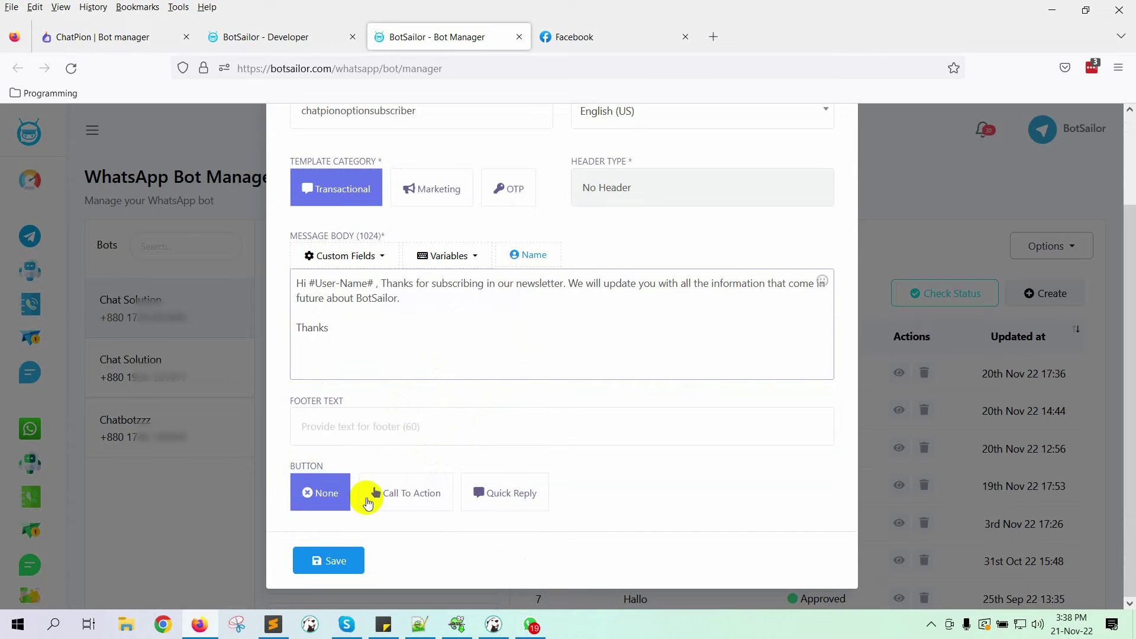
{"action": "scroll", "coordinate": [601, 446], "scroll_direction": "up", "scroll_amount": 1}
{"action": "scroll", "coordinate": [527, 496], "scroll_direction": "down", "scroll_amount": 1}
Step: Add an About BotSailor quick-reply button, then save and close the template
{"action": "left_click", "coordinate": [523, 495]}
{"action": "scroll", "coordinate": [467, 426], "scroll_direction": "down", "scroll_amount": 3}
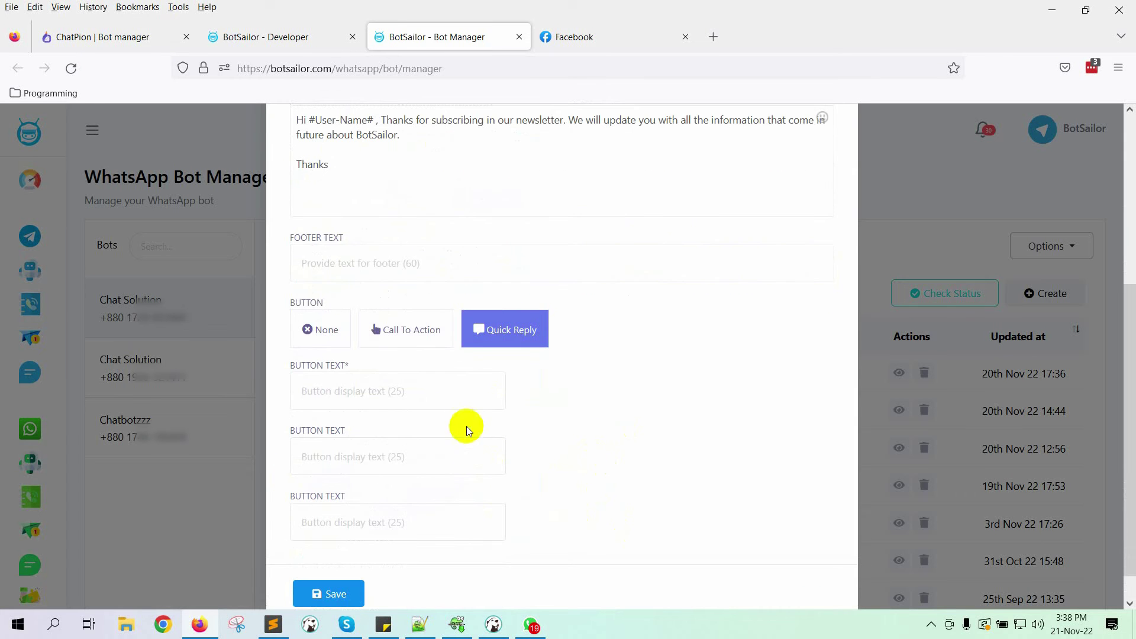
{"action": "left_click", "coordinate": [469, 401]}
{"action": "type", "text": "Kn"}
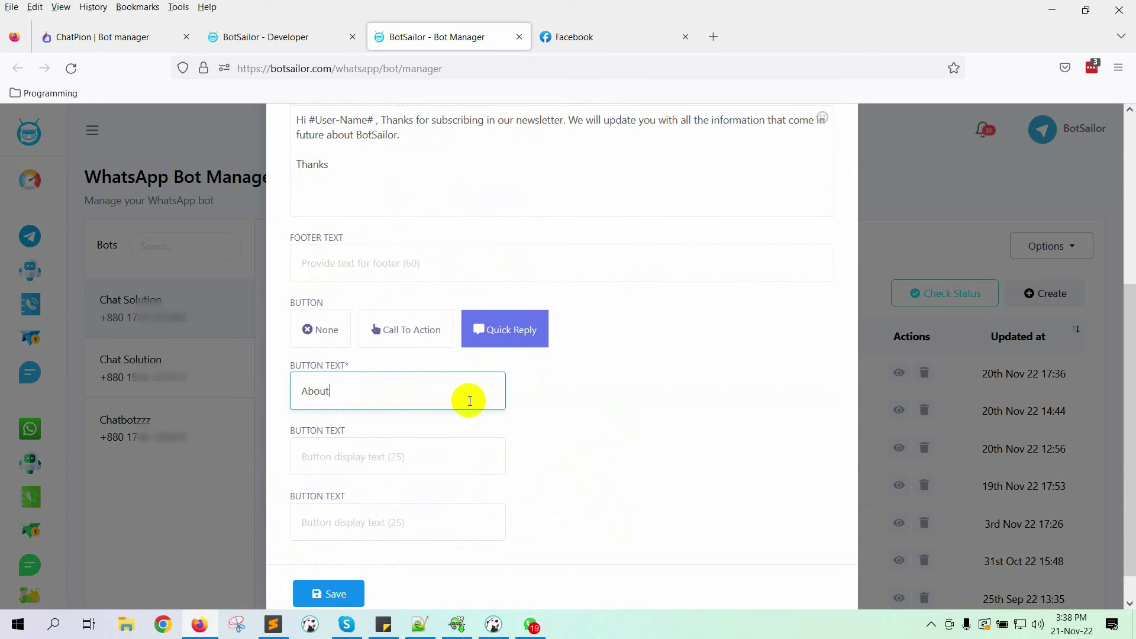
{"action": "scroll", "coordinate": [415, 486], "scroll_direction": "down", "scroll_amount": 1}
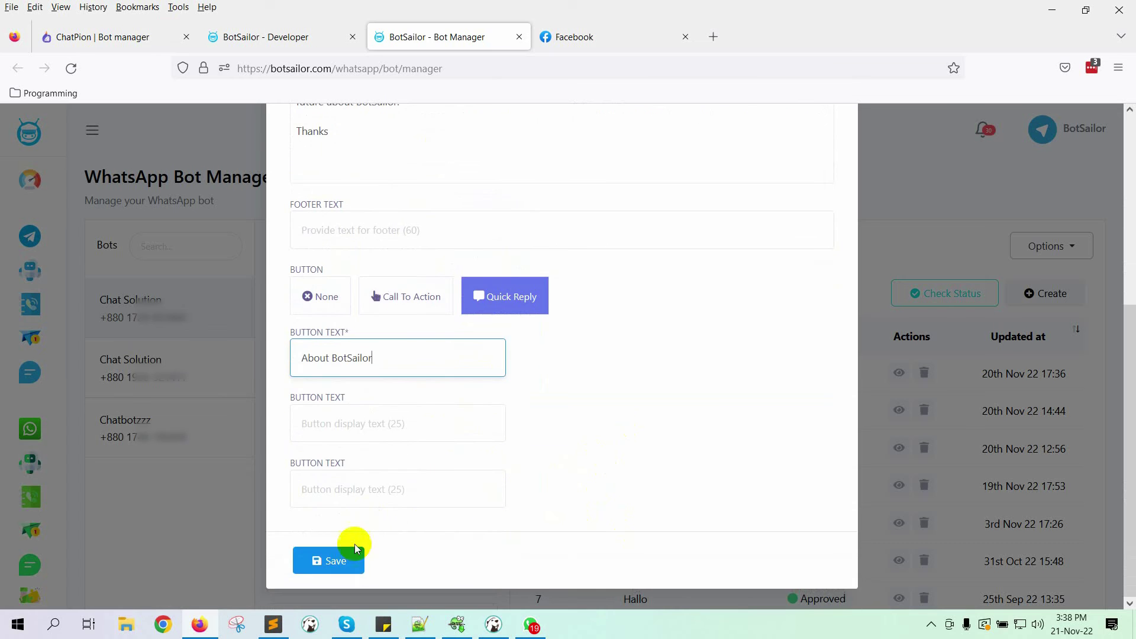
{"action": "left_click", "coordinate": [355, 558]}
{"action": "scroll", "coordinate": [651, 325], "scroll_direction": "up", "scroll_amount": 5}
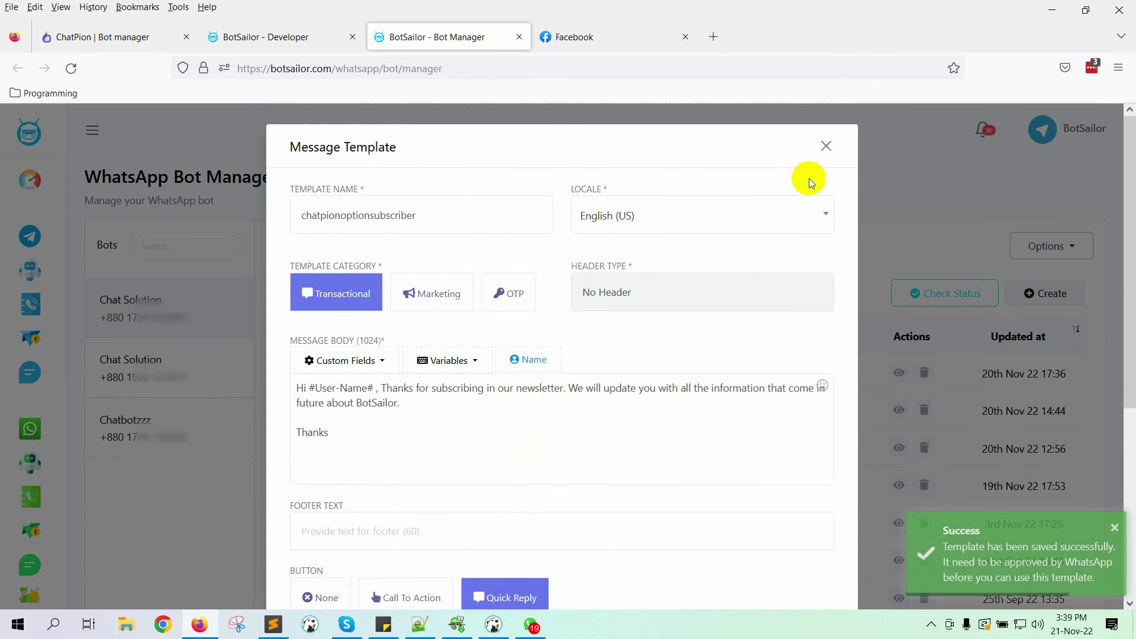
{"action": "left_click", "coordinate": [824, 145]}
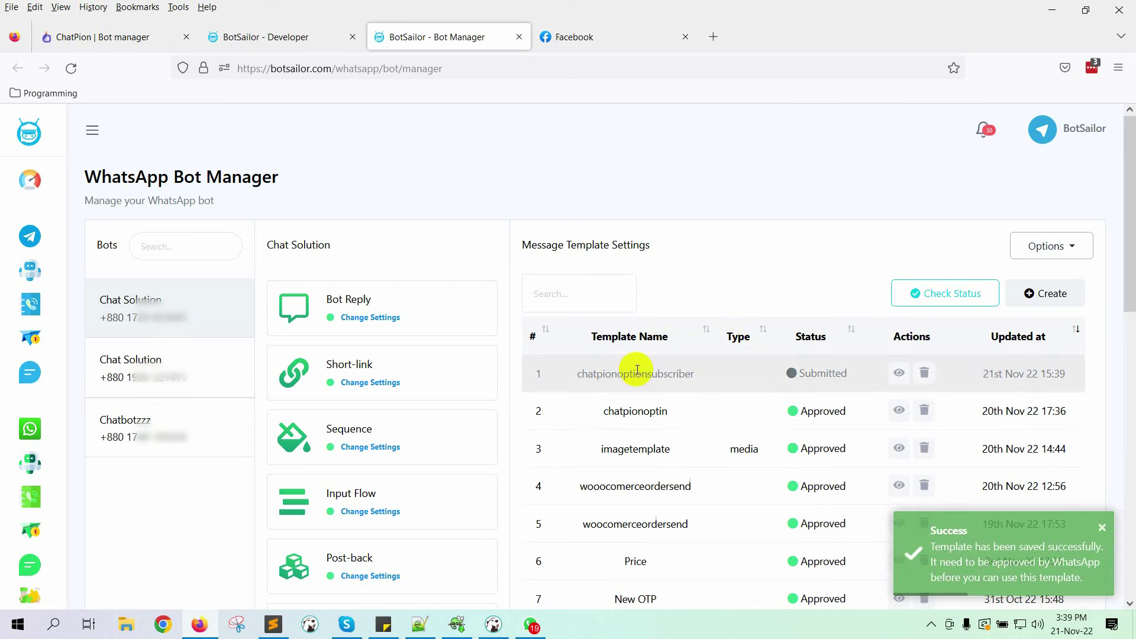
Step: Sync template status to confirm chatpionoptionsubscriber is Approved
{"action": "left_click", "coordinate": [976, 298]}
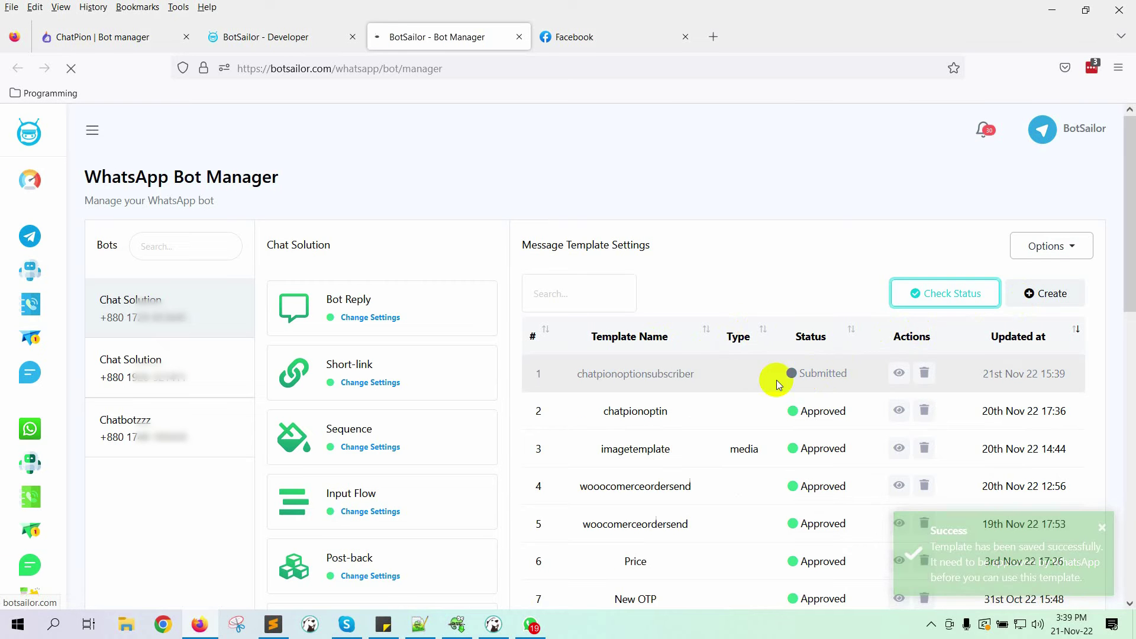
{"action": "left_click_drag", "start_coordinate": [576, 436], "coordinate": [850, 446]}
{"action": "left_click", "coordinate": [676, 212]}
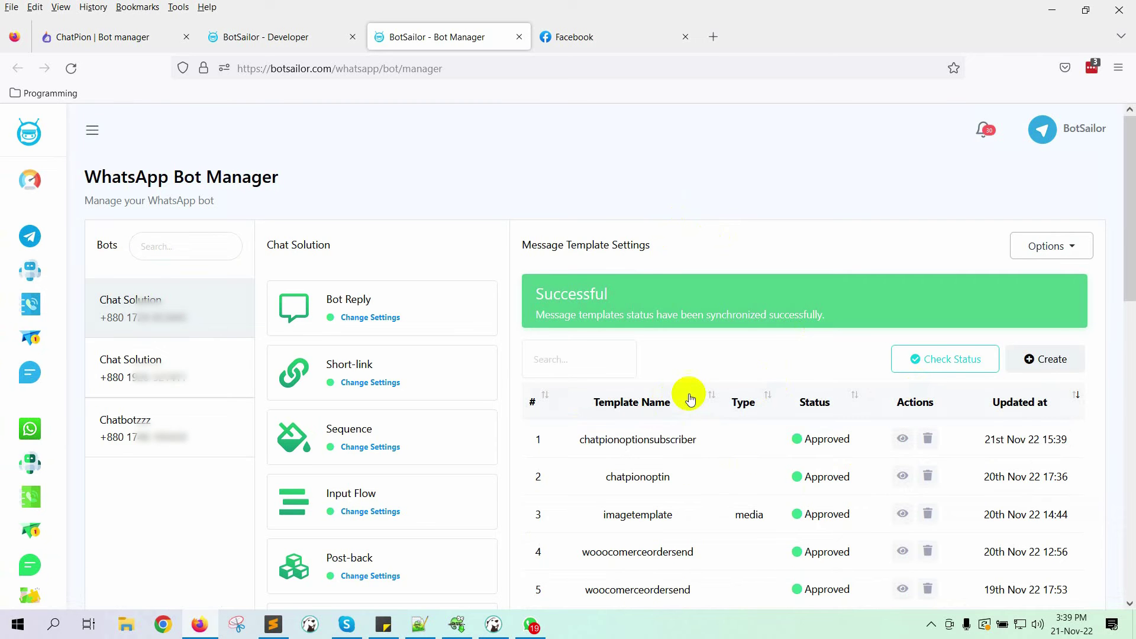
Step: Open the Post-back card's Change Settings
{"action": "scroll", "coordinate": [421, 399], "scroll_direction": "down", "scroll_amount": 3}
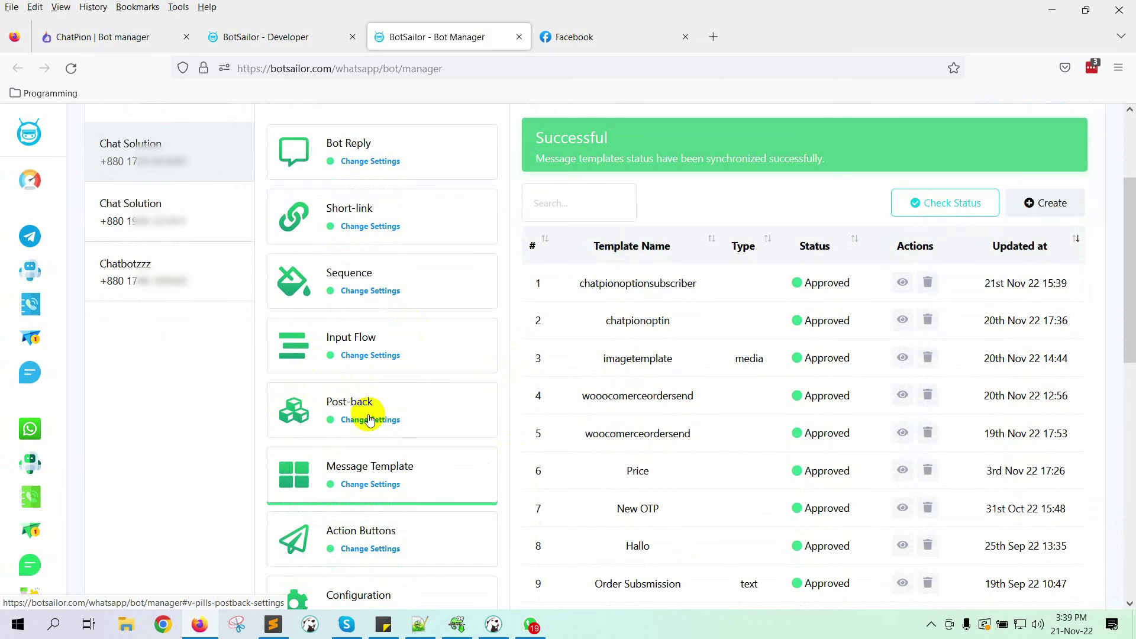
{"action": "left_click", "coordinate": [373, 421]}
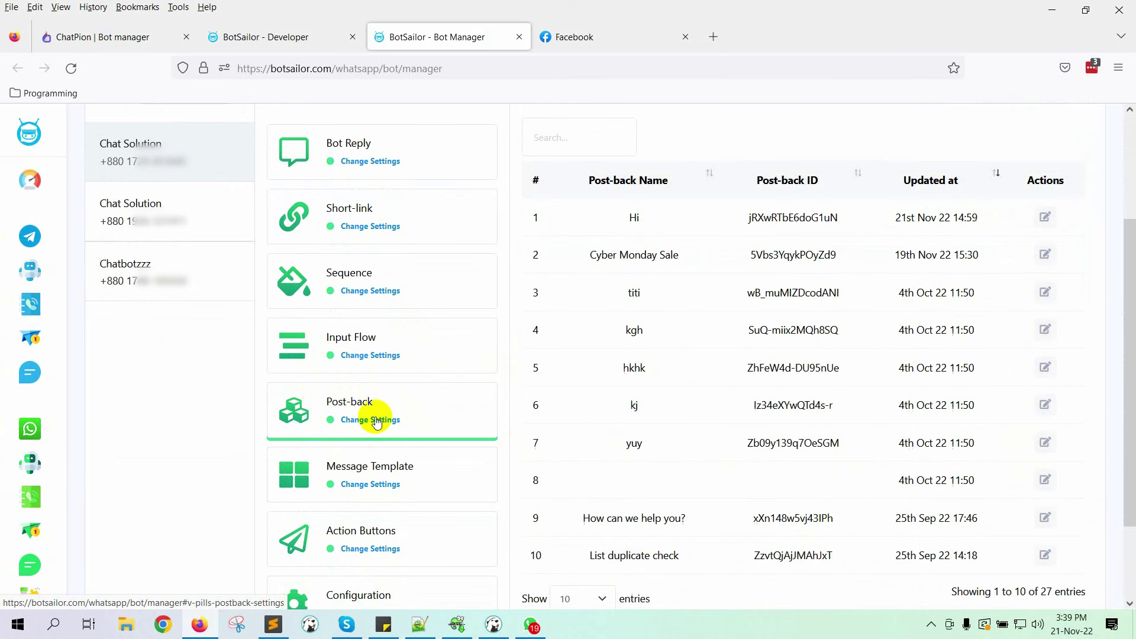
{"action": "scroll", "coordinate": [1018, 237], "scroll_direction": "up", "scroll_amount": 3}
Step: Create a new post-back flow titled 'About BotSailor'
{"action": "left_click", "coordinate": [1040, 291]}
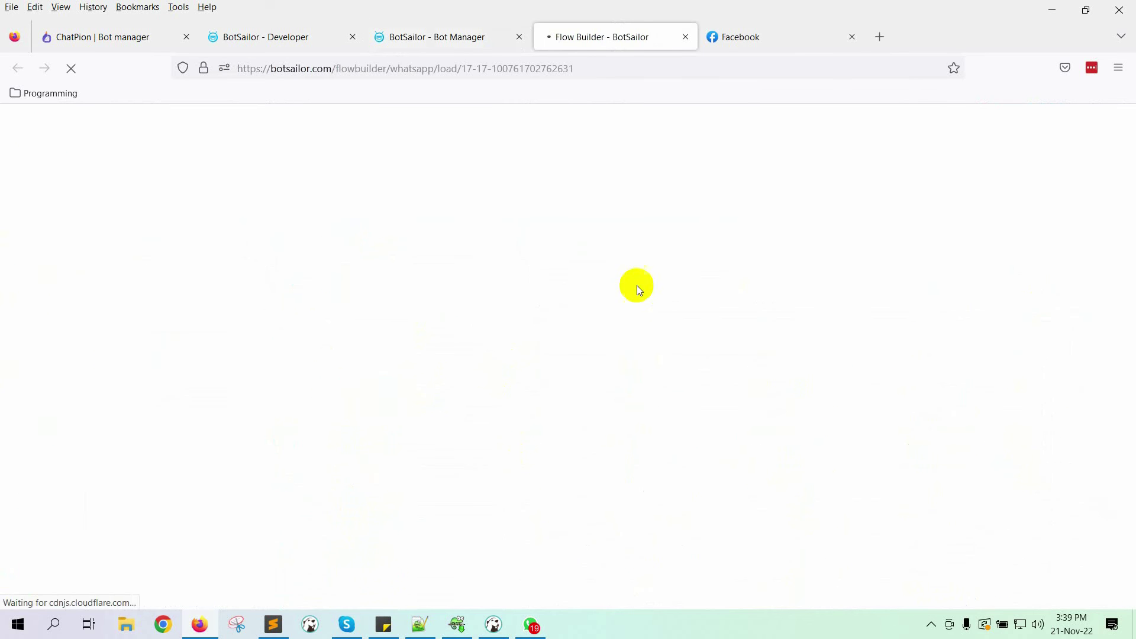
{"action": "left_click", "coordinate": [964, 184]}
{"action": "type", "text": "About"}
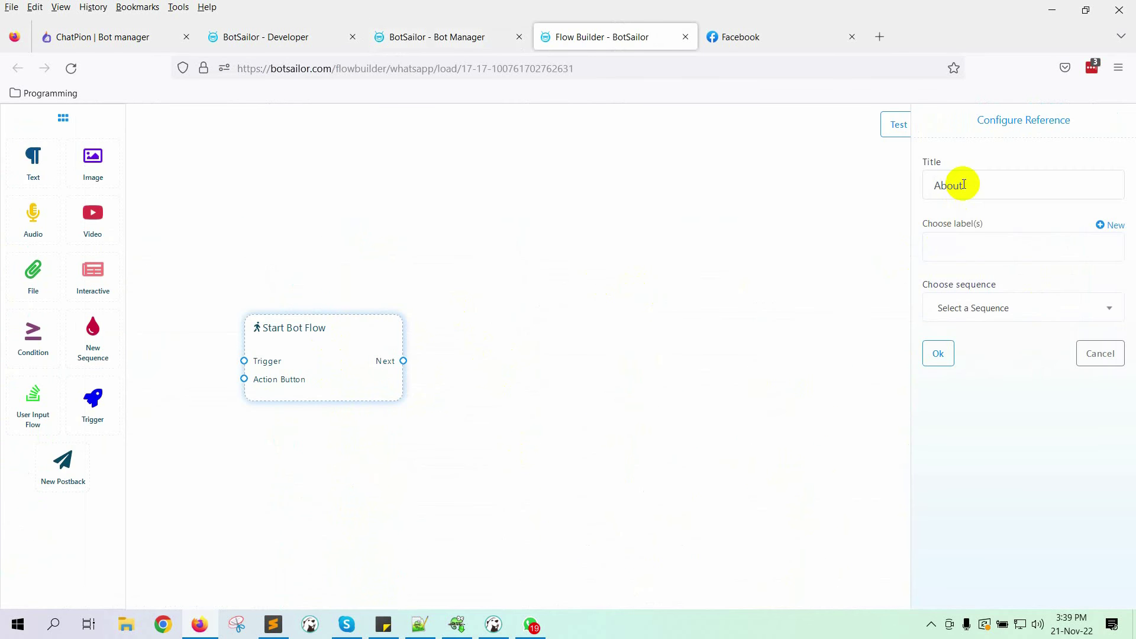
{"action": "type", "text": " BotSailor"}
{"action": "left_click", "coordinate": [939, 353]}
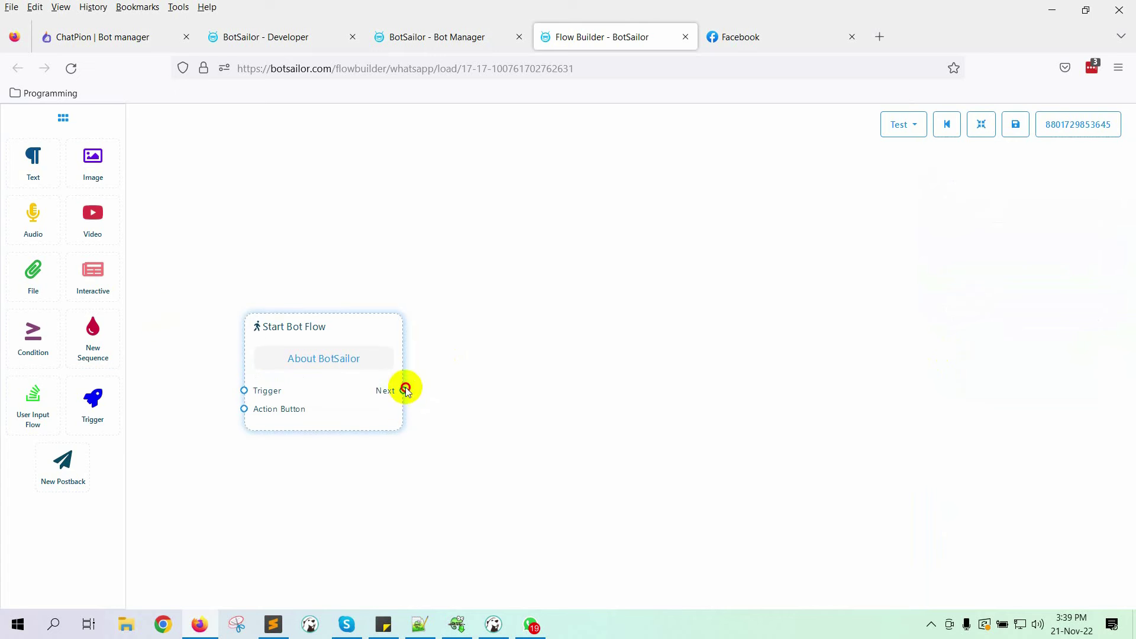
{"action": "left_click_drag", "start_coordinate": [403, 388], "coordinate": [616, 365]}
{"action": "left_click", "coordinate": [675, 392]}
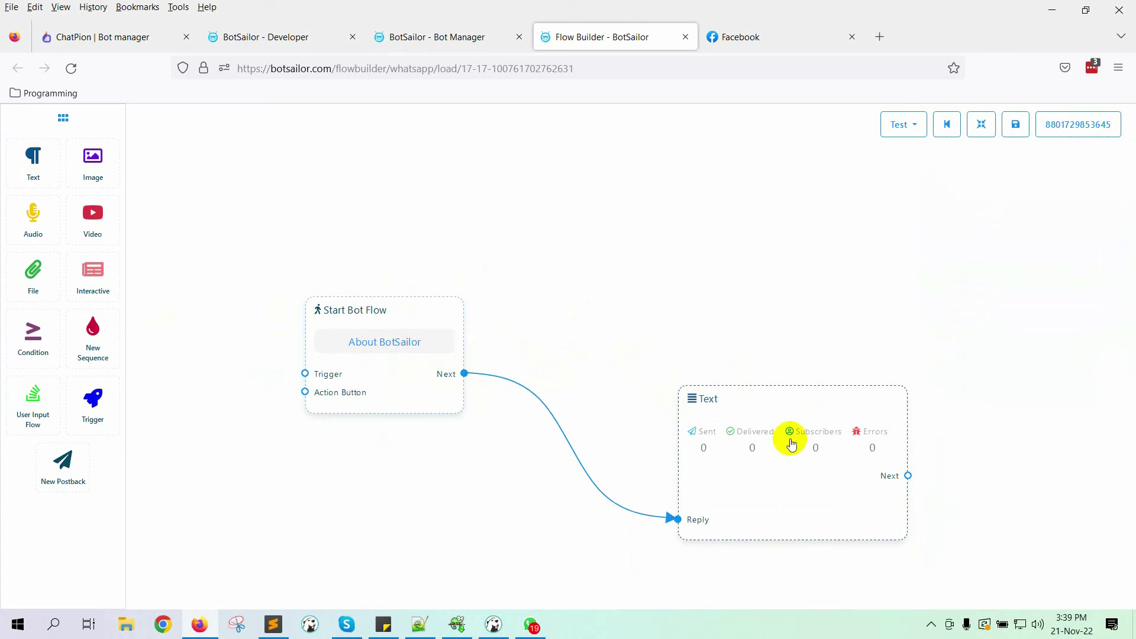
{"action": "left_click", "coordinate": [963, 264]}
{"action": "type", "text": "BotSailor is a WhatsApp & Te"}
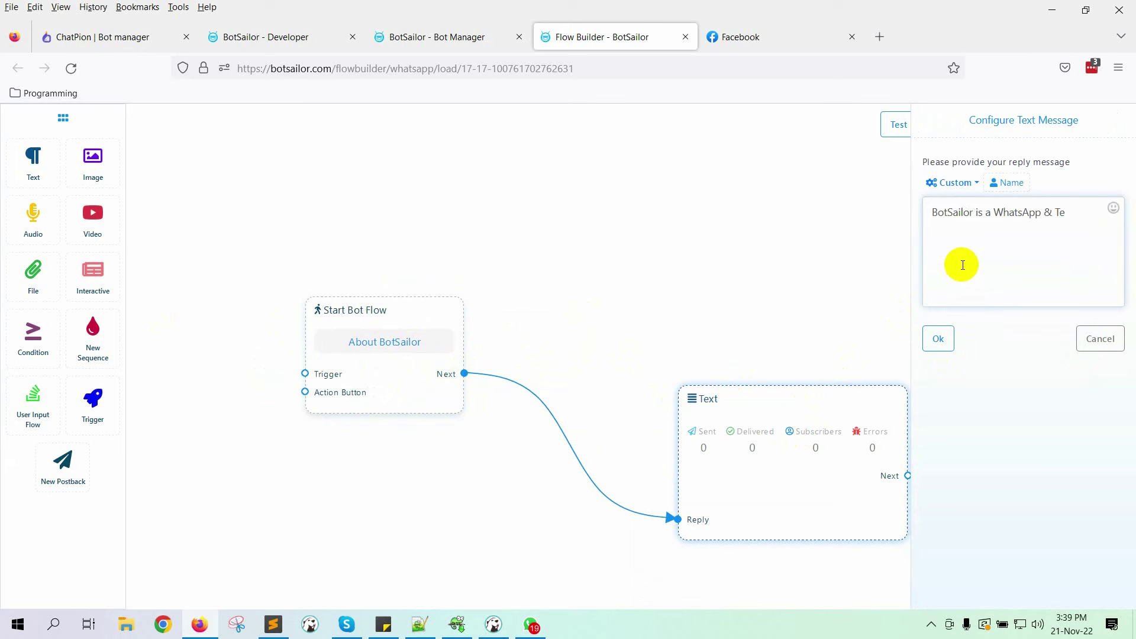
{"action": "type", "text": "legram Chatbot Marketing "}
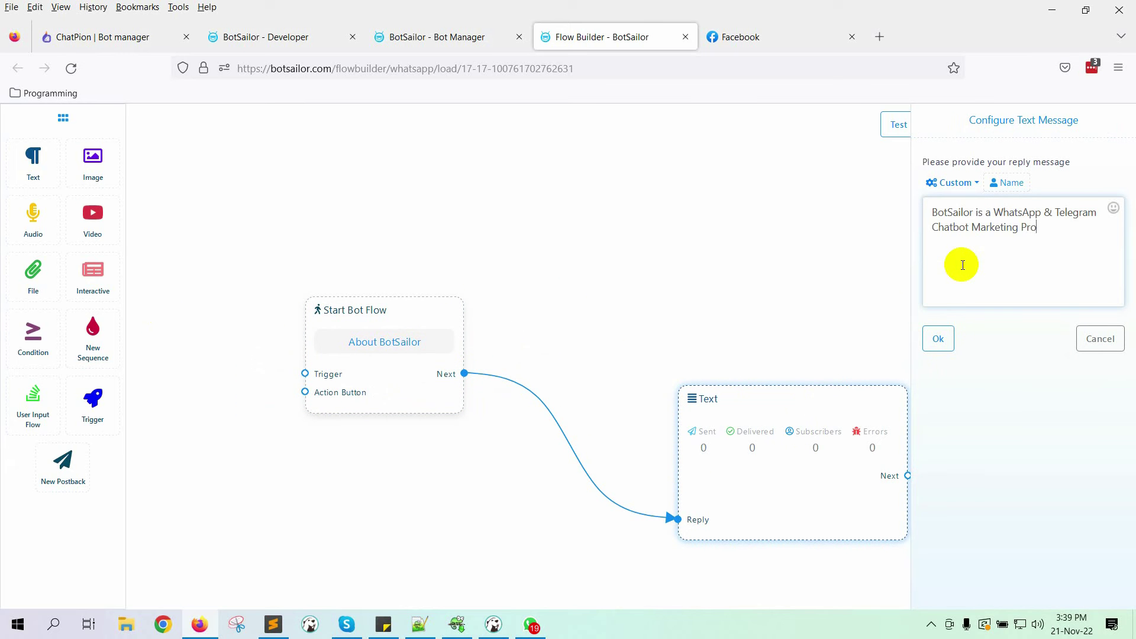
{"action": "type", "text": "Solutions Provider."}
{"action": "key", "text": "Return"}
{"action": "key", "text": "Return"}
{"action": "type", "text": "To know"}
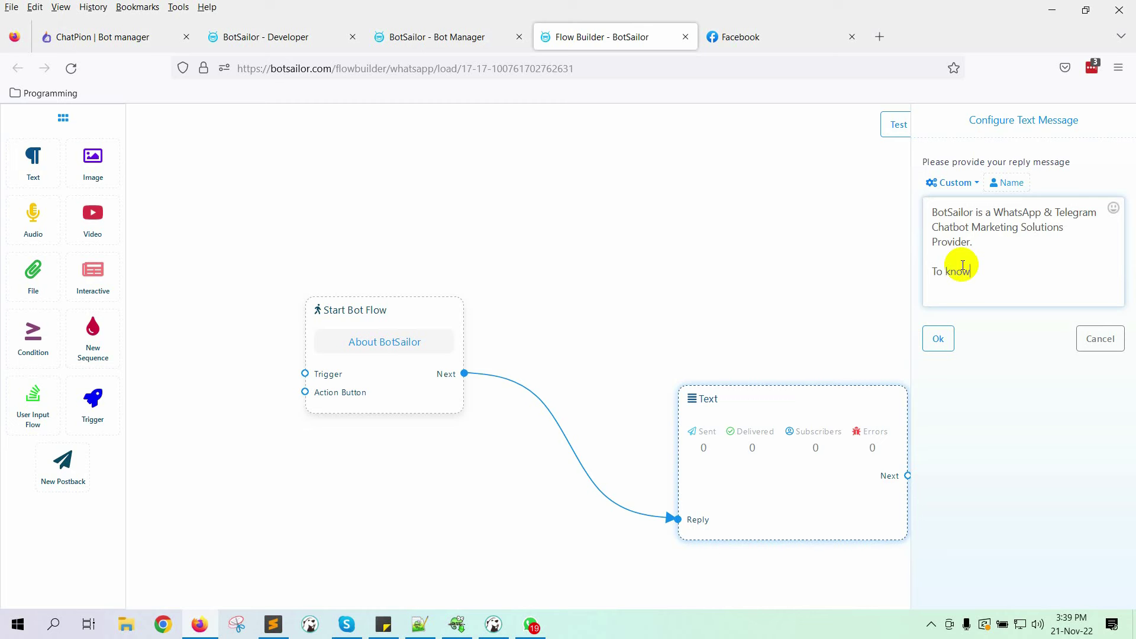
{"action": "type", "text": " more visit https://botsailor.com"}
{"action": "left_click", "coordinate": [938, 339]}
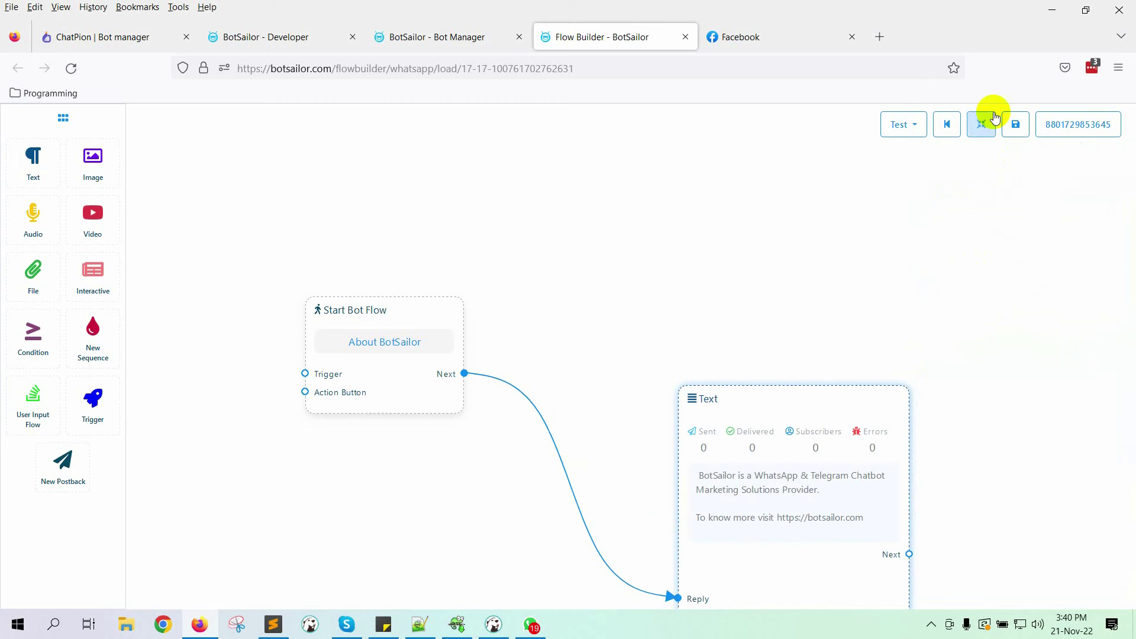
{"action": "left_click", "coordinate": [981, 124]}
{"action": "left_click", "coordinate": [1015, 125]}
Step: Create the workflow with the chatpionoptionsubscriber template and copy its Webhook Callback URL
{"action": "left_click", "coordinate": [271, 37]}
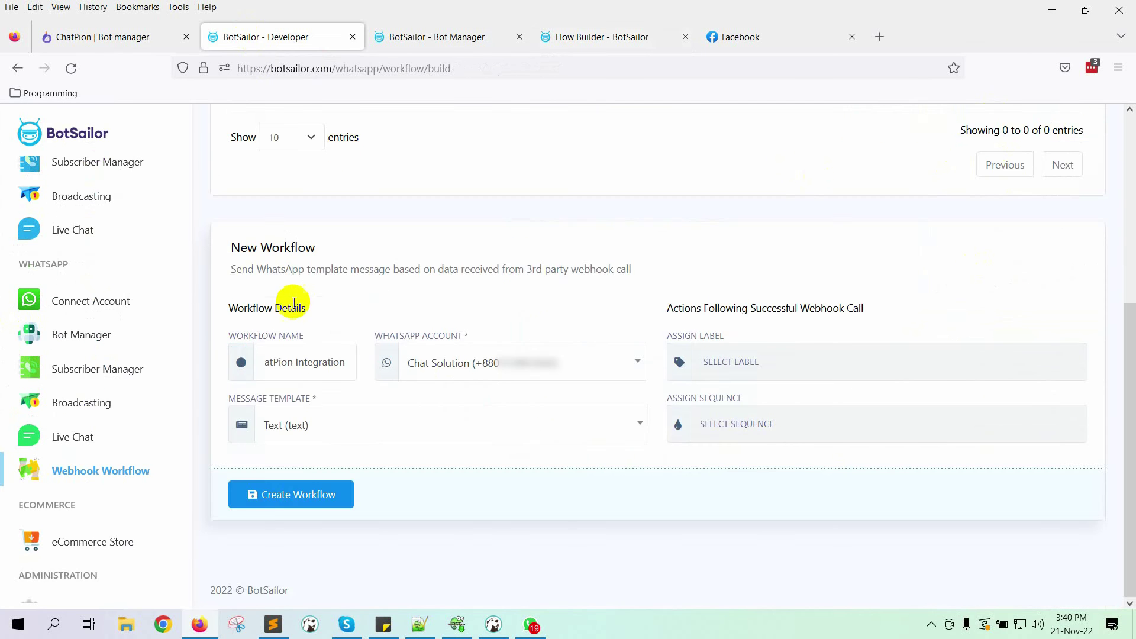
{"action": "scroll", "coordinate": [332, 243], "scroll_direction": "up", "scroll_amount": 4}
{"action": "scroll", "coordinate": [426, 393], "scroll_direction": "down", "scroll_amount": 3}
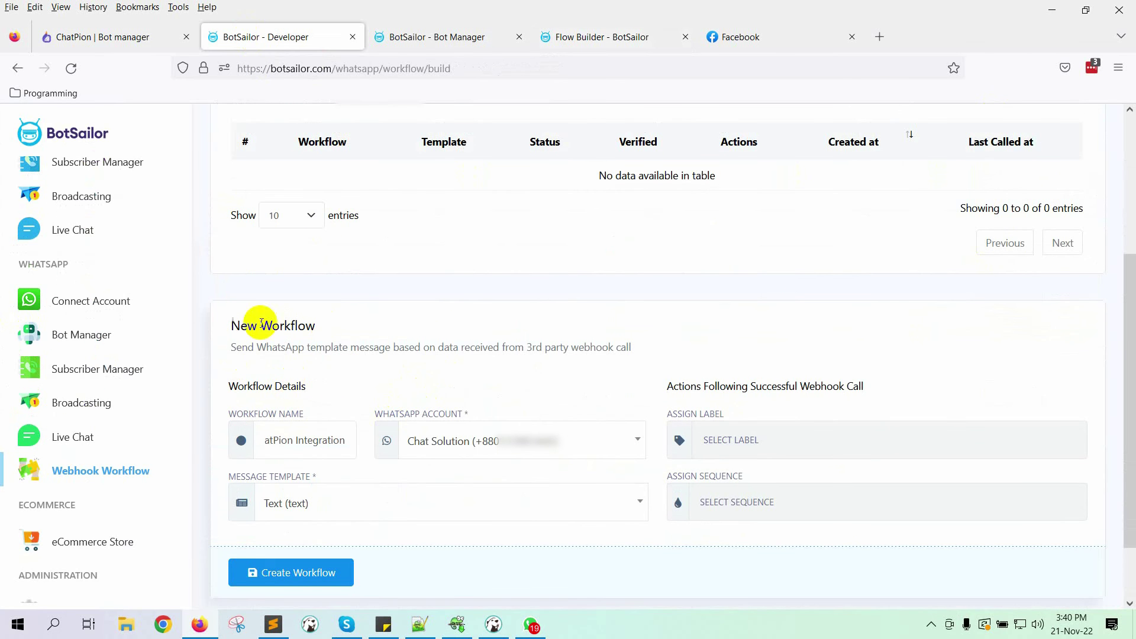
{"action": "left_click", "coordinate": [71, 68]}
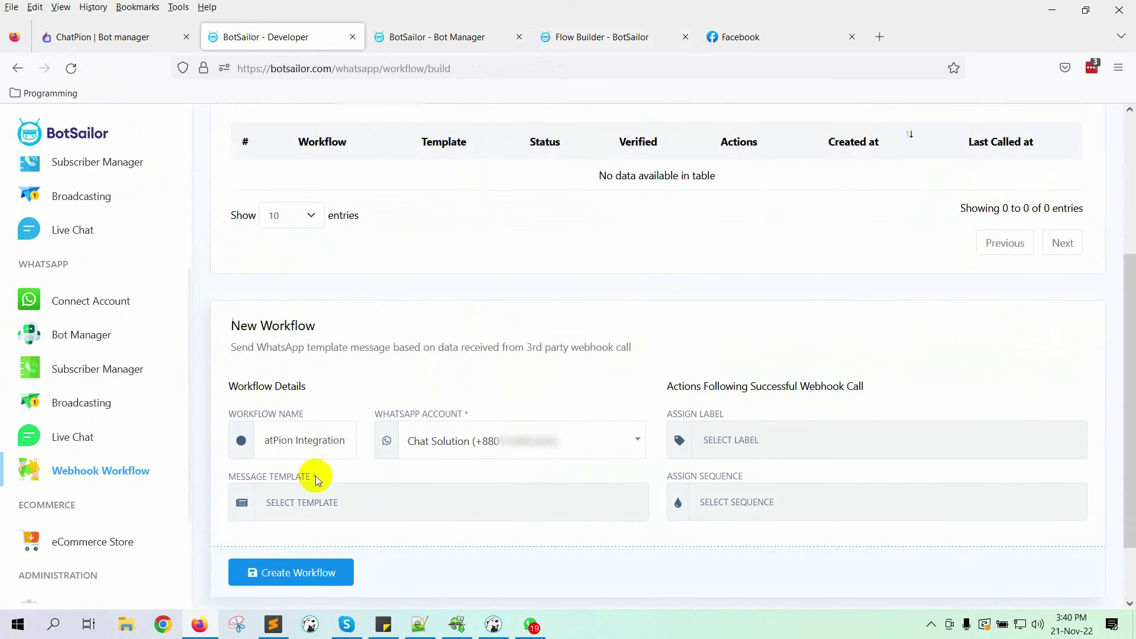
{"action": "scroll", "coordinate": [625, 437], "scroll_direction": "down", "scroll_amount": 1}
{"action": "left_click", "coordinate": [325, 423]}
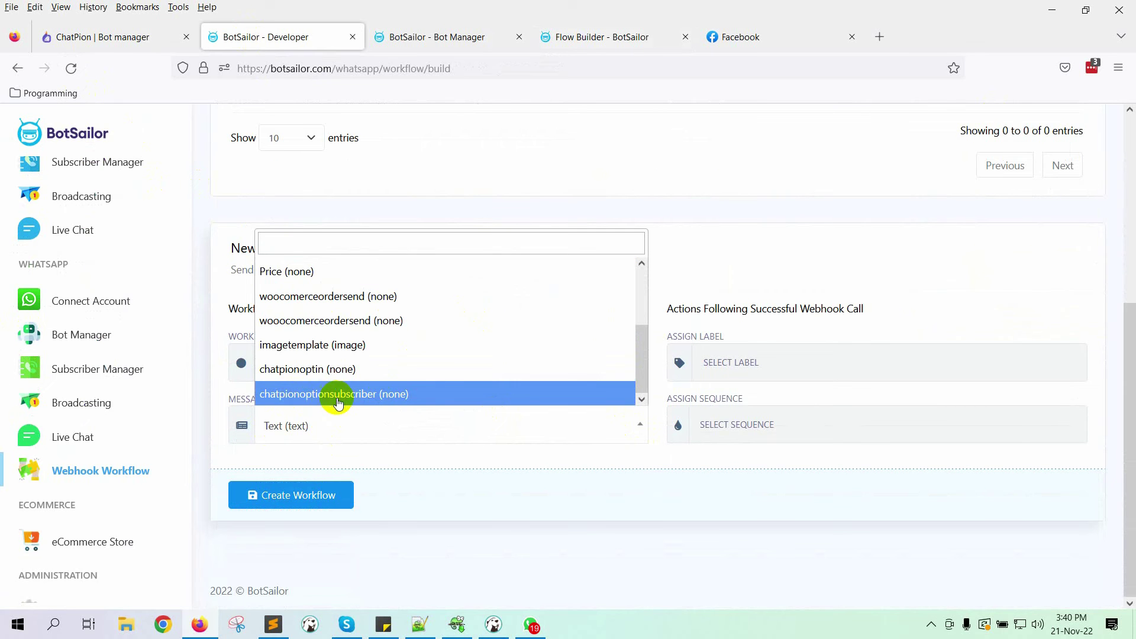
{"action": "left_click", "coordinate": [436, 397]}
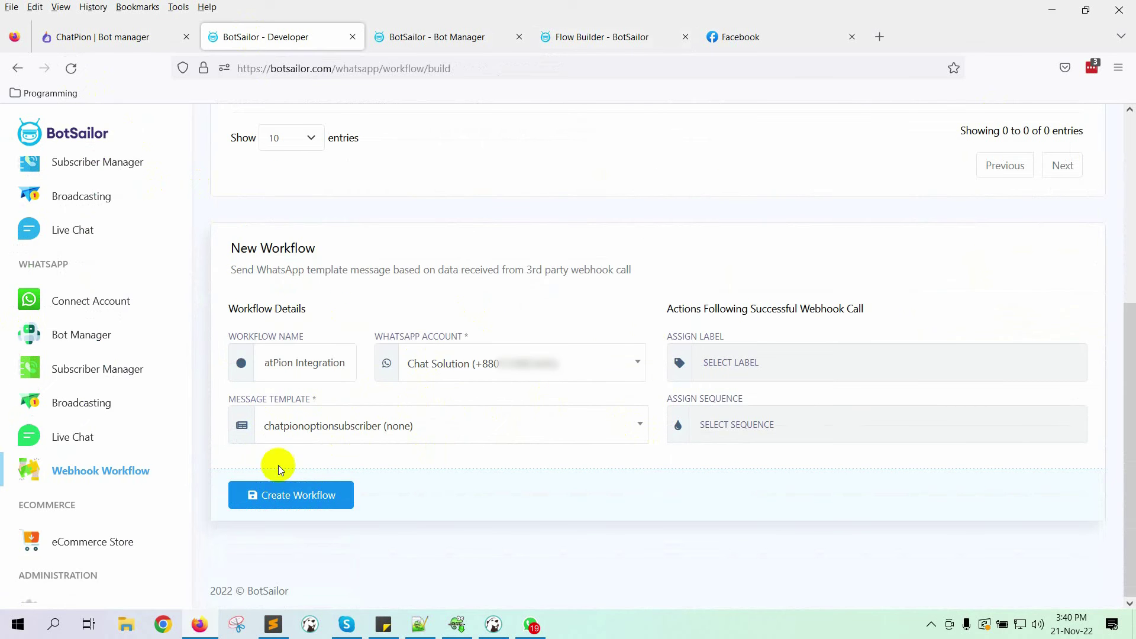
{"action": "left_click", "coordinate": [317, 495]}
{"action": "scroll", "coordinate": [592, 477], "scroll_direction": "down", "scroll_amount": 4}
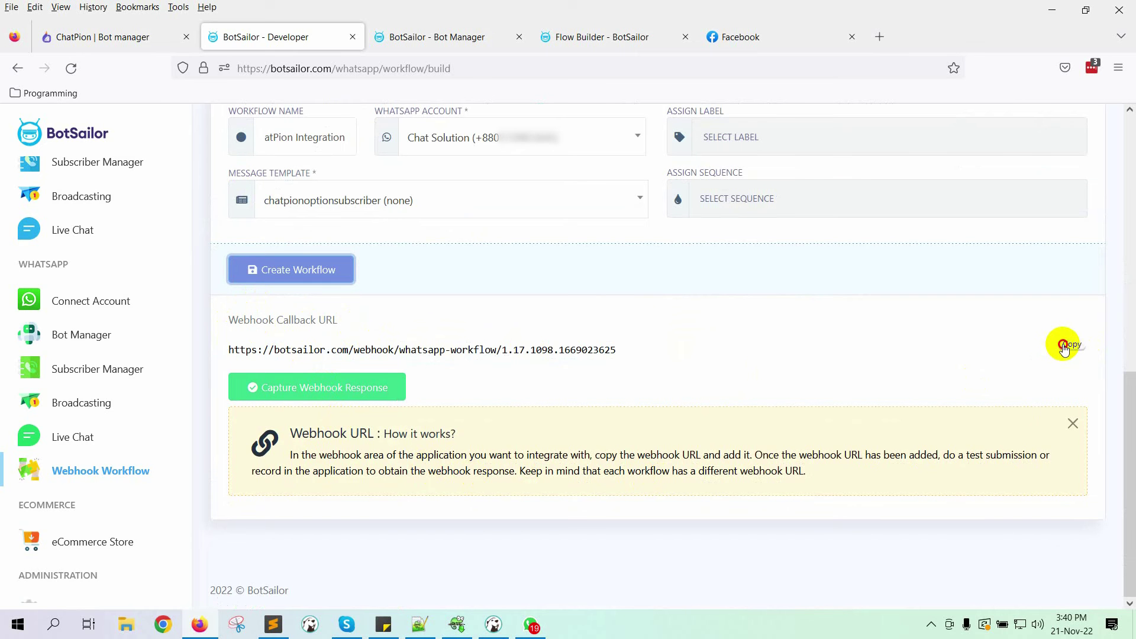
{"action": "left_click", "coordinate": [1067, 344]}
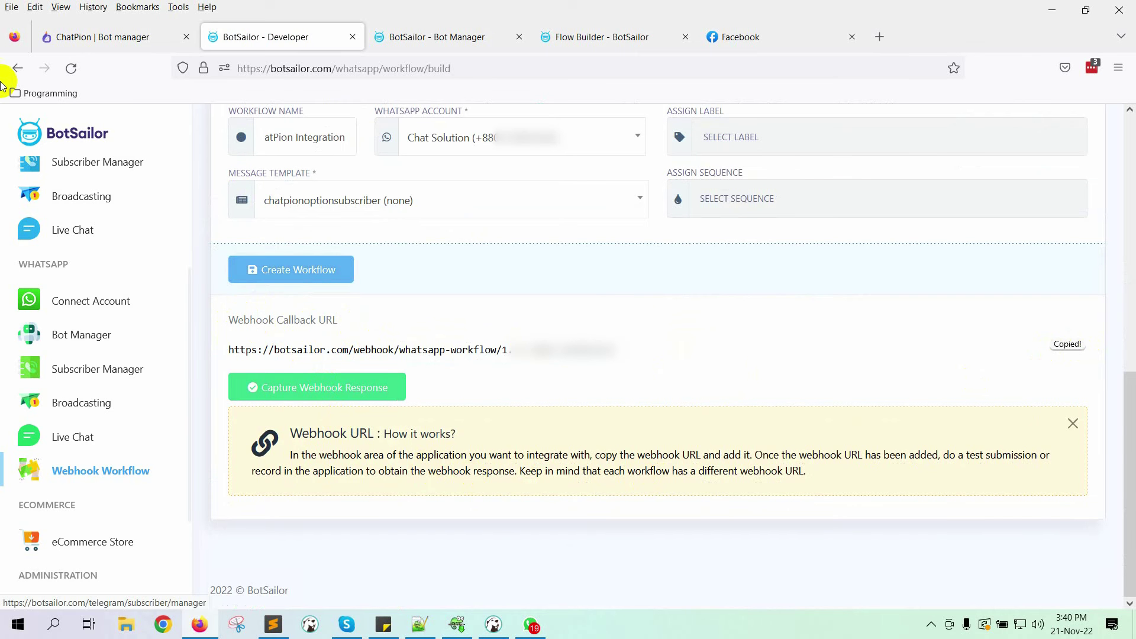
Step: Open ChatPion's JSON API Connector and start a new connection
{"action": "left_click", "coordinate": [72, 39]}
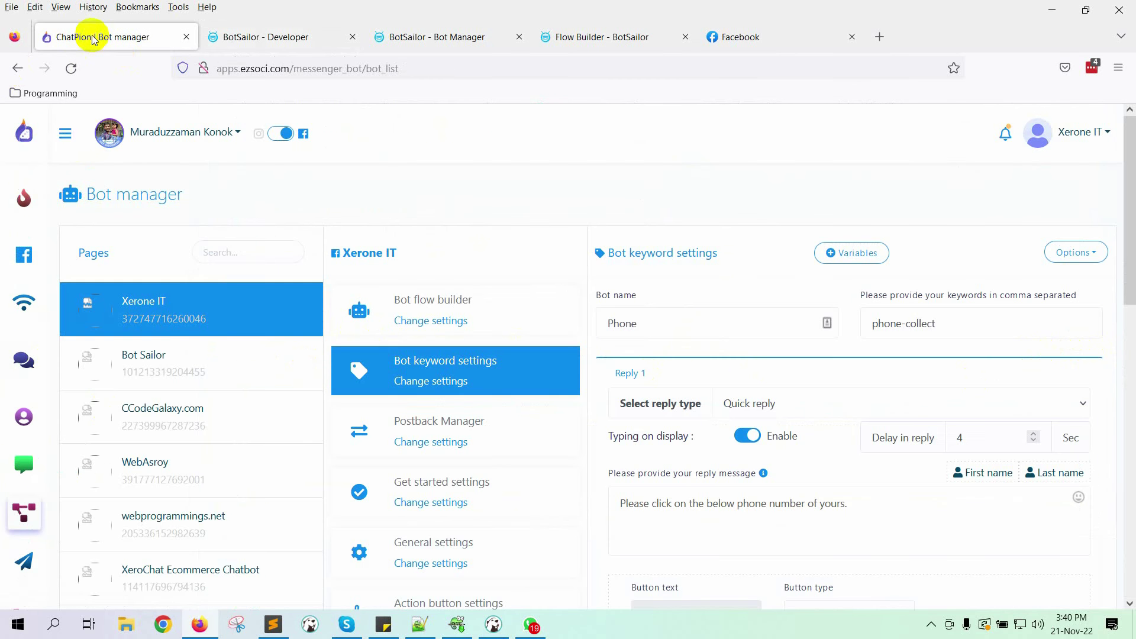
{"action": "left_click", "coordinate": [65, 132]}
{"action": "left_click", "coordinate": [86, 305]}
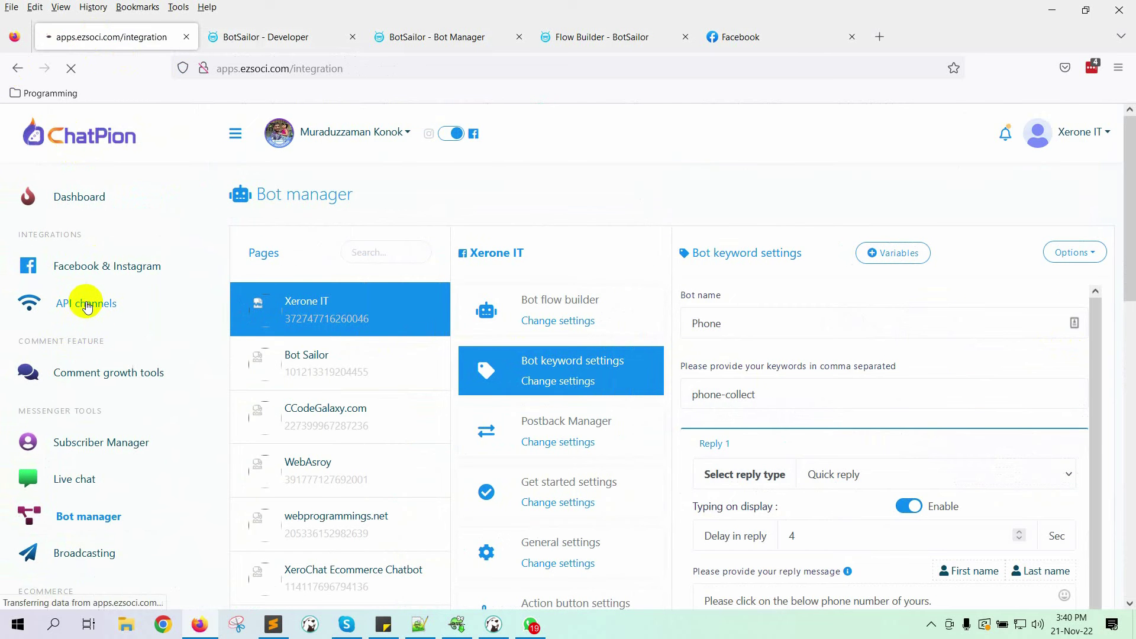
{"action": "scroll", "coordinate": [429, 358], "scroll_direction": "down", "scroll_amount": 2}
{"action": "scroll", "coordinate": [389, 439], "scroll_direction": "down", "scroll_amount": 10}
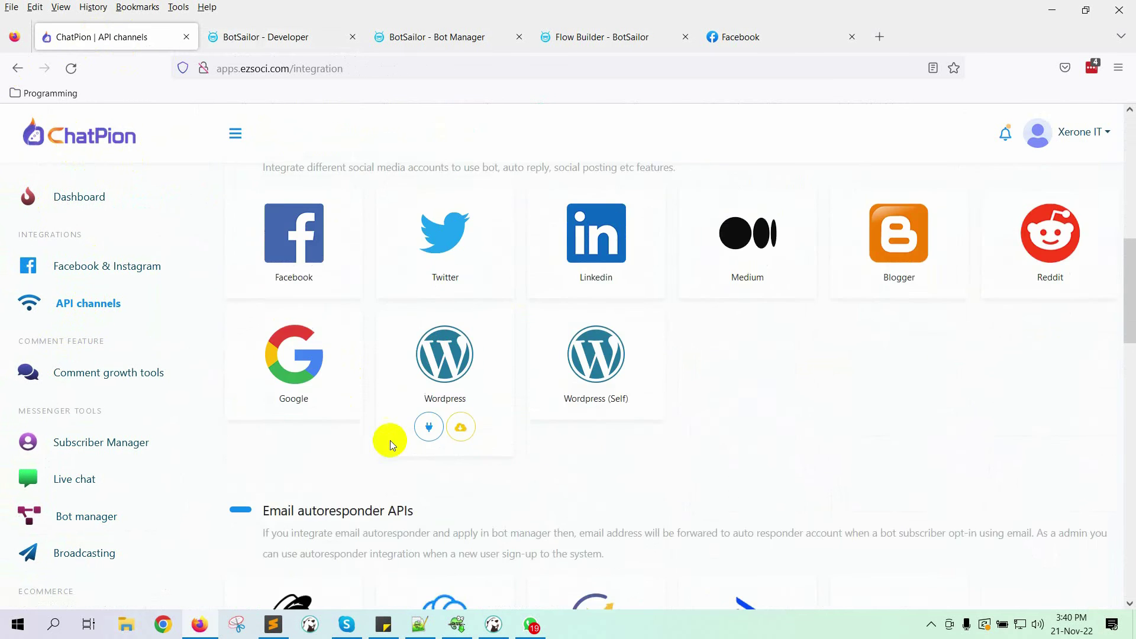
{"action": "left_click_drag", "start_coordinate": [264, 312], "coordinate": [404, 313]}
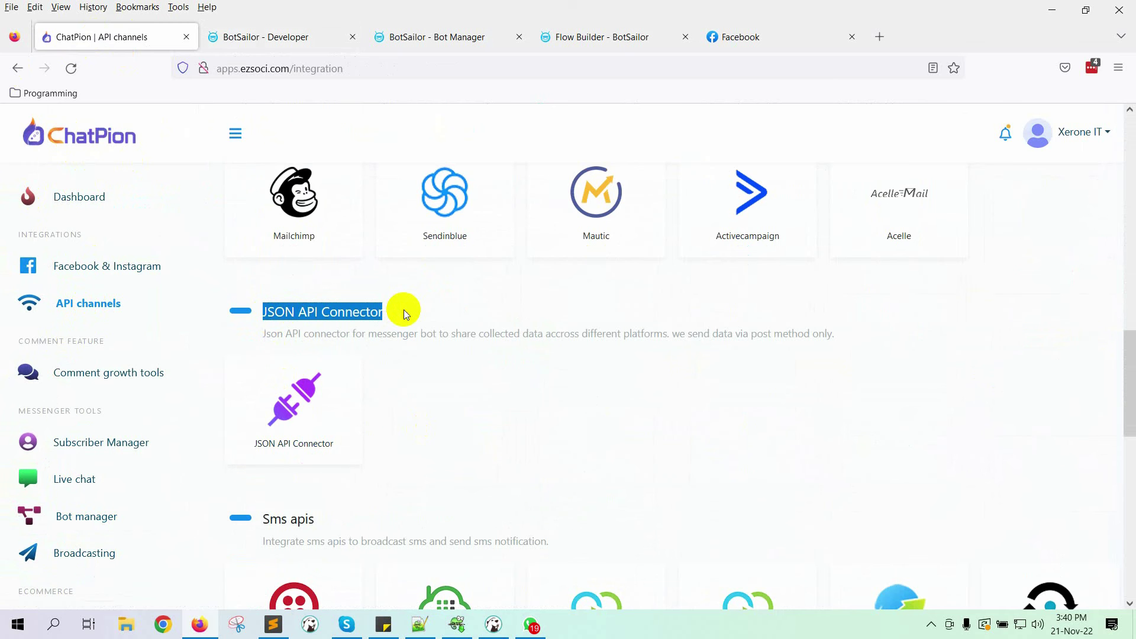
{"action": "left_click", "coordinate": [294, 398]}
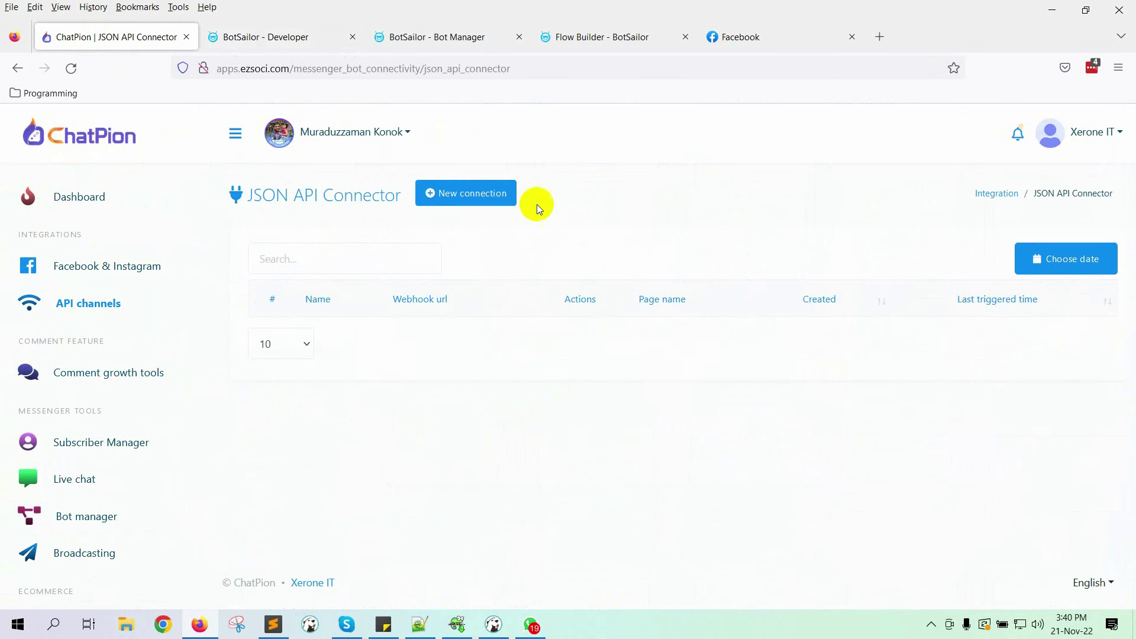
{"action": "left_click", "coordinate": [472, 197]}
Step: Name it 'BotSailor Connection' for the Xerone IT page with the pasted BotSailor webhook URL
{"action": "left_click", "coordinate": [222, 225]}
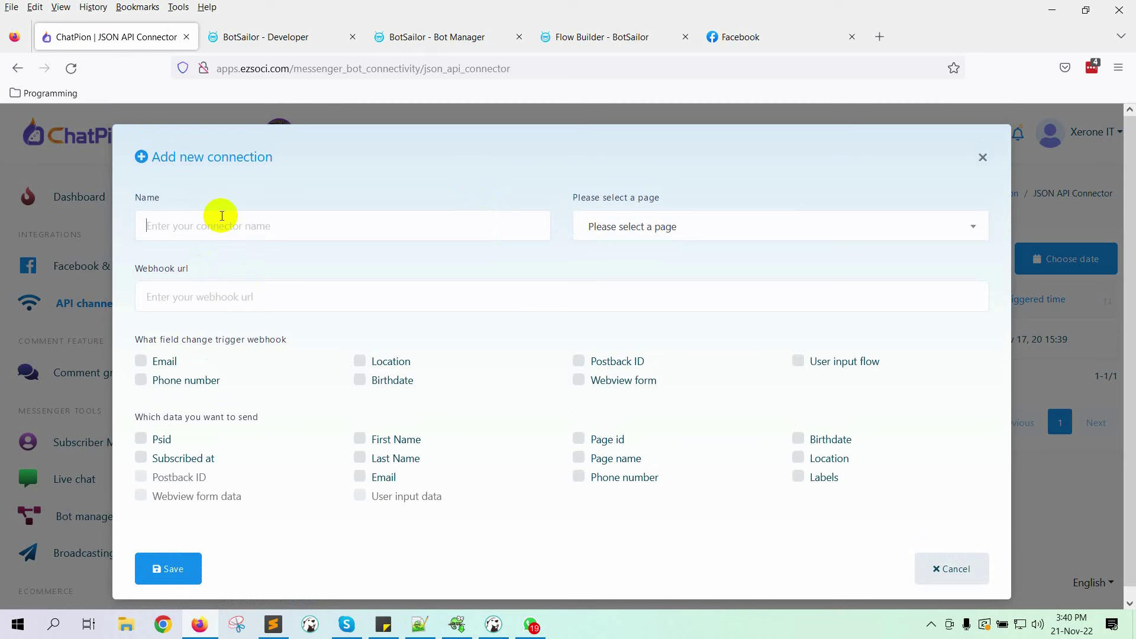
{"action": "type", "text": "BotSail"}
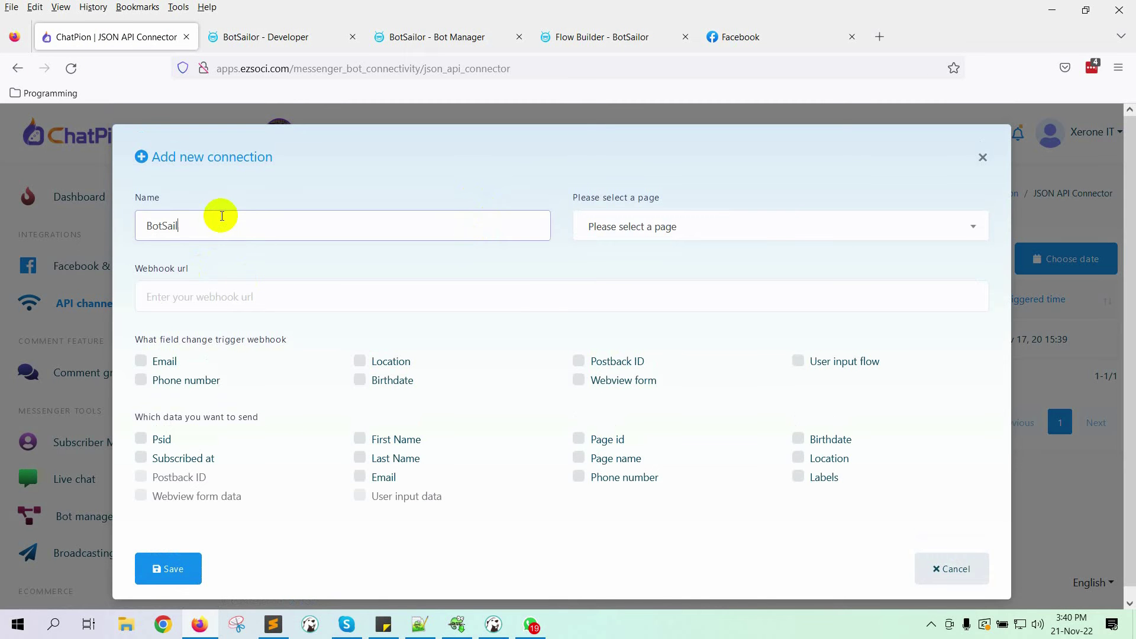
{"action": "type", "text": "or Connection"}
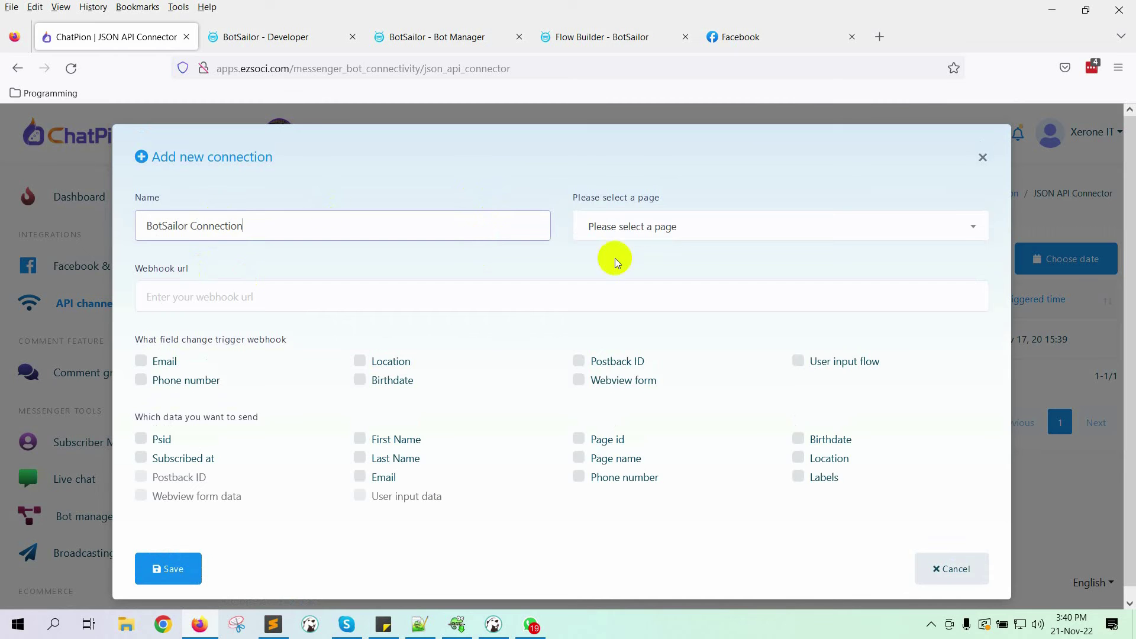
{"action": "left_click", "coordinate": [719, 216]}
{"action": "left_click", "coordinate": [599, 324]}
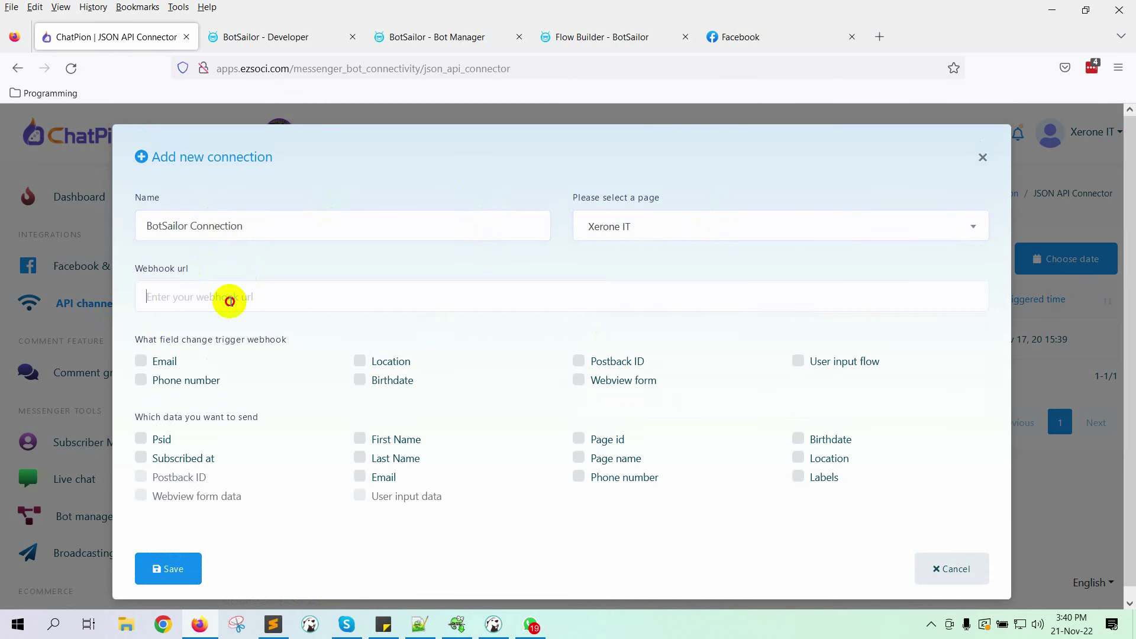
{"action": "left_click", "coordinate": [228, 299]}
{"action": "key", "text": "ctrl+v"}
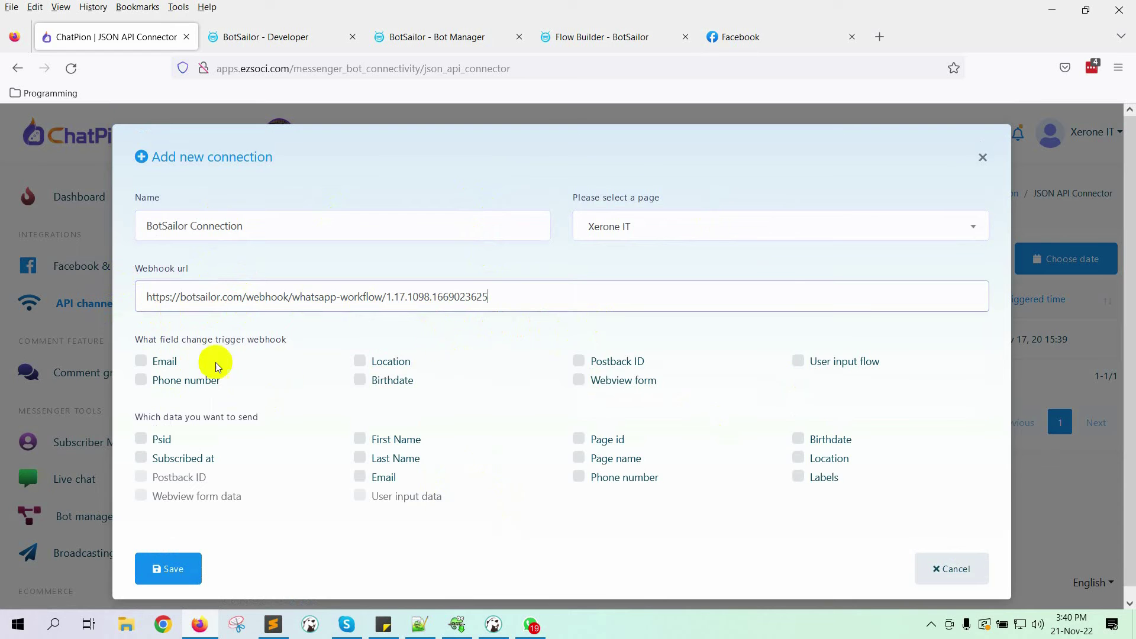
Step: Trigger on phone number changes, send First Name, Last Name and Phone number, and save
{"action": "left_click", "coordinate": [137, 384]}
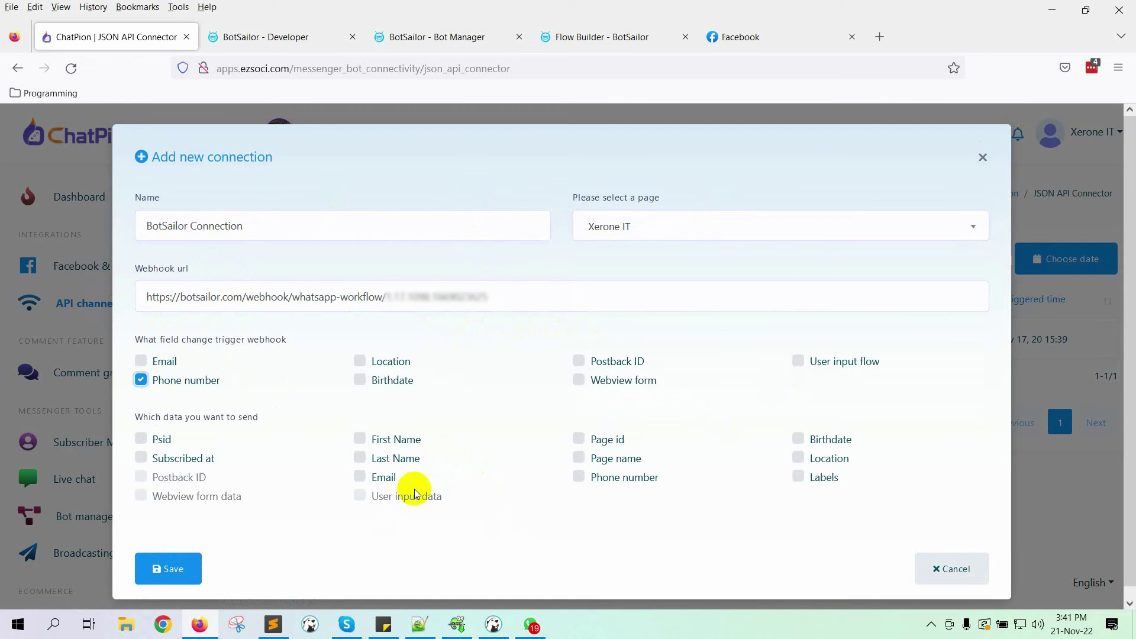
{"action": "scroll", "coordinate": [408, 494], "scroll_direction": "down", "scroll_amount": 1}
{"action": "left_click", "coordinate": [400, 427]}
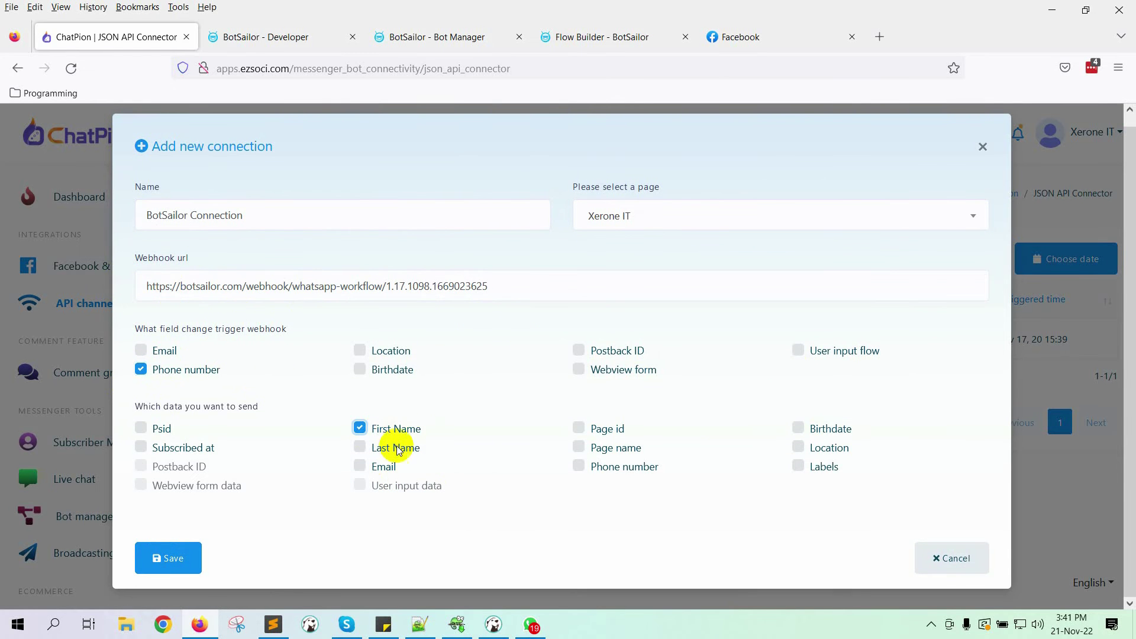
{"action": "left_click", "coordinate": [397, 449]}
{"action": "left_click", "coordinate": [638, 468]}
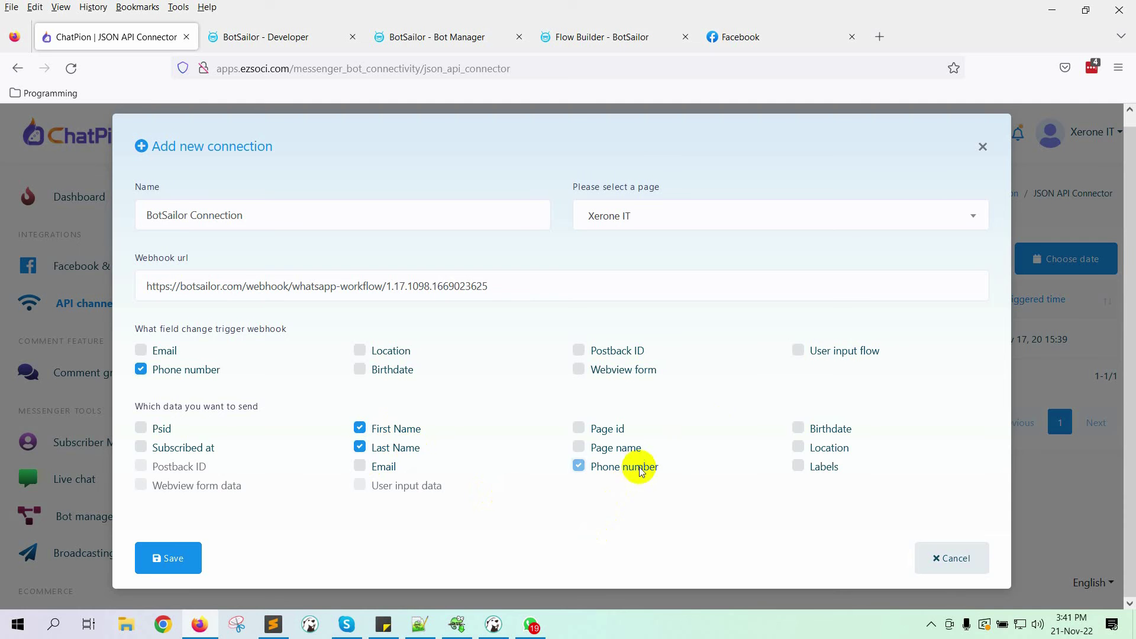
{"action": "left_click", "coordinate": [161, 558]}
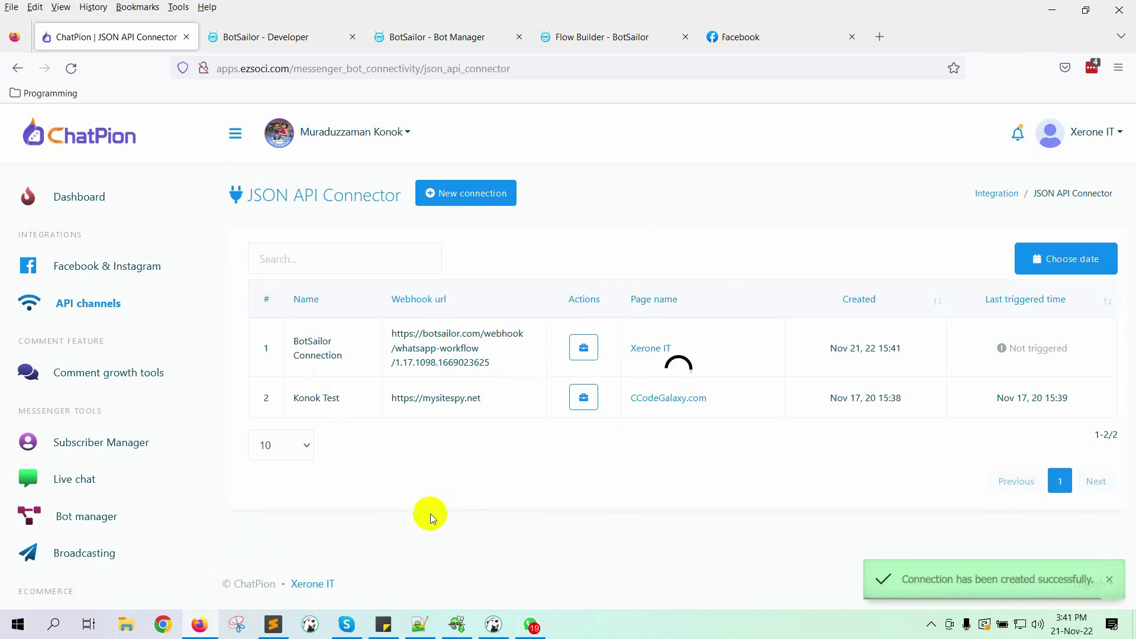
{"action": "left_click", "coordinate": [263, 37]}
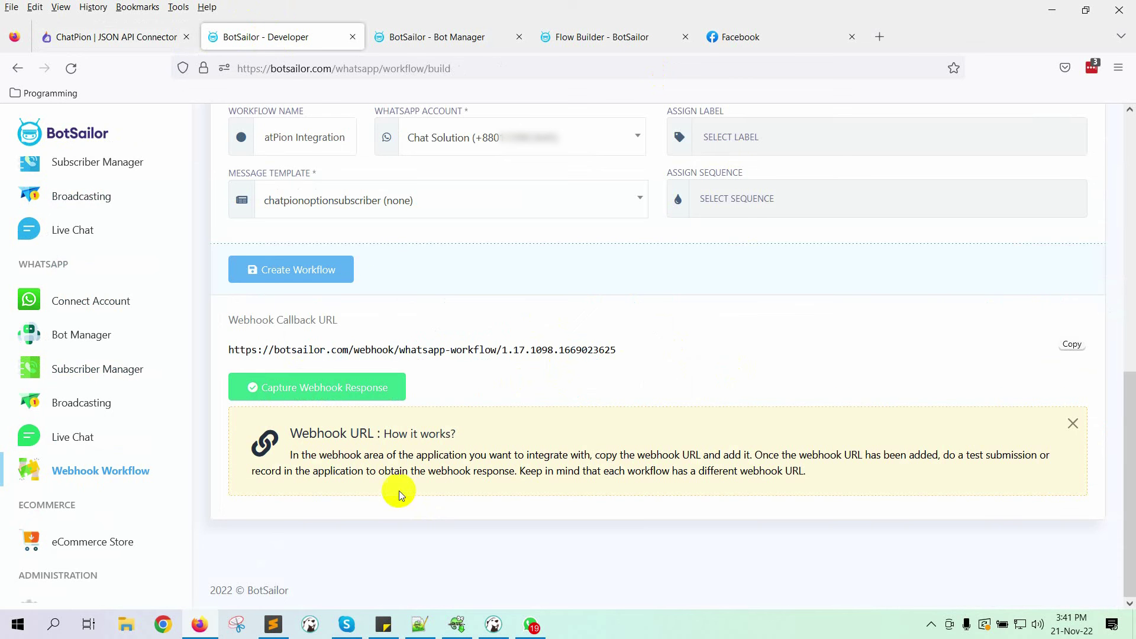
Step: Start capturing the webhook response, then bring up the Xerone IT Messenger chat in Facebook
{"action": "scroll", "coordinate": [266, 329], "scroll_direction": "up", "scroll_amount": 1}
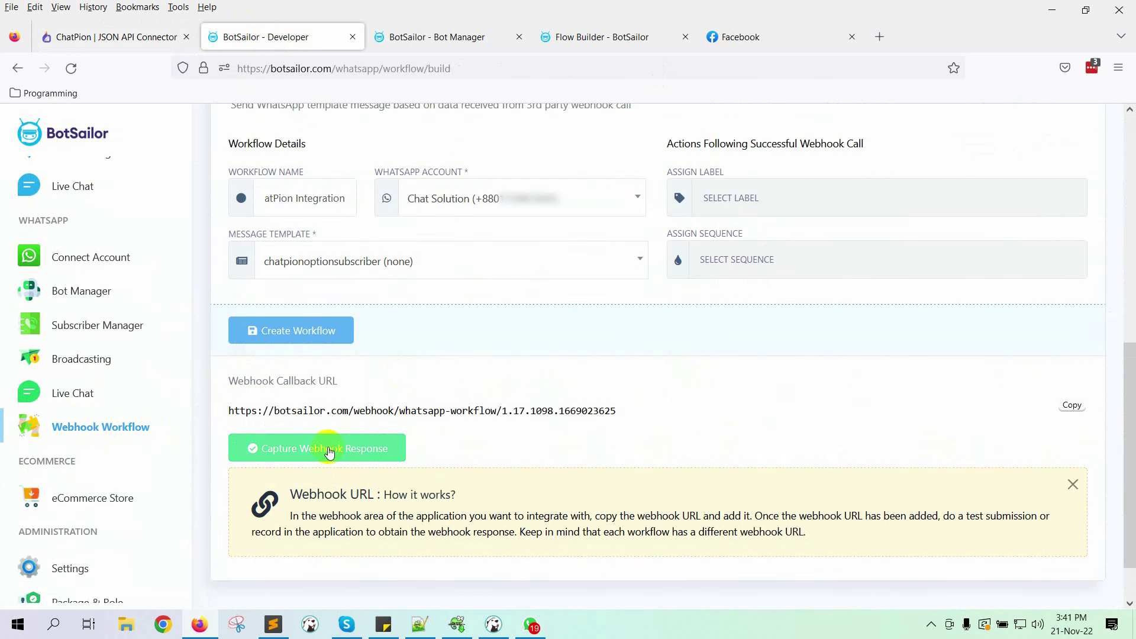
{"action": "left_click", "coordinate": [330, 451]}
{"action": "scroll", "coordinate": [521, 431], "scroll_direction": "down", "scroll_amount": 1}
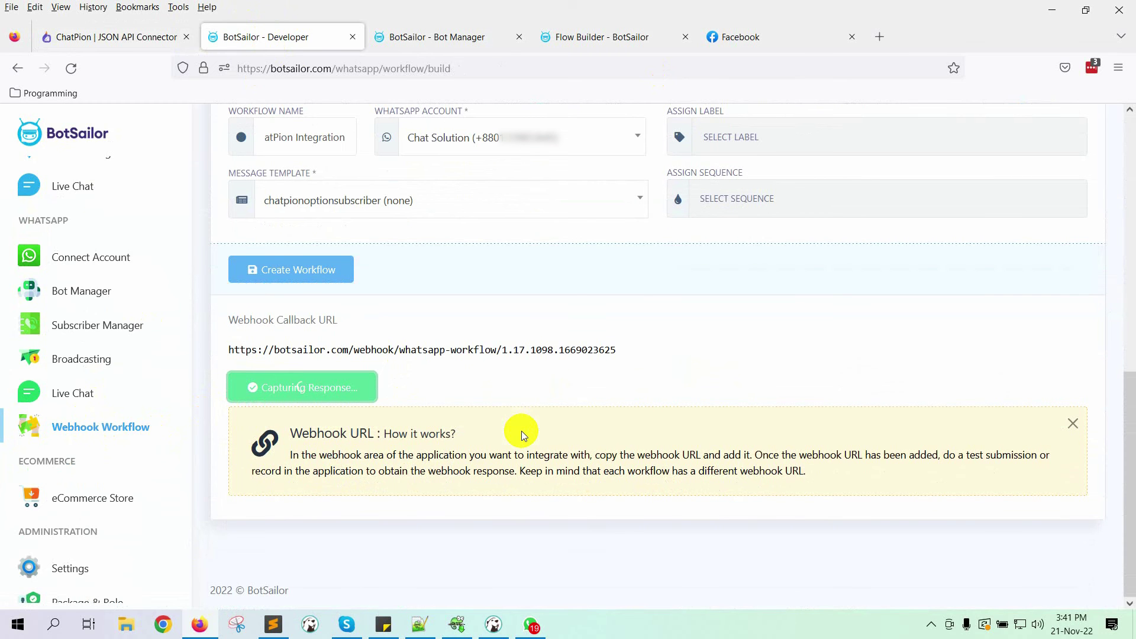
{"action": "left_click", "coordinate": [742, 36]}
Step: In the Xerone IT Messenger chat, send 'phone-collect' and share the phone number quick reply
{"action": "scroll", "coordinate": [925, 445], "scroll_direction": "up", "scroll_amount": 5}
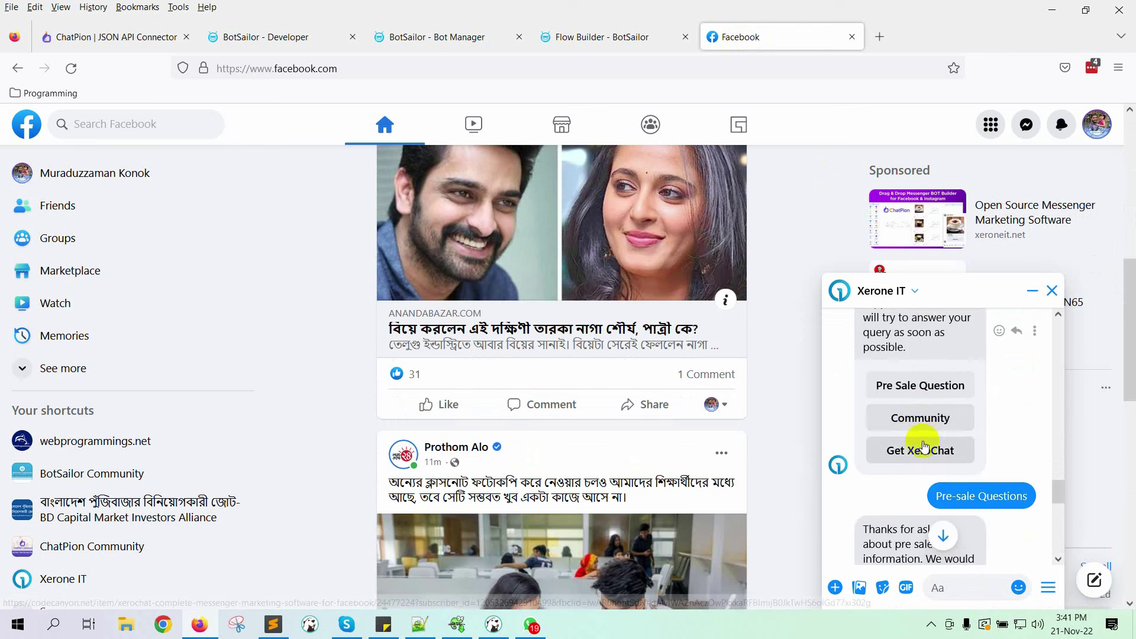
{"action": "left_click", "coordinate": [944, 536]}
{"action": "left_click", "coordinate": [951, 580]}
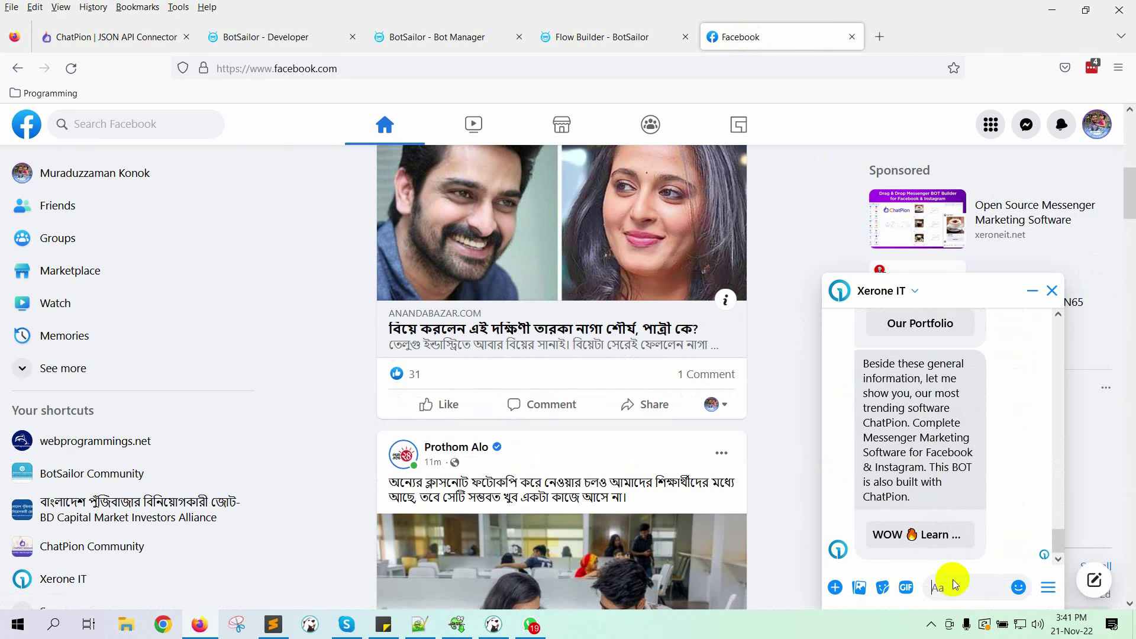
{"action": "type", "text": "ph"}
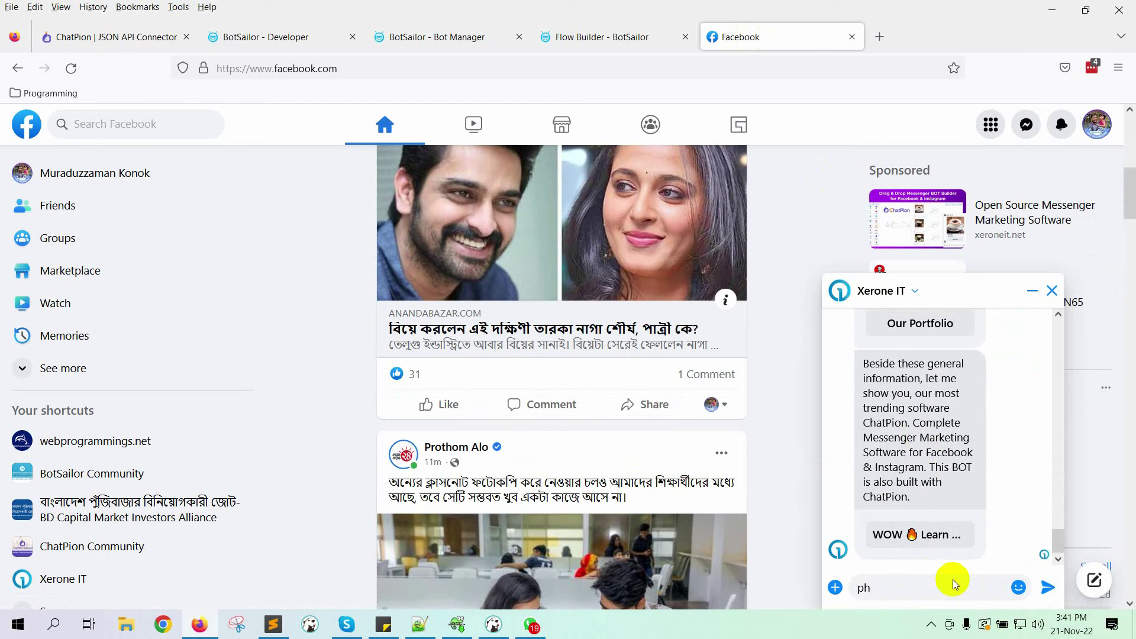
{"action": "type", "text": "one-collect"}
{"action": "key", "text": "Return"}
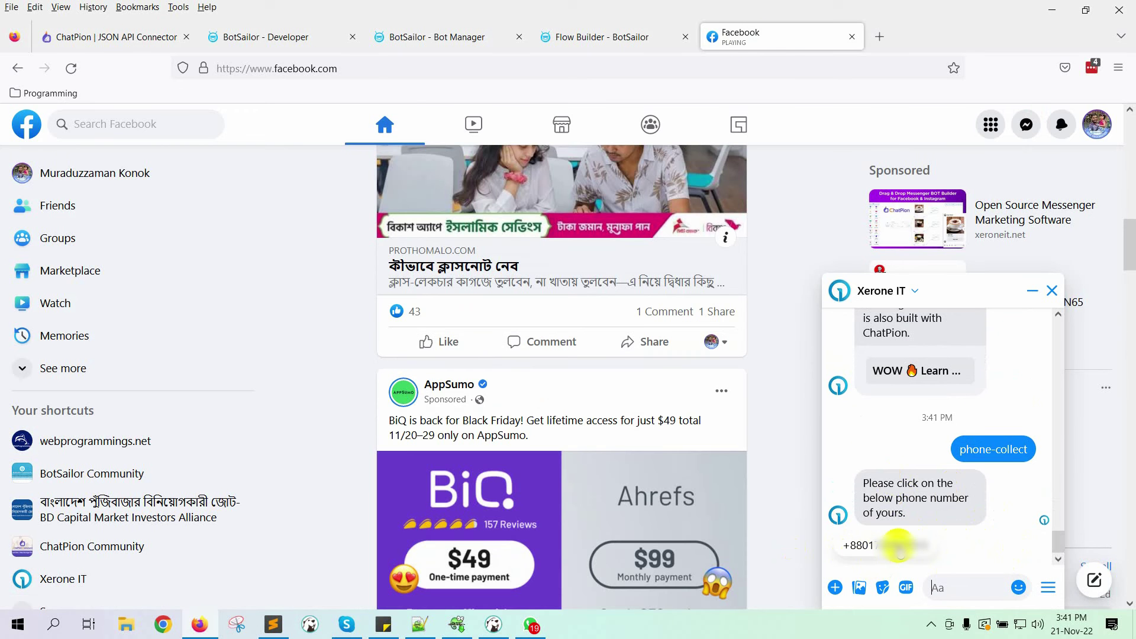
{"action": "left_click", "coordinate": [899, 545]}
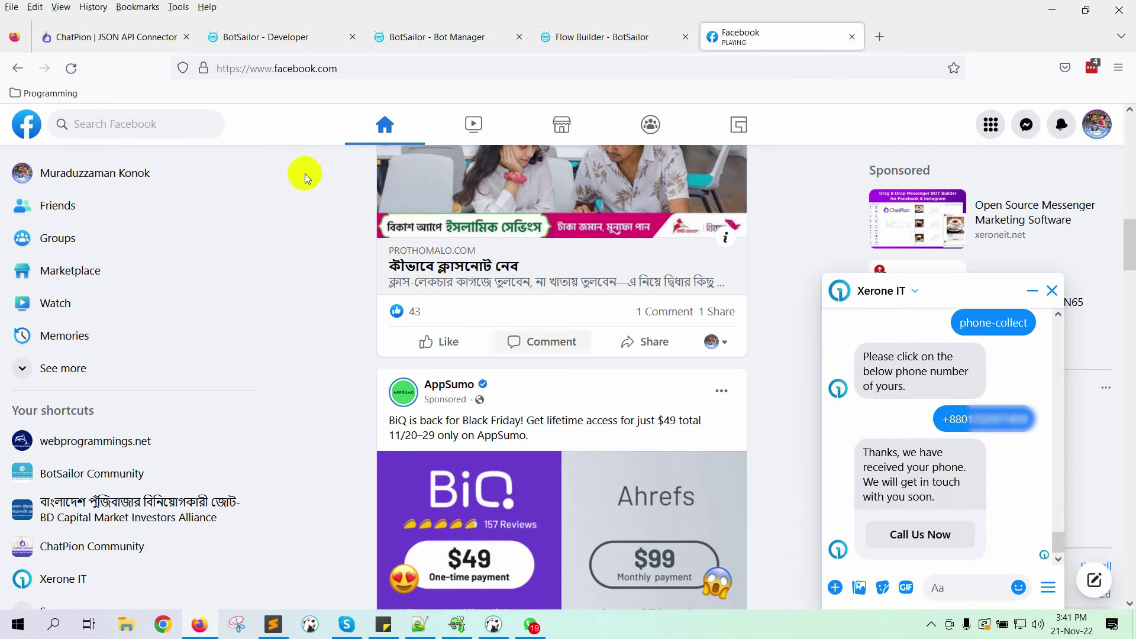
{"action": "left_click", "coordinate": [298, 46]}
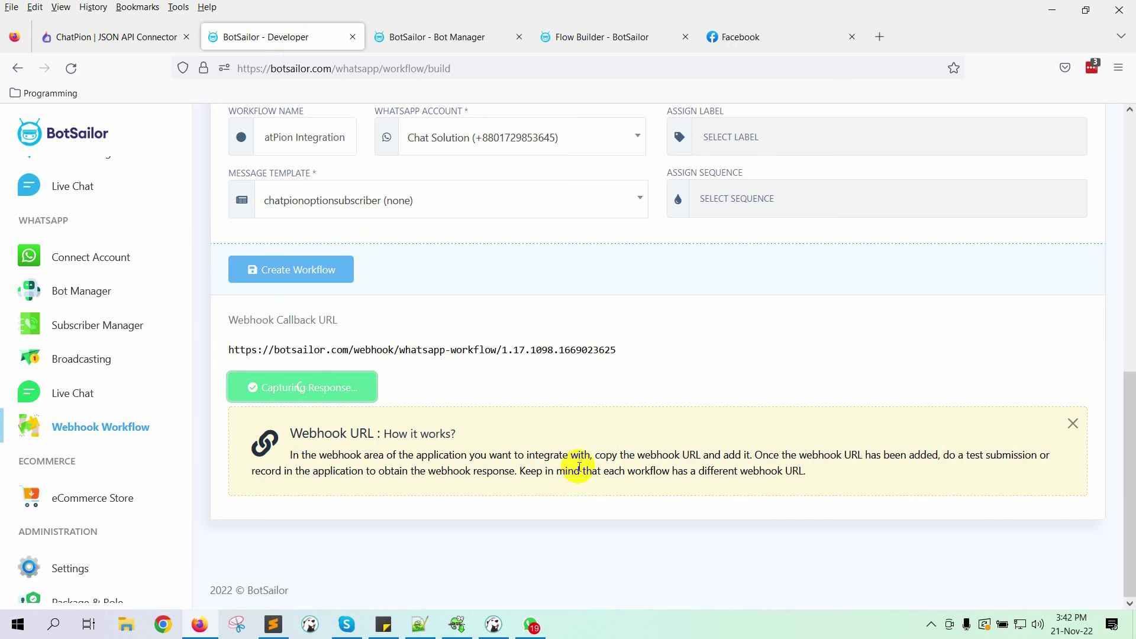
Step: Review the captured Raw Data JSON and the Webhook Response Mapping section
{"action": "scroll", "coordinate": [610, 474], "scroll_direction": "down", "scroll_amount": 10}
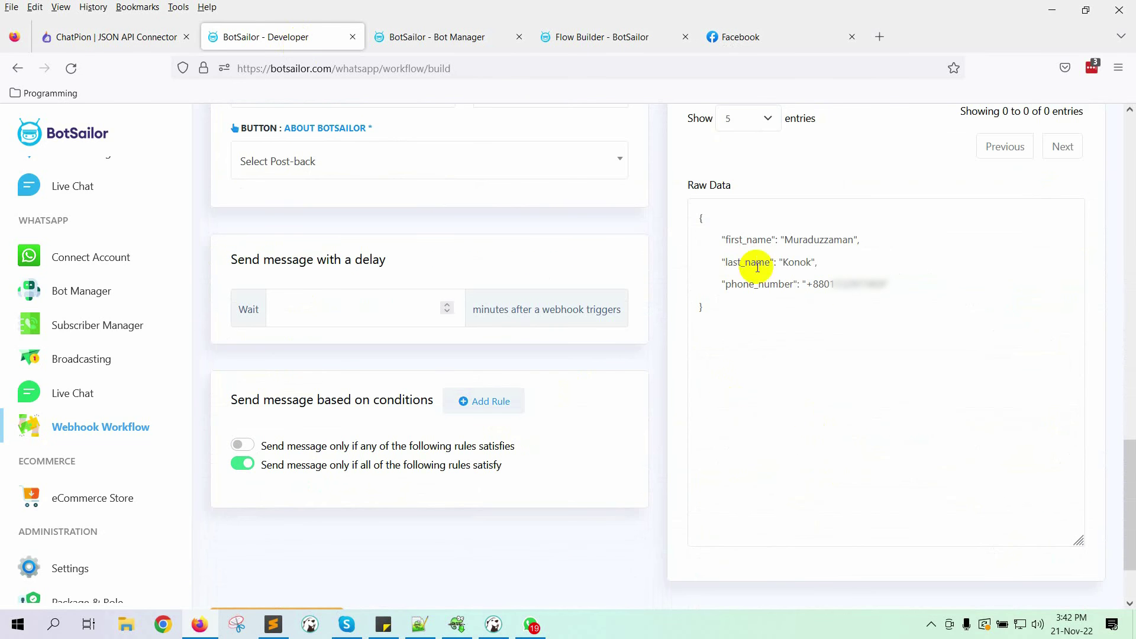
{"action": "left_click_drag", "start_coordinate": [701, 218], "coordinate": [884, 320]}
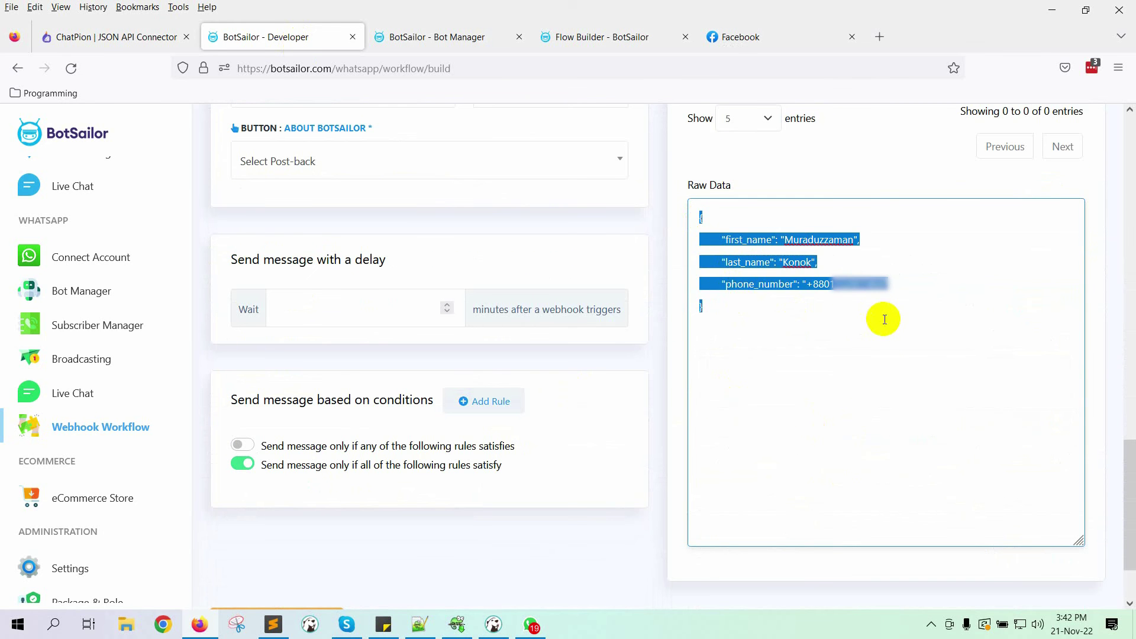
{"action": "left_click", "coordinate": [885, 319]}
{"action": "scroll", "coordinate": [852, 385], "scroll_direction": "up", "scroll_amount": 4}
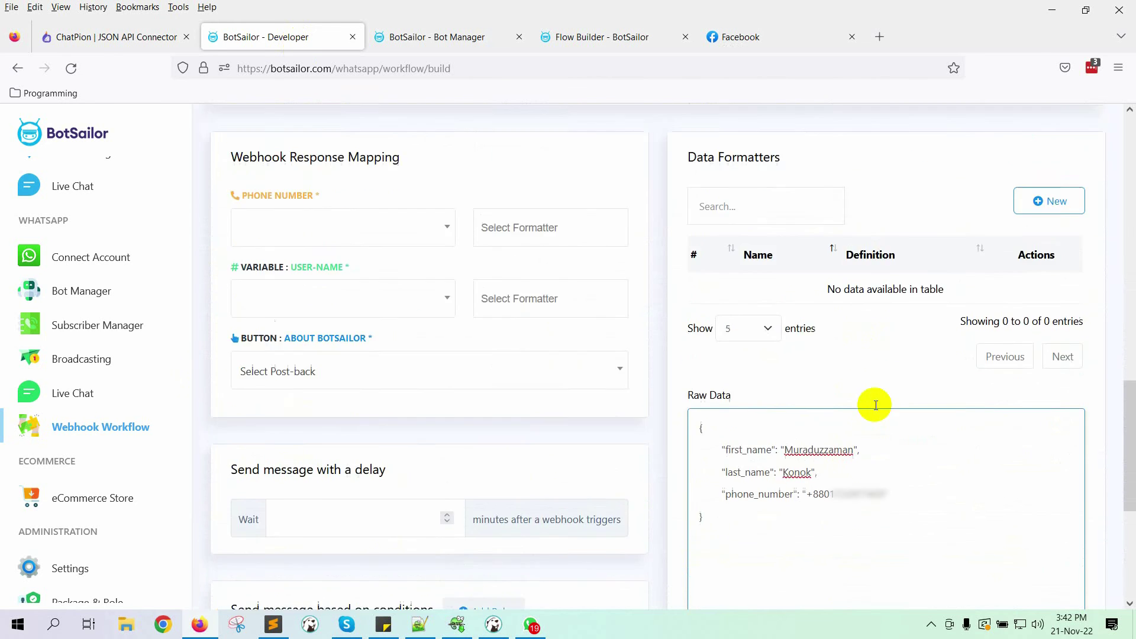
{"action": "scroll", "coordinate": [876, 404], "scroll_direction": "up", "scroll_amount": 3}
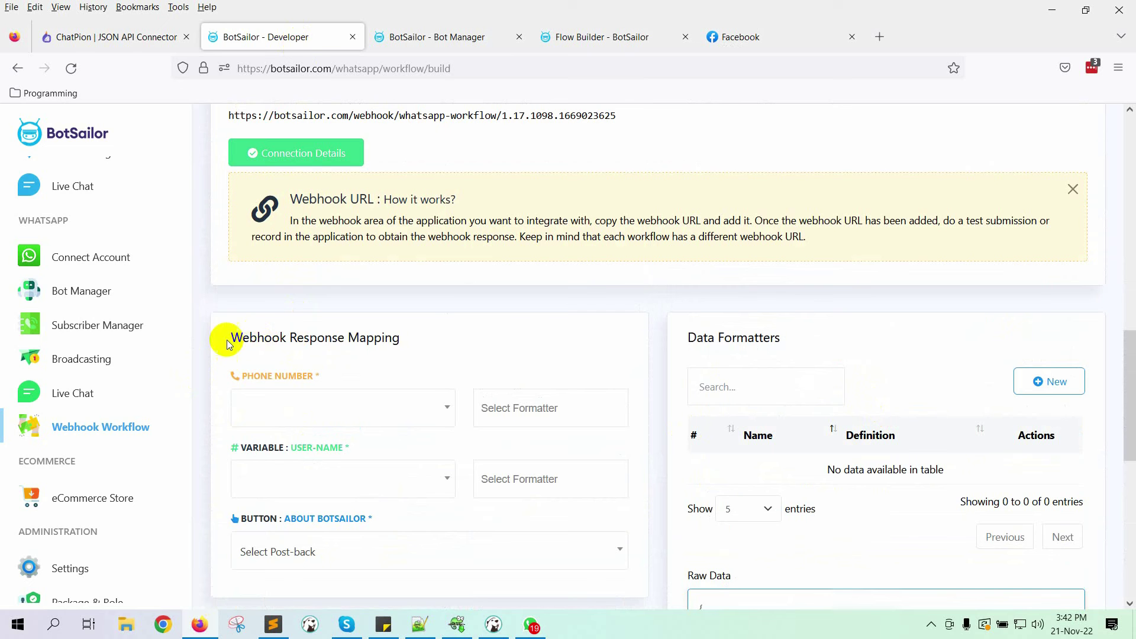
{"action": "left_click_drag", "start_coordinate": [229, 345], "coordinate": [541, 337]}
{"action": "double_click", "coordinate": [487, 341]}
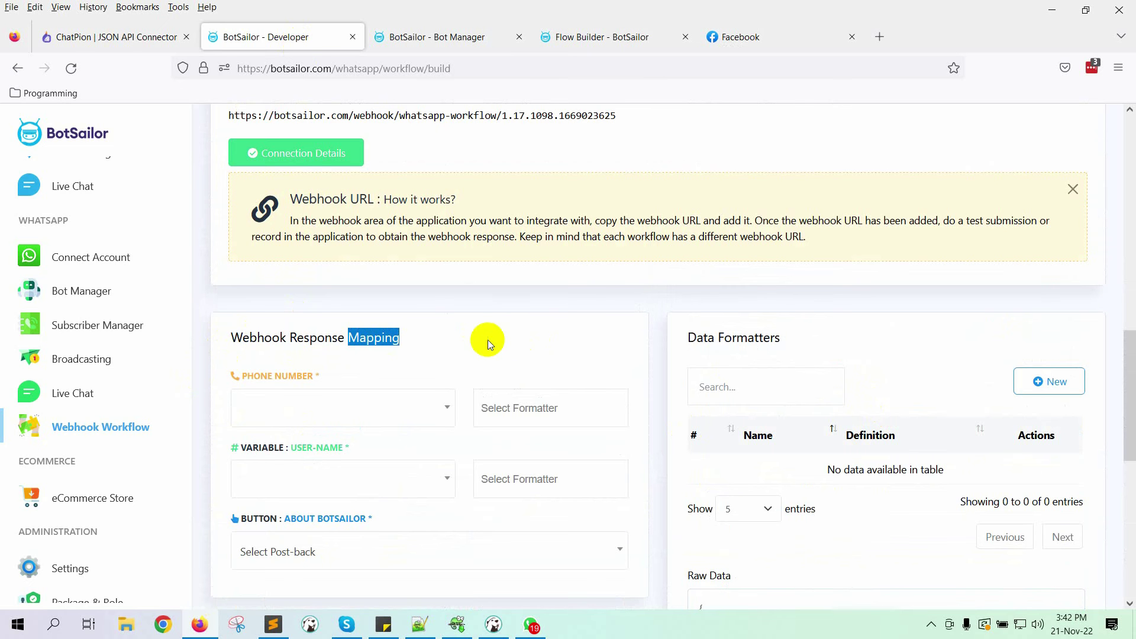
{"action": "scroll", "coordinate": [761, 415], "scroll_direction": "down", "scroll_amount": 4}
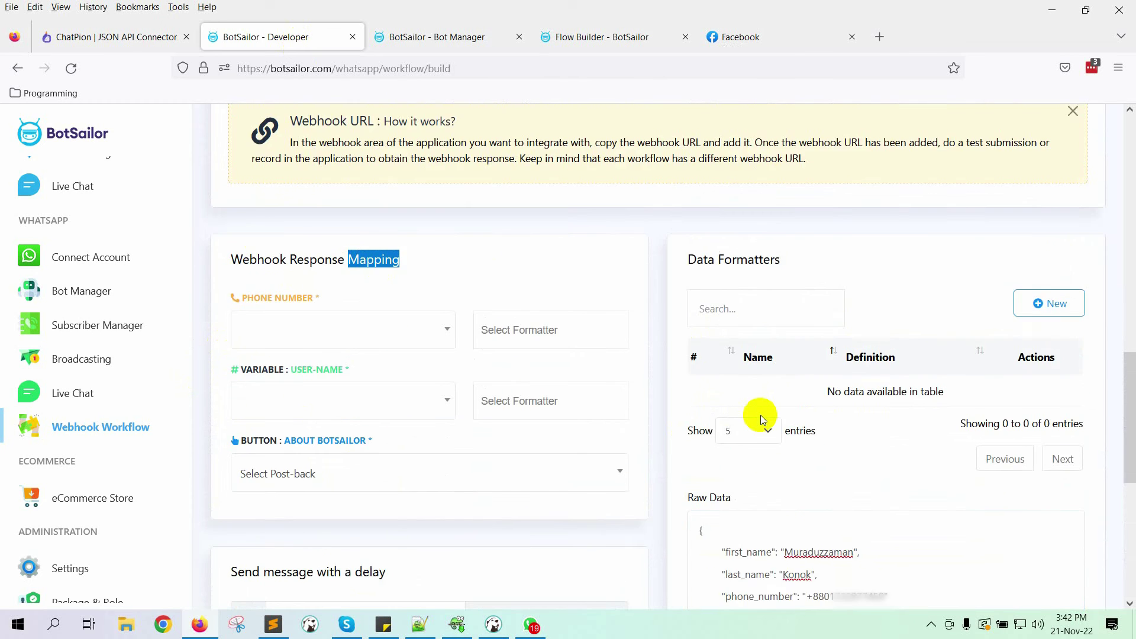
{"action": "double_click", "coordinate": [836, 441]}
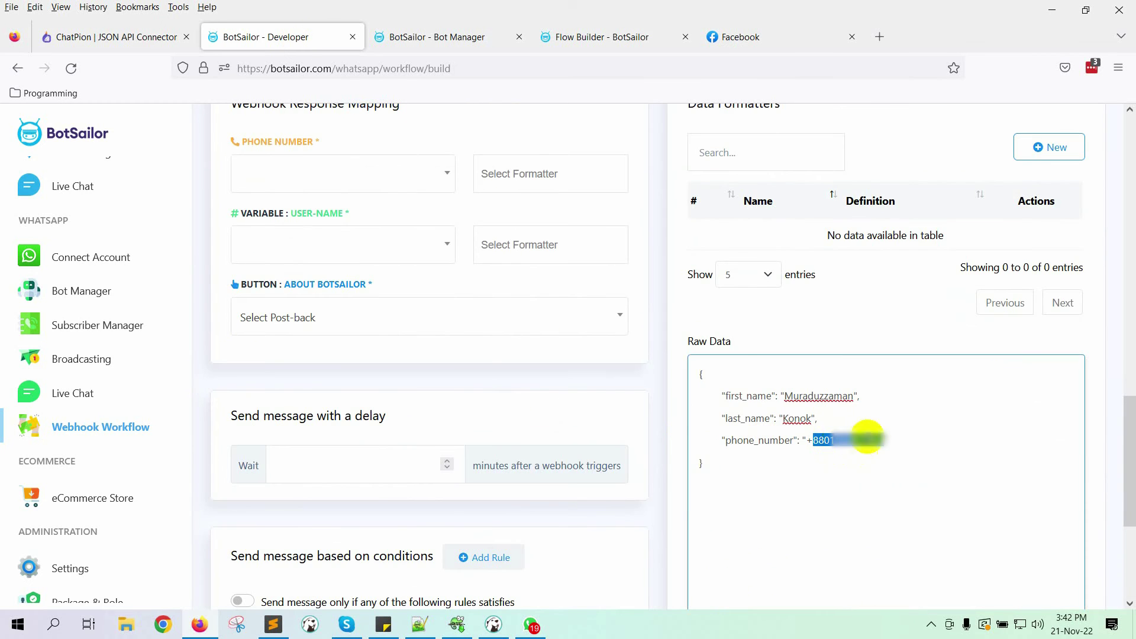
{"action": "scroll", "coordinate": [436, 391], "scroll_direction": "up", "scroll_amount": 3}
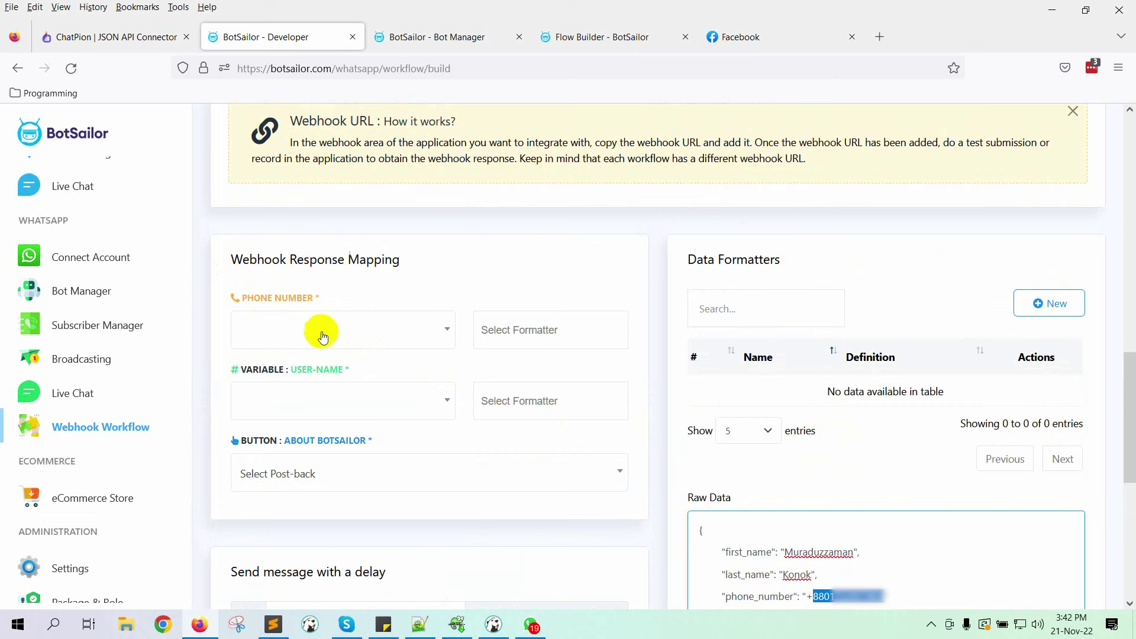
Step: Map the PHONE NUMBER field to phone_number in the response mapping
{"action": "left_click", "coordinate": [382, 329]}
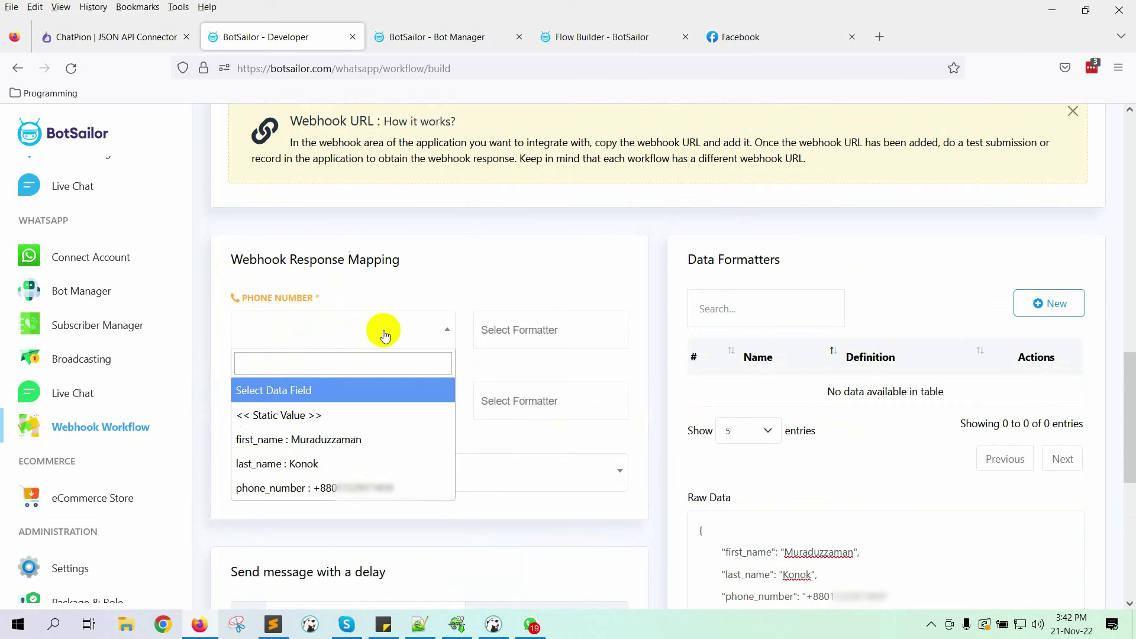
{"action": "left_click", "coordinate": [367, 492]}
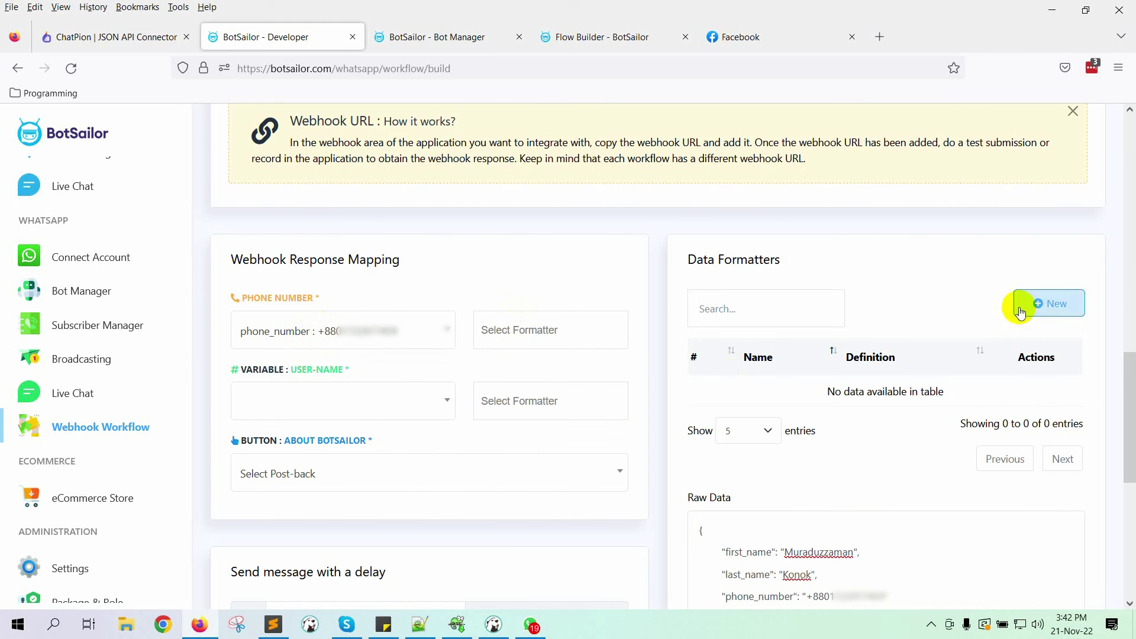
{"action": "left_click_drag", "start_coordinate": [686, 262], "coordinate": [784, 260]}
{"action": "left_click", "coordinate": [693, 262]}
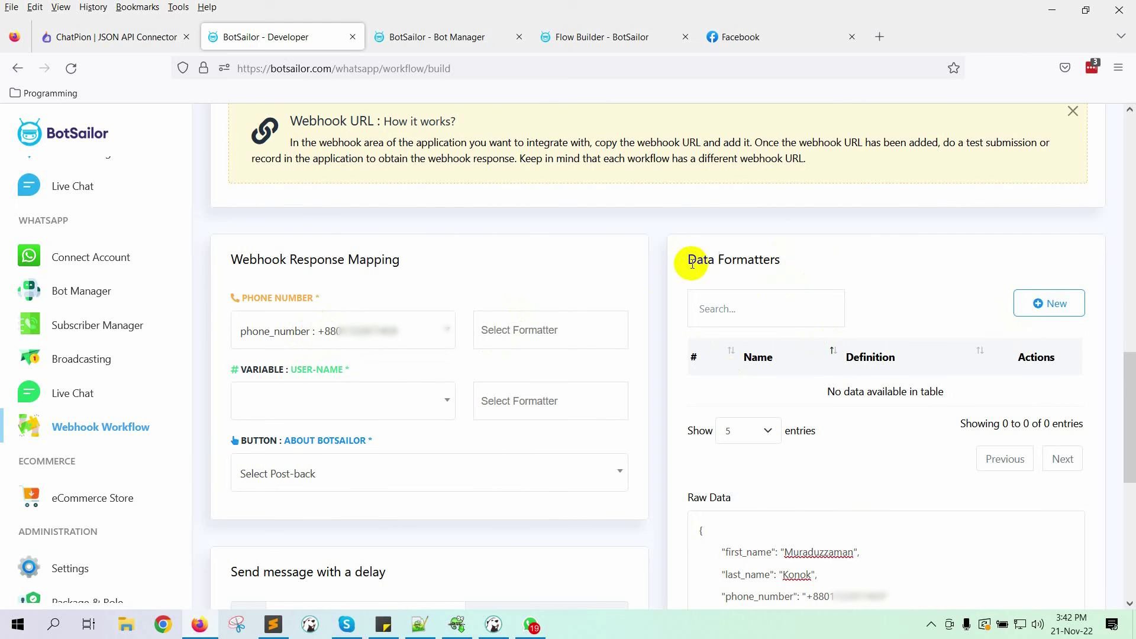
{"action": "left_click", "coordinate": [1069, 311]}
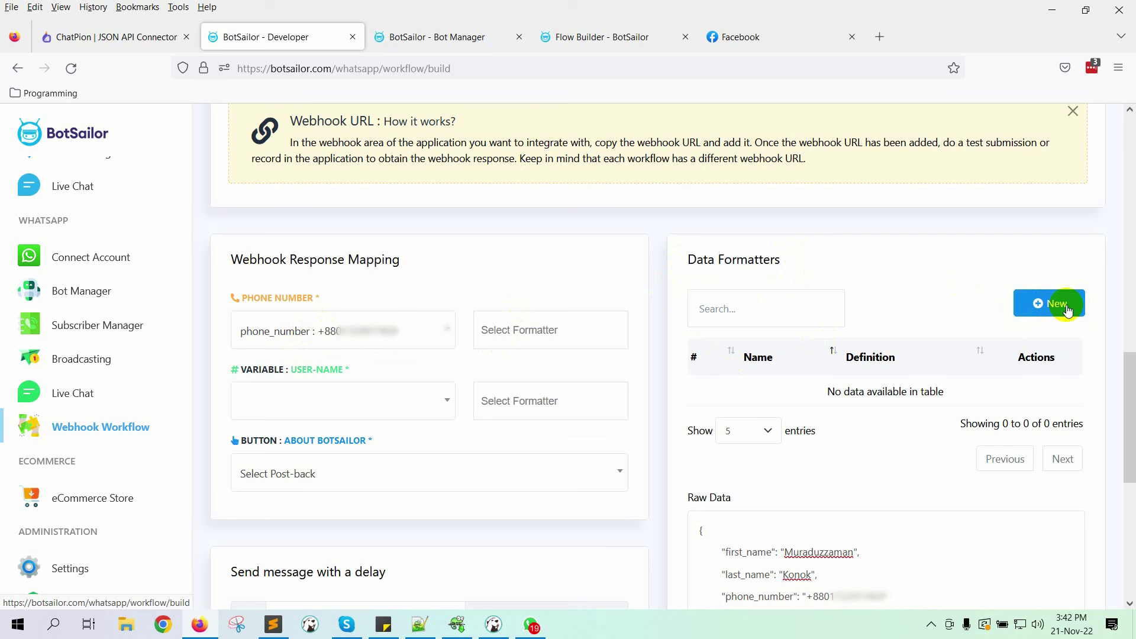
Step: Create and save 'Phone number formatter' using Trim Left with '+' as the trim character
{"action": "left_click", "coordinate": [1049, 303]}
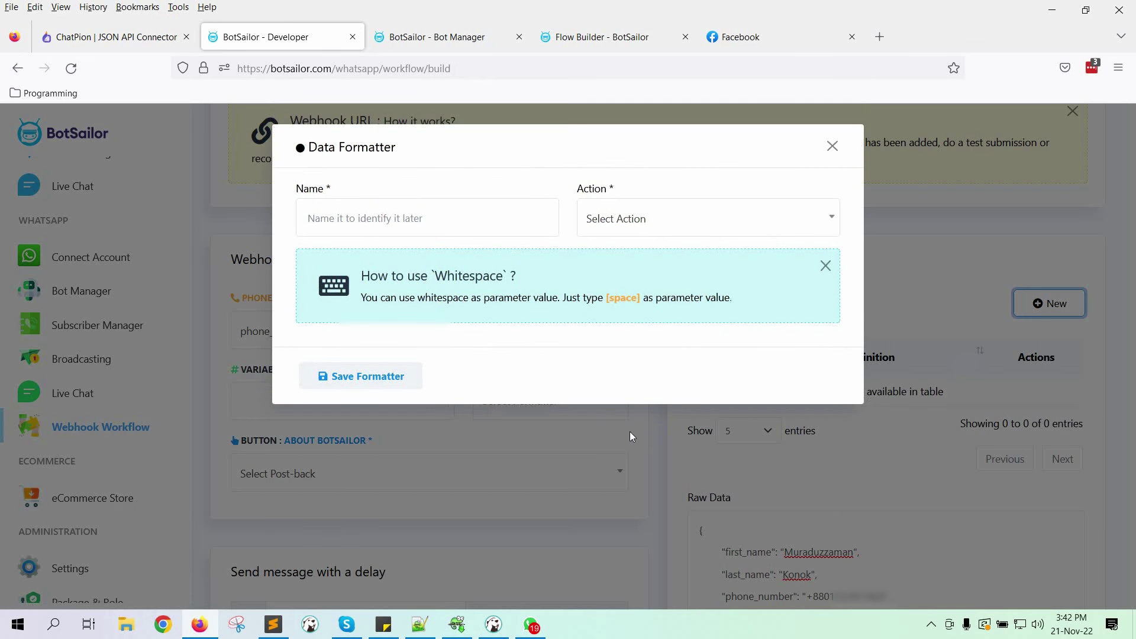
{"action": "left_click", "coordinate": [392, 211]}
{"action": "type", "text": "Phone number formatter"}
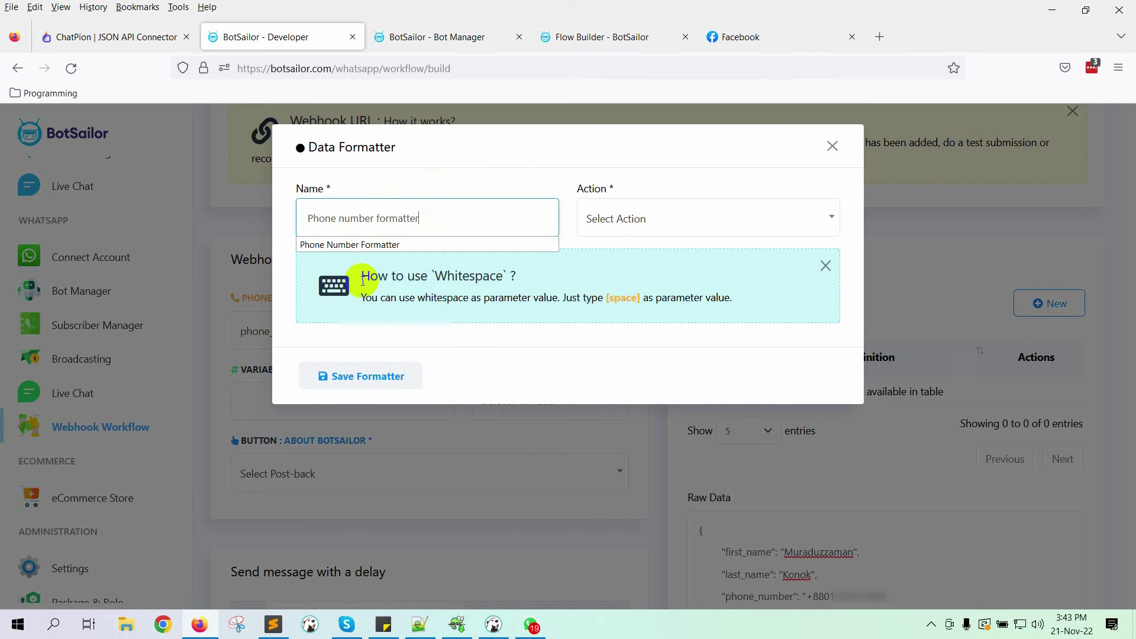
{"action": "left_click", "coordinate": [639, 220]}
{"action": "scroll", "coordinate": [680, 331], "scroll_direction": "down", "scroll_amount": 5}
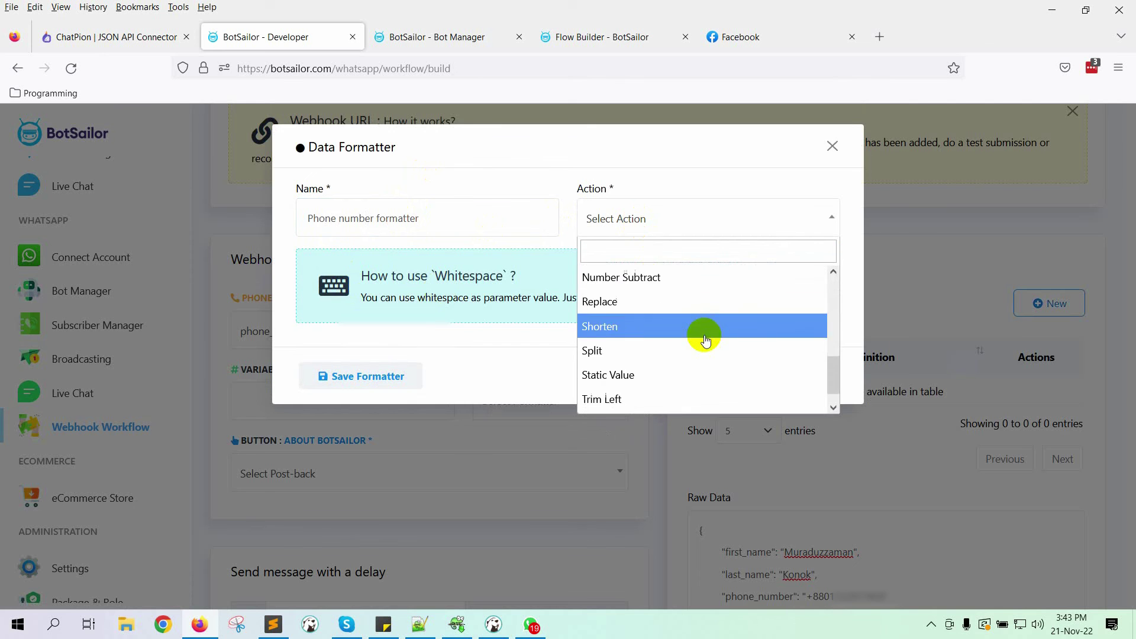
{"action": "scroll", "coordinate": [706, 340], "scroll_direction": "down", "scroll_amount": 1}
{"action": "left_click", "coordinate": [654, 375]}
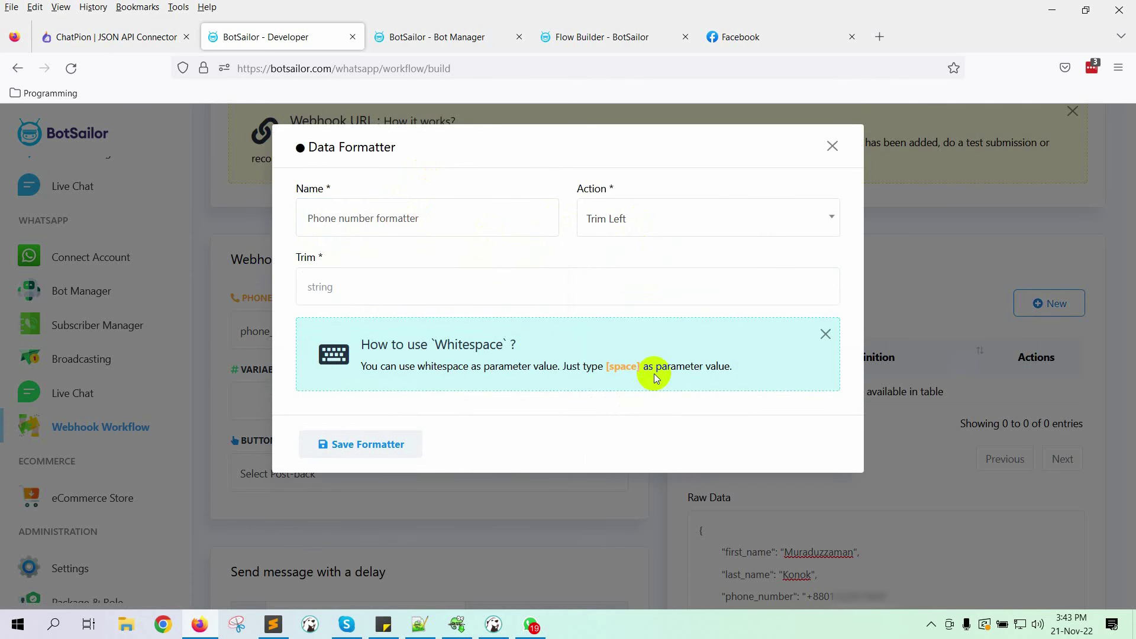
{"action": "left_click", "coordinate": [413, 290]}
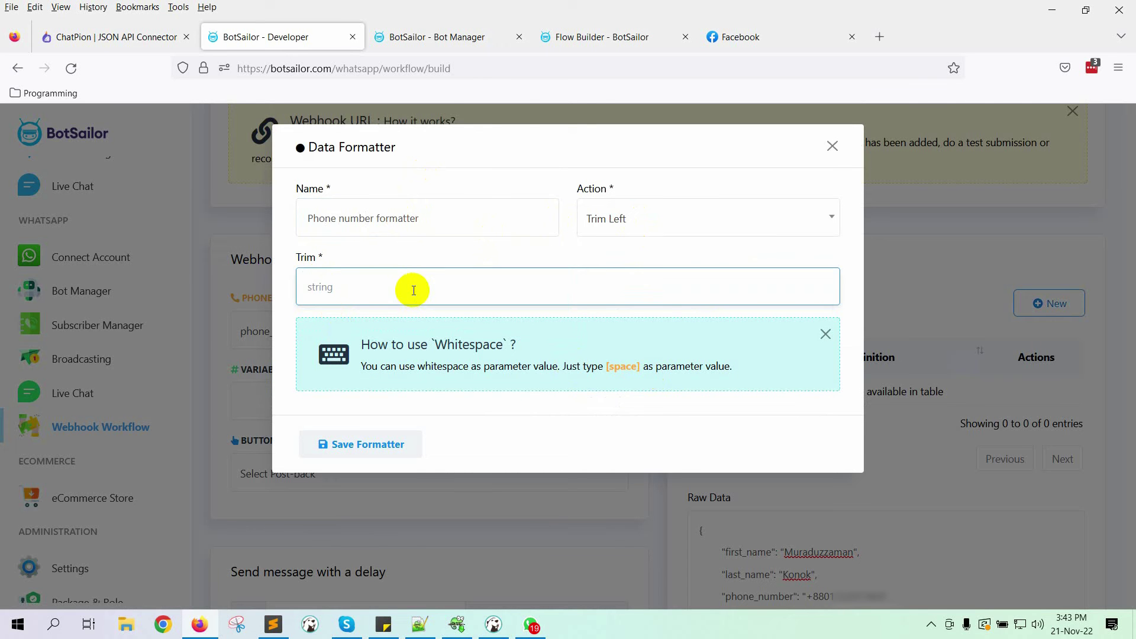
{"action": "type", "text": "+"}
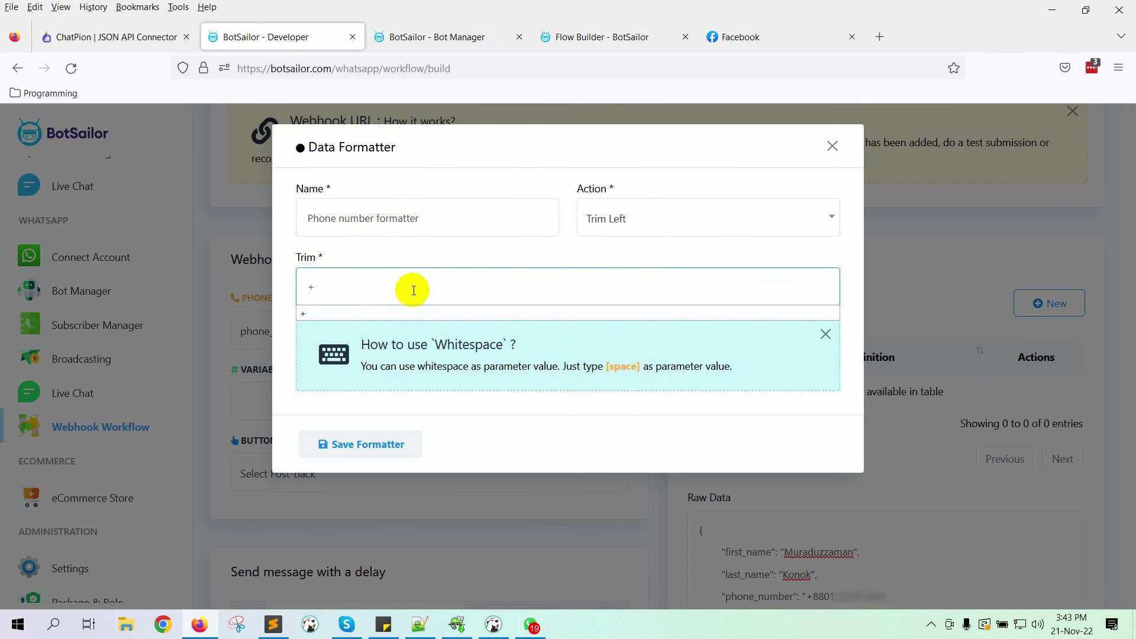
{"action": "left_click", "coordinate": [401, 445]}
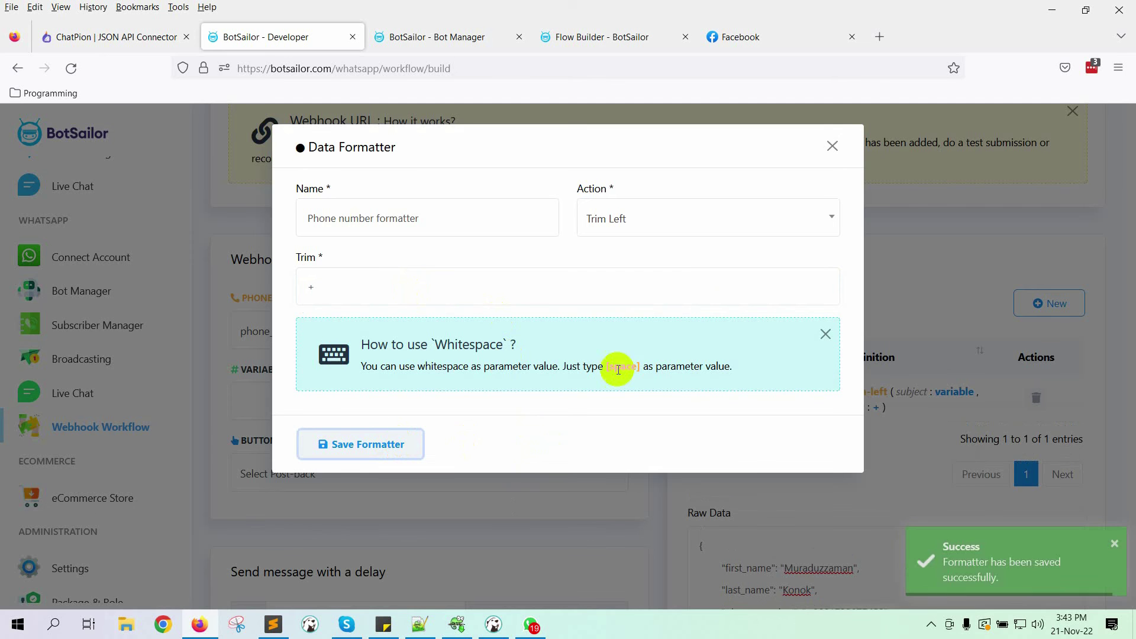
{"action": "left_click", "coordinate": [831, 146]}
Step: Apply Phone number formatter to the phone number mapping
{"action": "left_click", "coordinate": [544, 330]}
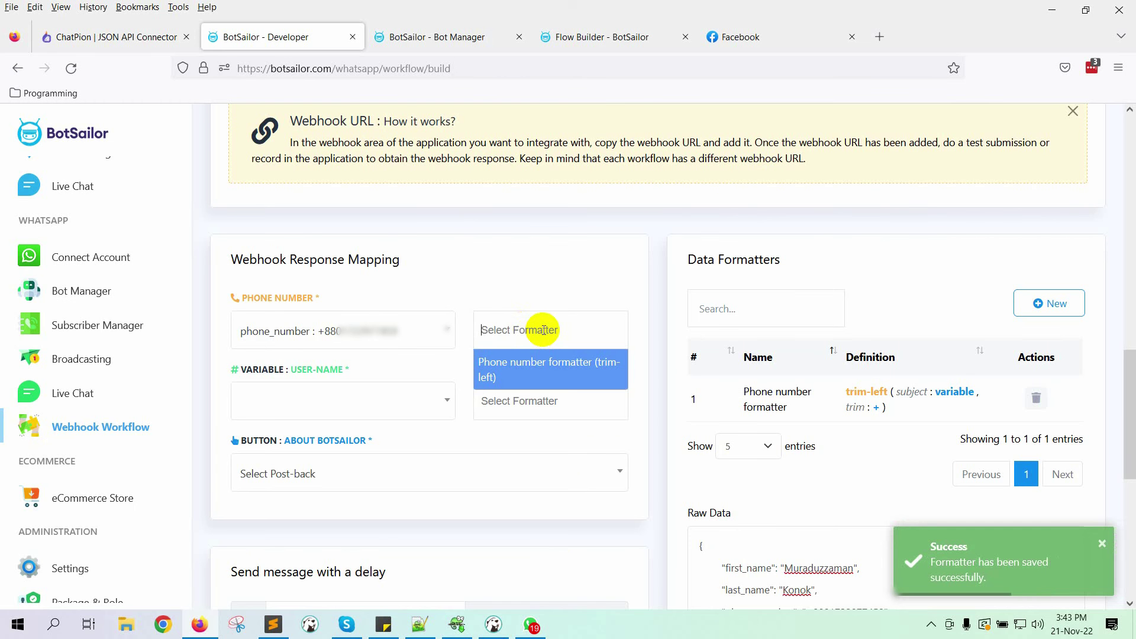
{"action": "left_click", "coordinate": [548, 367]}
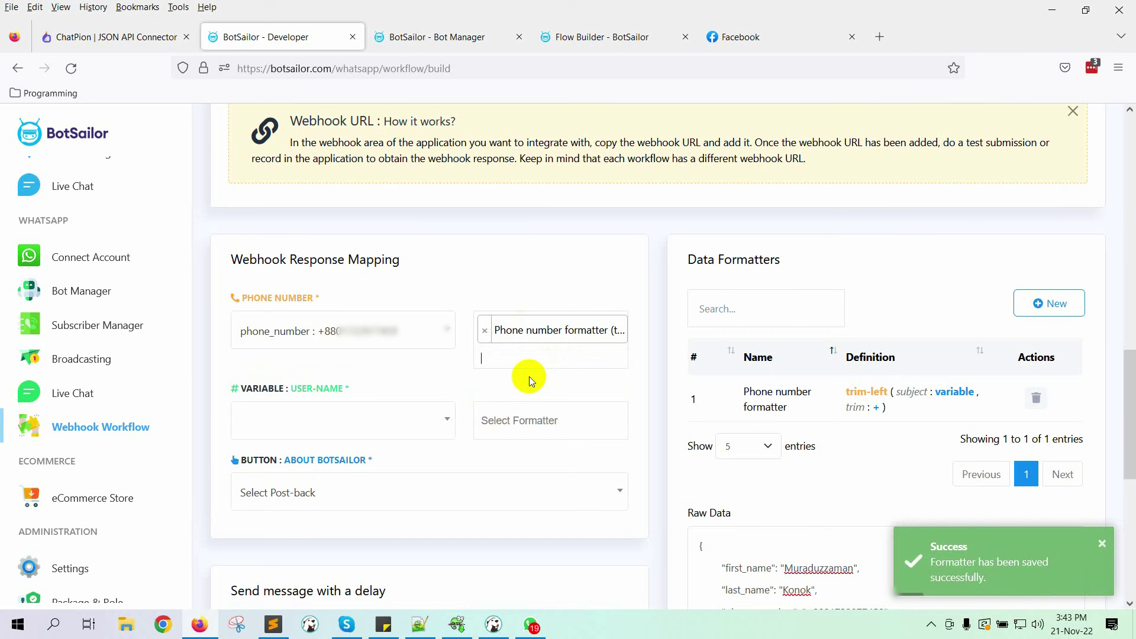
{"action": "scroll", "coordinate": [529, 377], "scroll_direction": "down", "scroll_amount": 2}
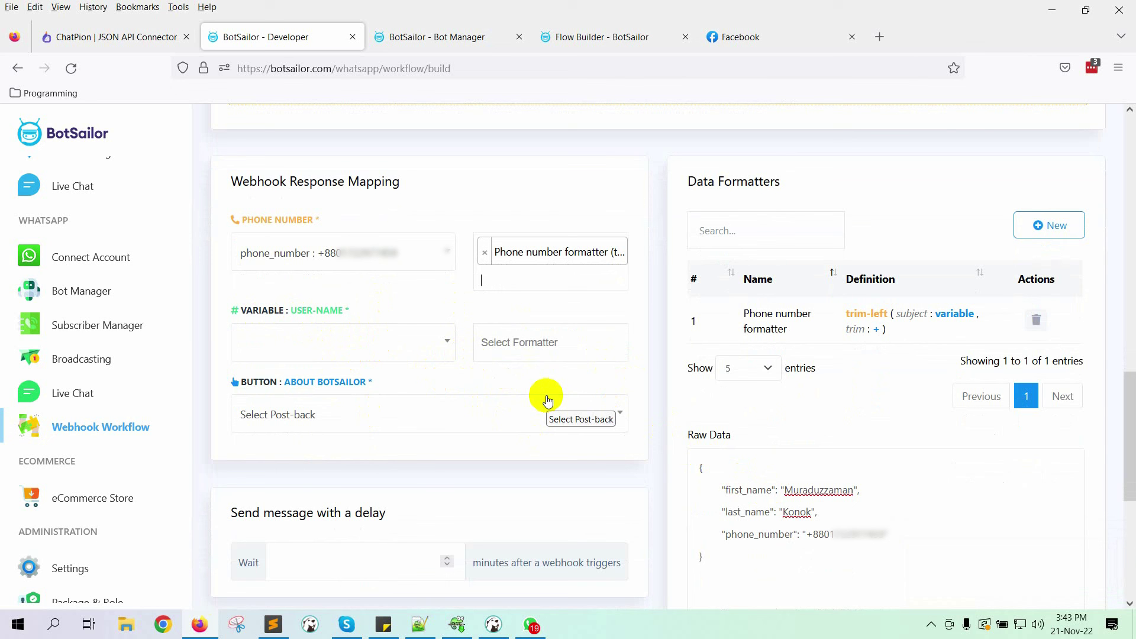
Step: Map user-name to first_name and start a 'Name Formatter' using Concat Right
{"action": "left_click", "coordinate": [318, 332]}
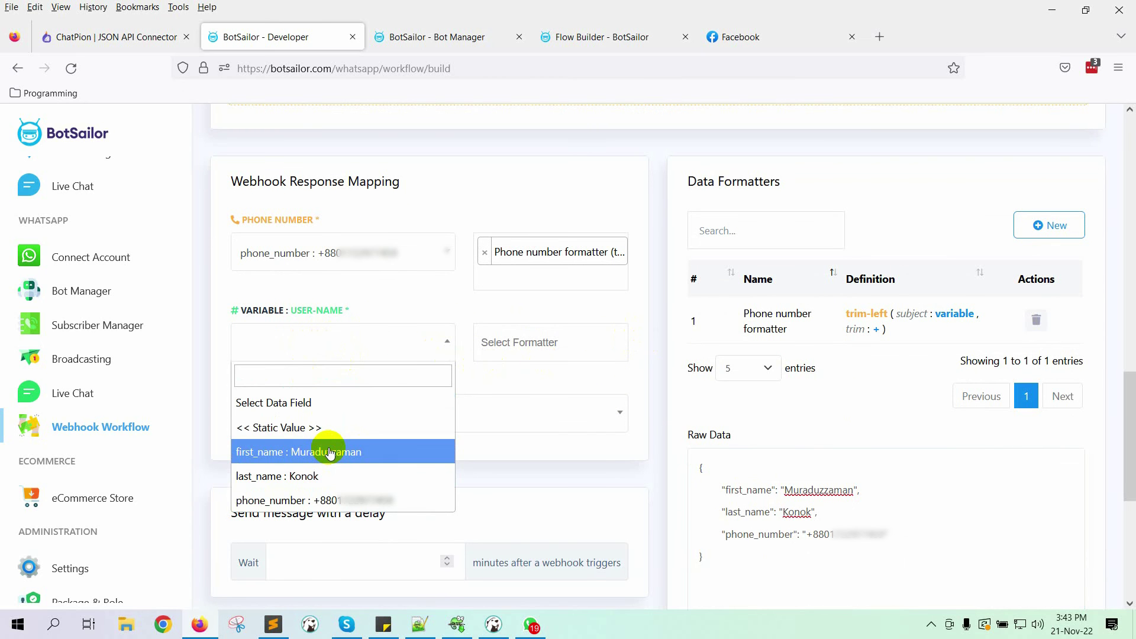
{"action": "left_click", "coordinate": [330, 452]}
{"action": "left_click", "coordinate": [1049, 225]}
{"action": "left_click", "coordinate": [436, 223]}
{"action": "type", "text": "Name"}
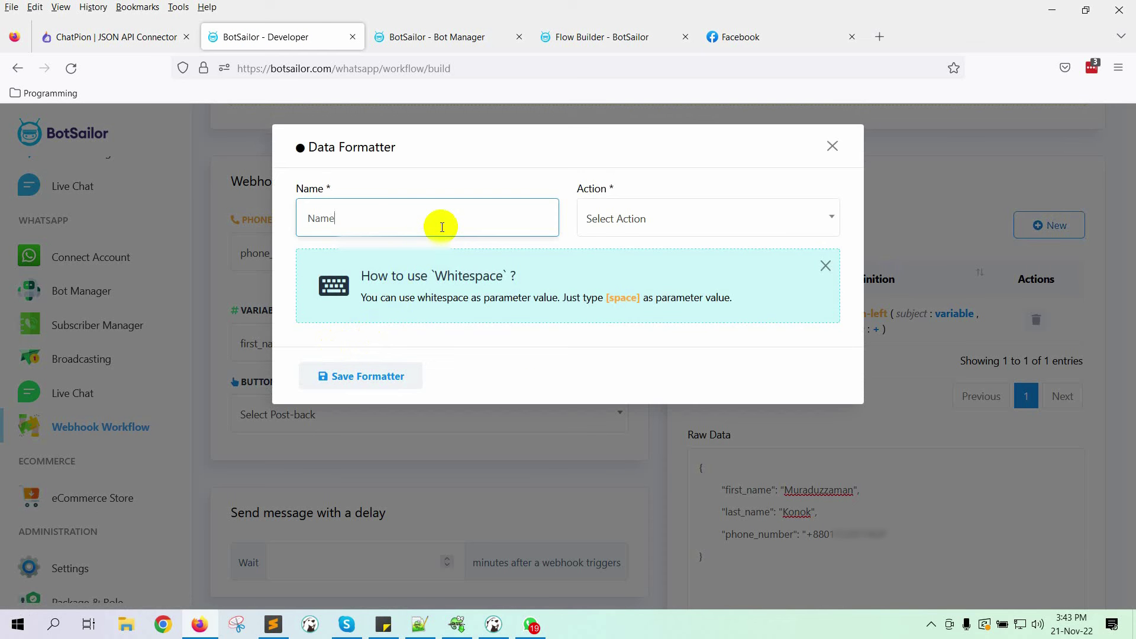
{"action": "type", "text": " Formatter"}
{"action": "left_click", "coordinate": [583, 222]}
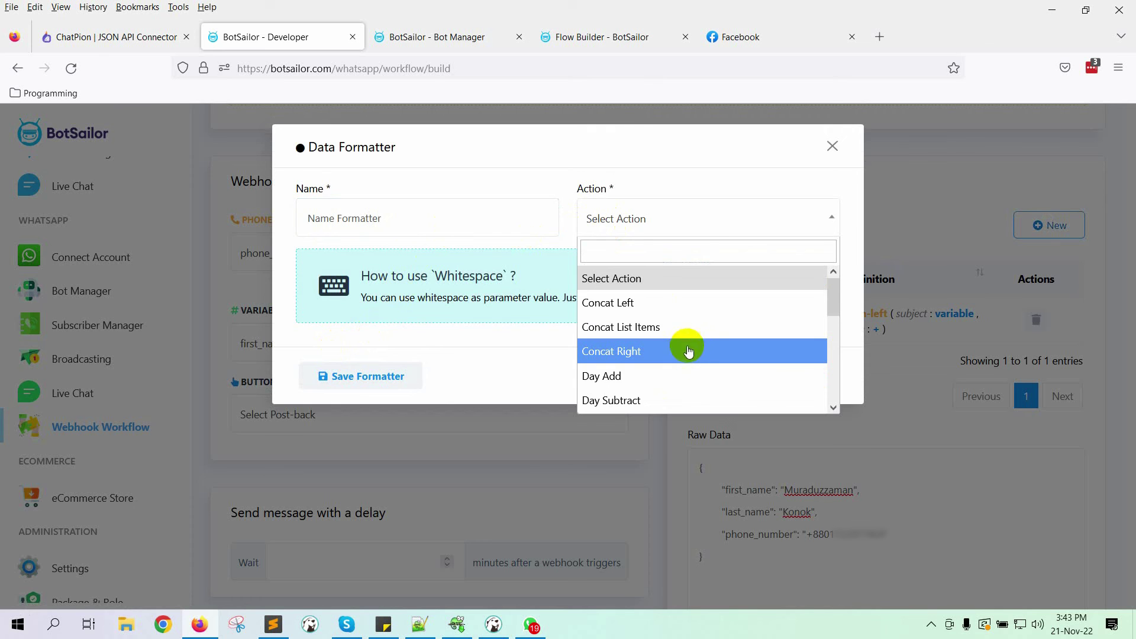
{"action": "left_click", "coordinate": [674, 355]}
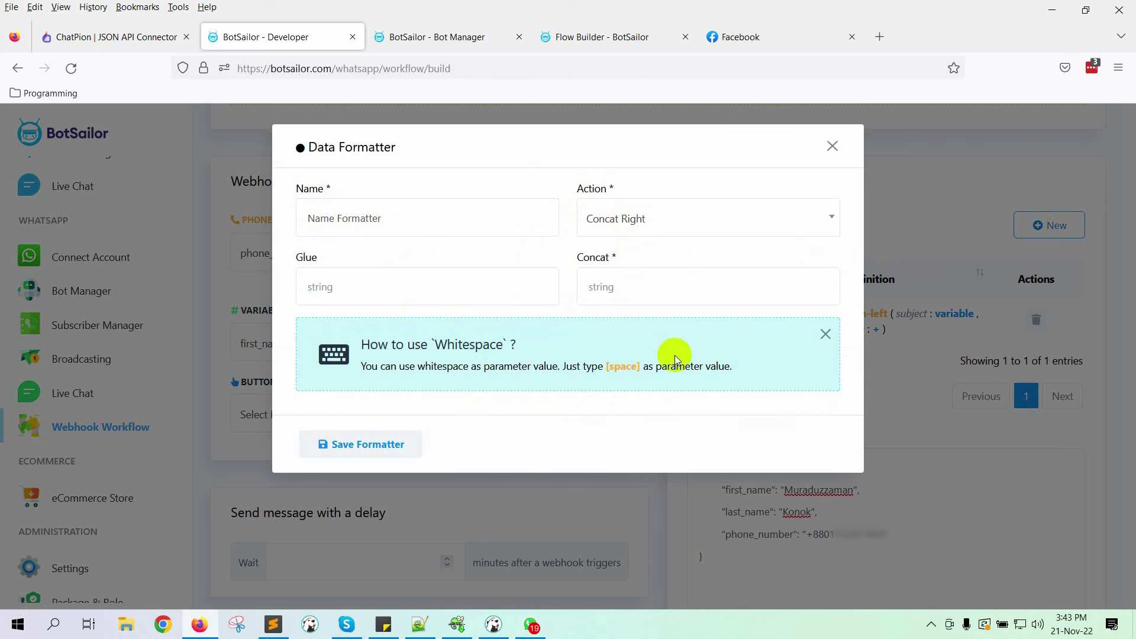
Step: Set the Name Formatter's glue value to the [space] placeholder
{"action": "left_click", "coordinate": [406, 285]}
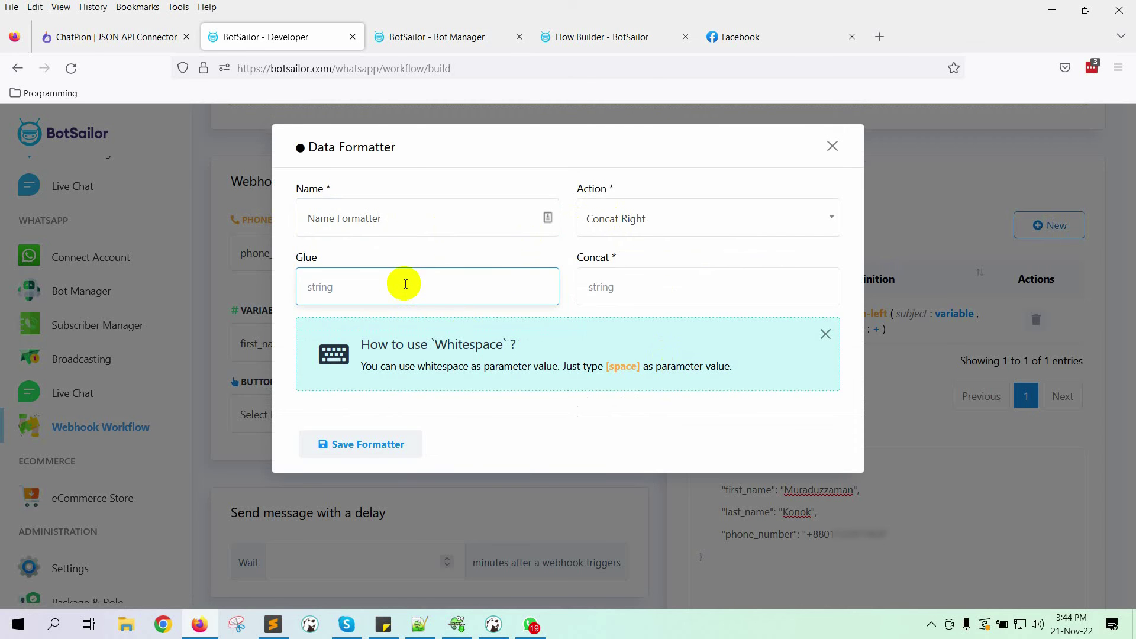
{"action": "left_click", "coordinate": [607, 367]}
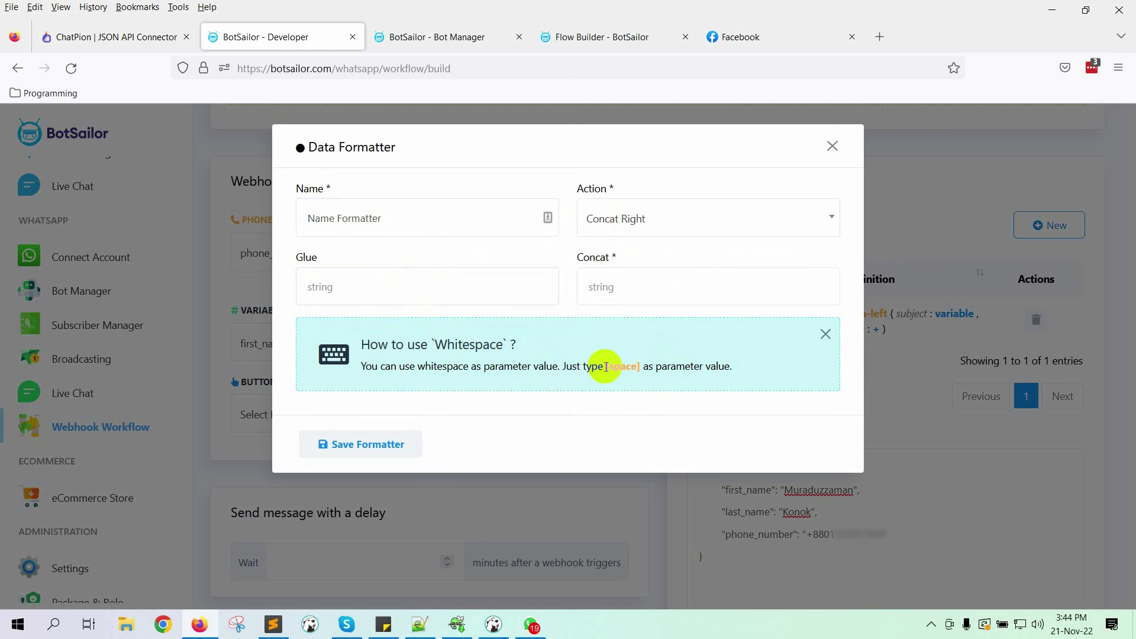
{"action": "left_click_drag", "start_coordinate": [606, 366], "coordinate": [643, 367]}
{"action": "key", "text": "ctrl+c"}
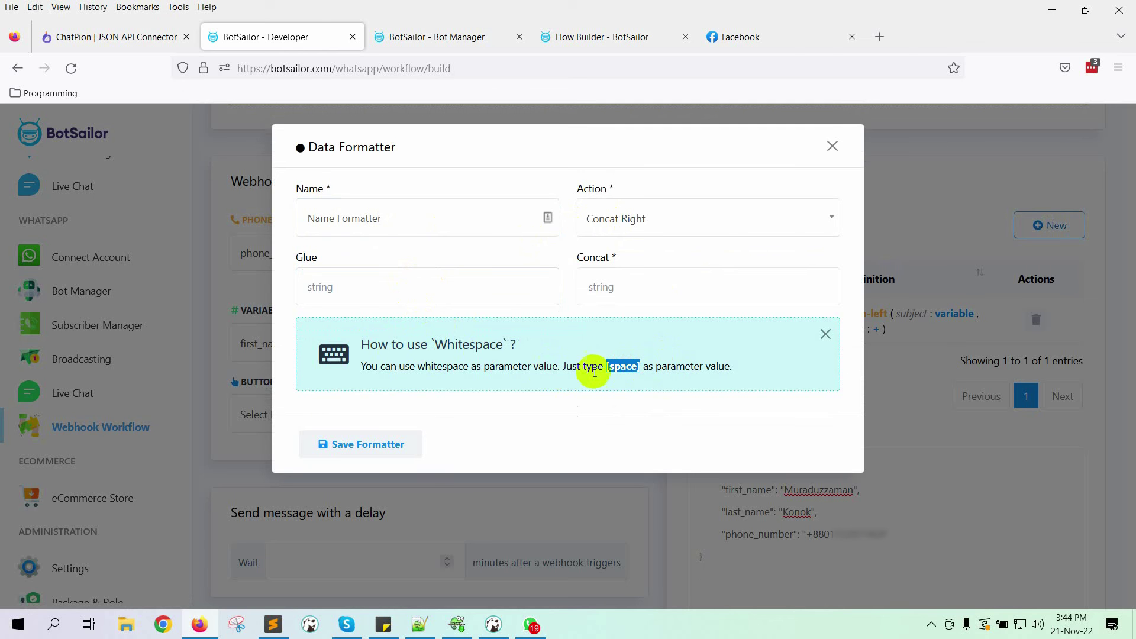
{"action": "left_click", "coordinate": [436, 281]}
{"action": "key", "text": "ctrl+v"}
{"action": "left_click_drag", "start_coordinate": [484, 284], "coordinate": [282, 301]}
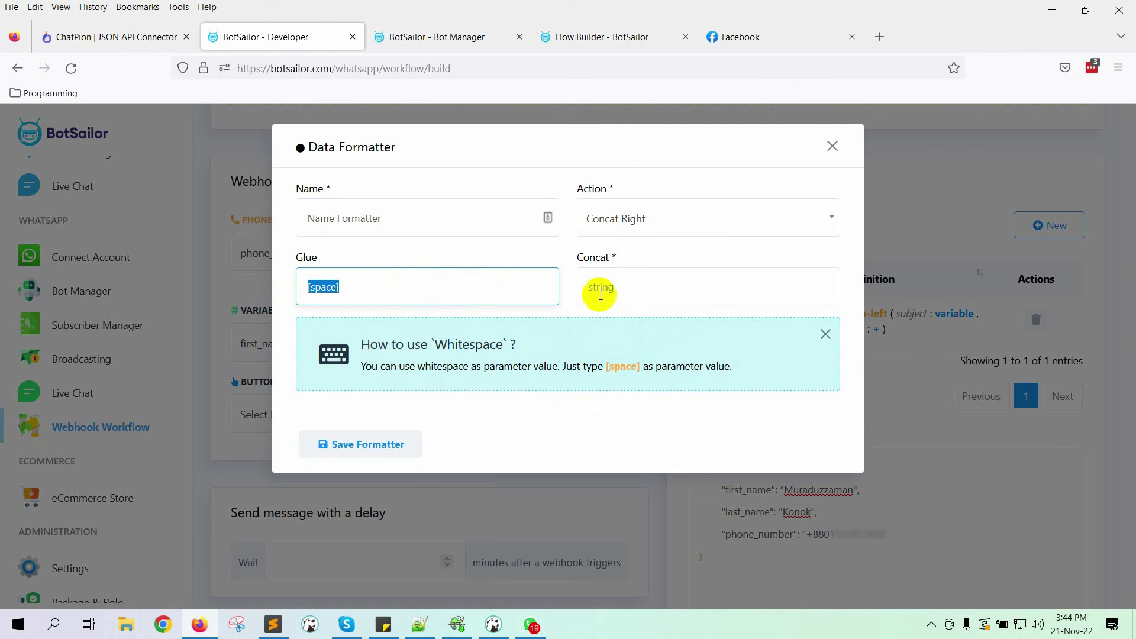
Step: Set the concat value to [last_name] and save the Name Formatter
{"action": "left_click", "coordinate": [631, 294]}
{"action": "type", "text": "las"}
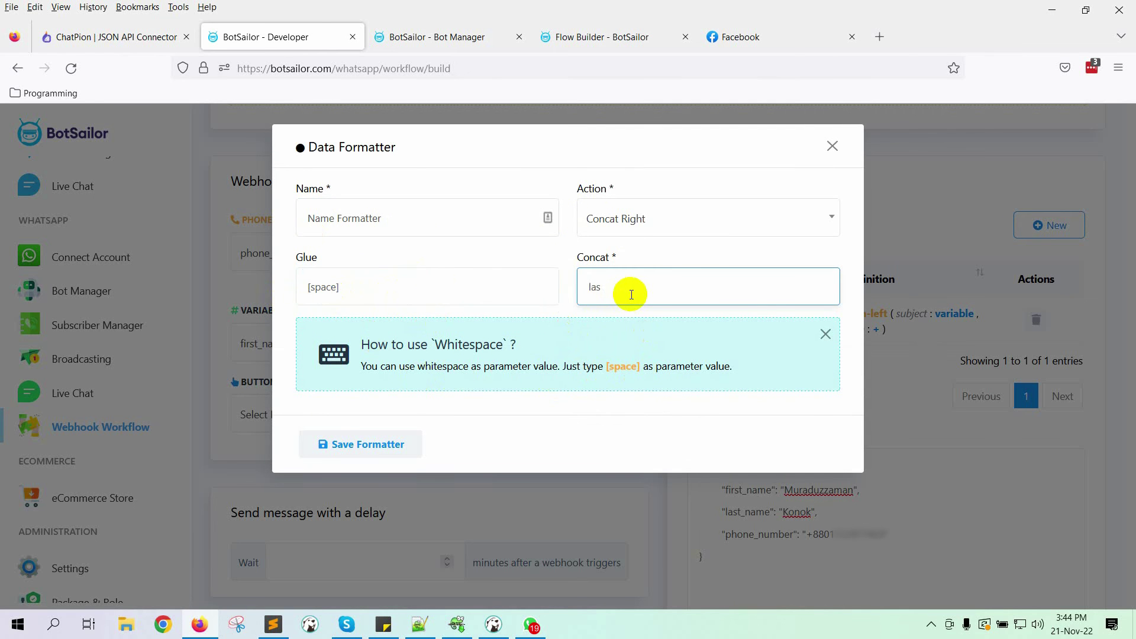
{"action": "type", "text": "t"}
{"action": "left_click", "coordinate": [637, 318]}
{"action": "left_click", "coordinate": [375, 445]}
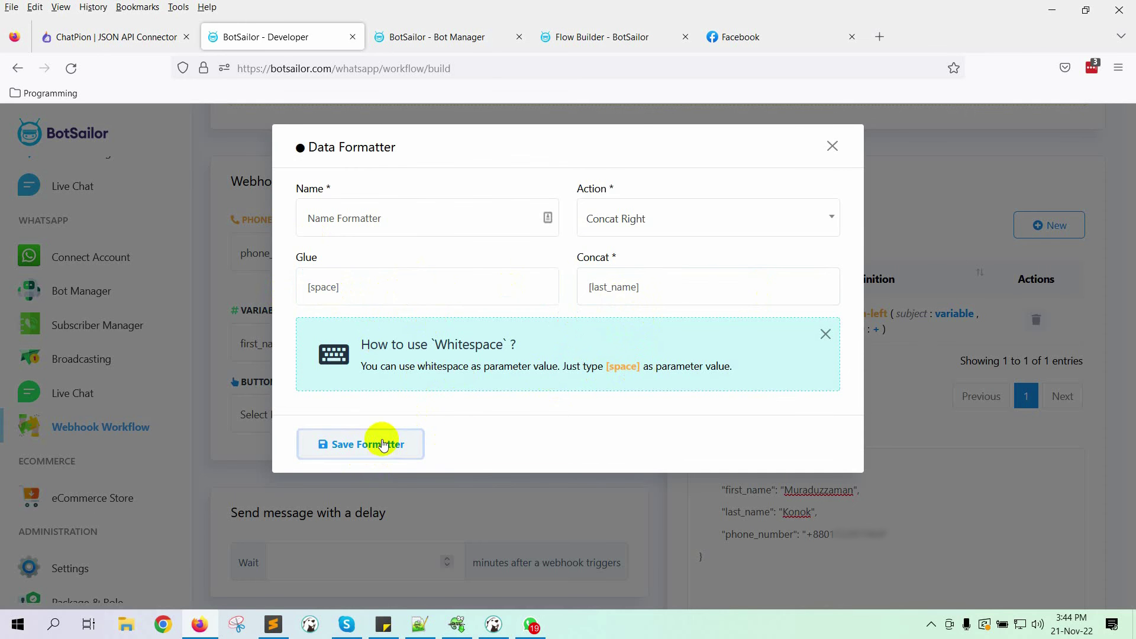
{"action": "left_click", "coordinate": [832, 146]}
{"action": "scroll", "coordinate": [413, 406], "scroll_direction": "down", "scroll_amount": 1}
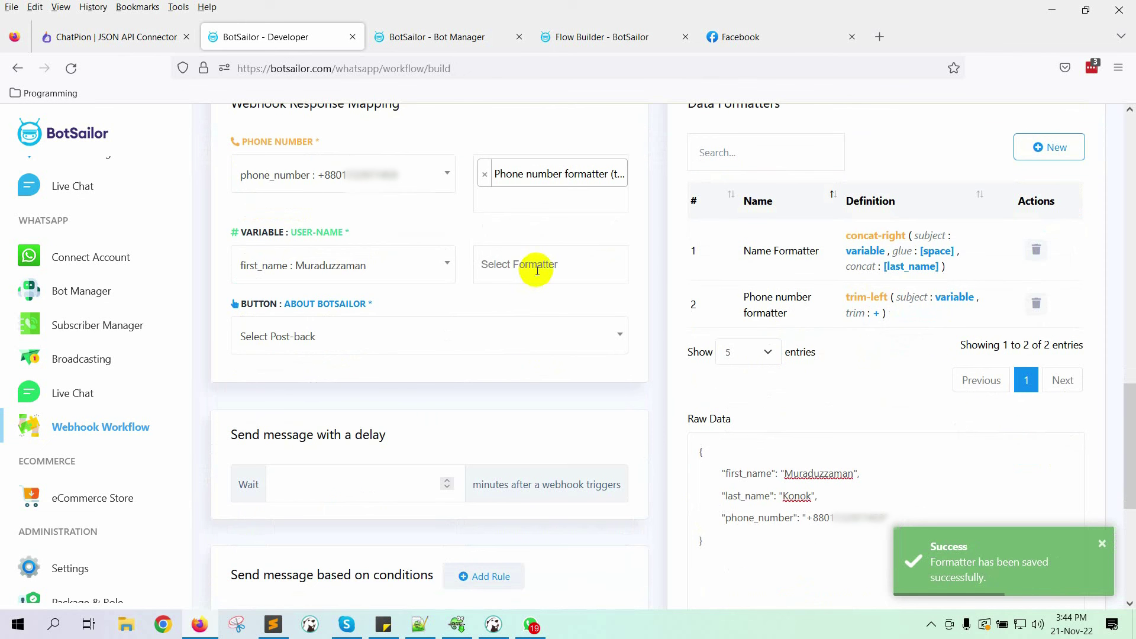
Step: Apply Name Formatter to user-name and set the button's post-back to About BotSailor
{"action": "left_click", "coordinate": [537, 271]}
{"action": "left_click", "coordinate": [530, 337]}
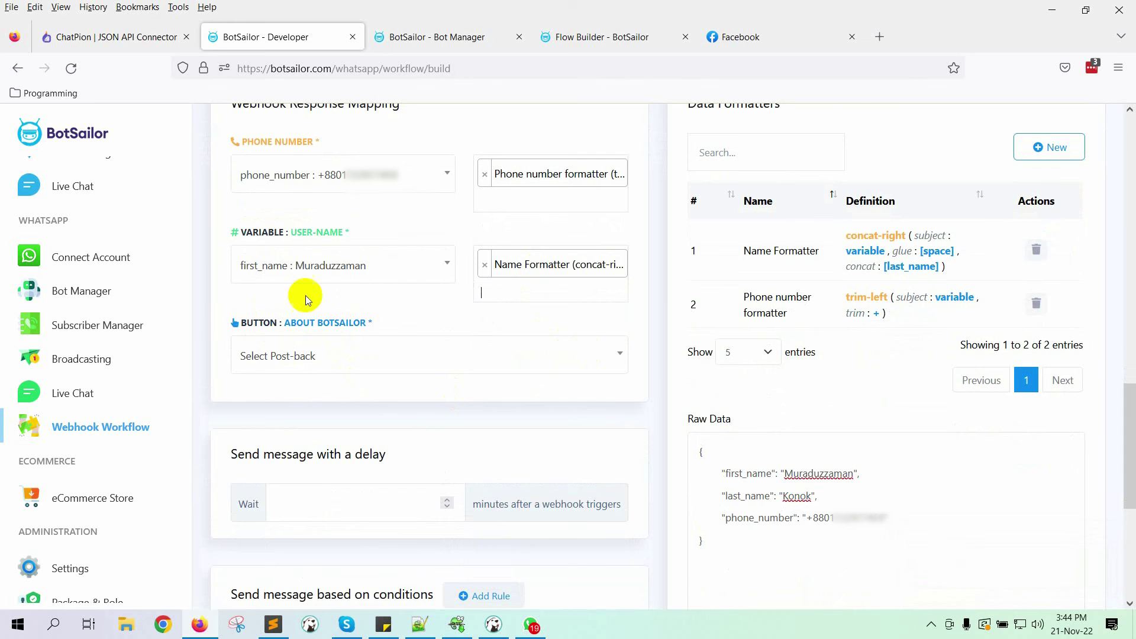
{"action": "left_click", "coordinate": [325, 355]}
{"action": "scroll", "coordinate": [355, 457], "scroll_direction": "down", "scroll_amount": 5}
{"action": "scroll", "coordinate": [383, 473], "scroll_direction": "down", "scroll_amount": 2}
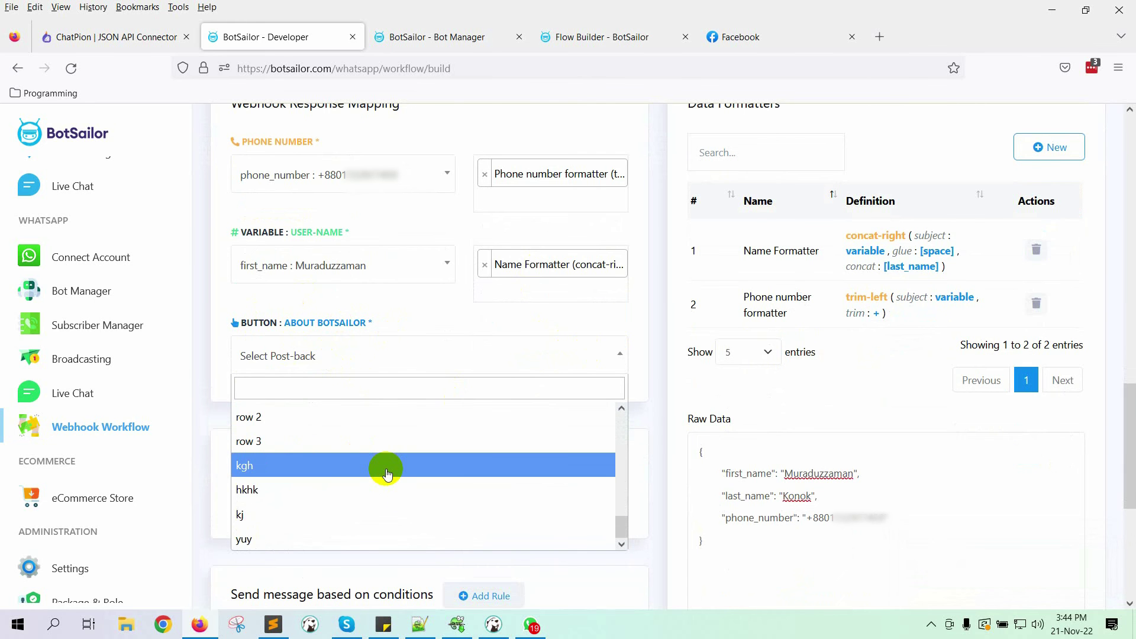
{"action": "scroll", "coordinate": [385, 469], "scroll_direction": "up", "scroll_amount": 10}
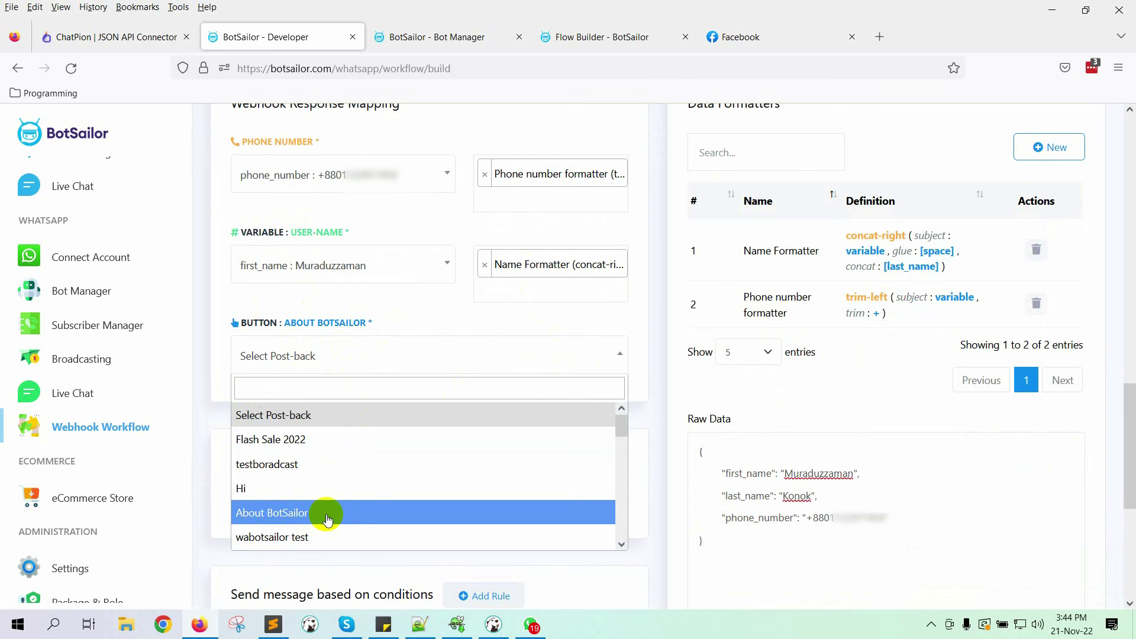
{"action": "left_click", "coordinate": [370, 515]}
Step: Leave the send delay empty and save the ChatPion Integration workflow
{"action": "scroll", "coordinate": [580, 377], "scroll_direction": "down", "scroll_amount": 3}
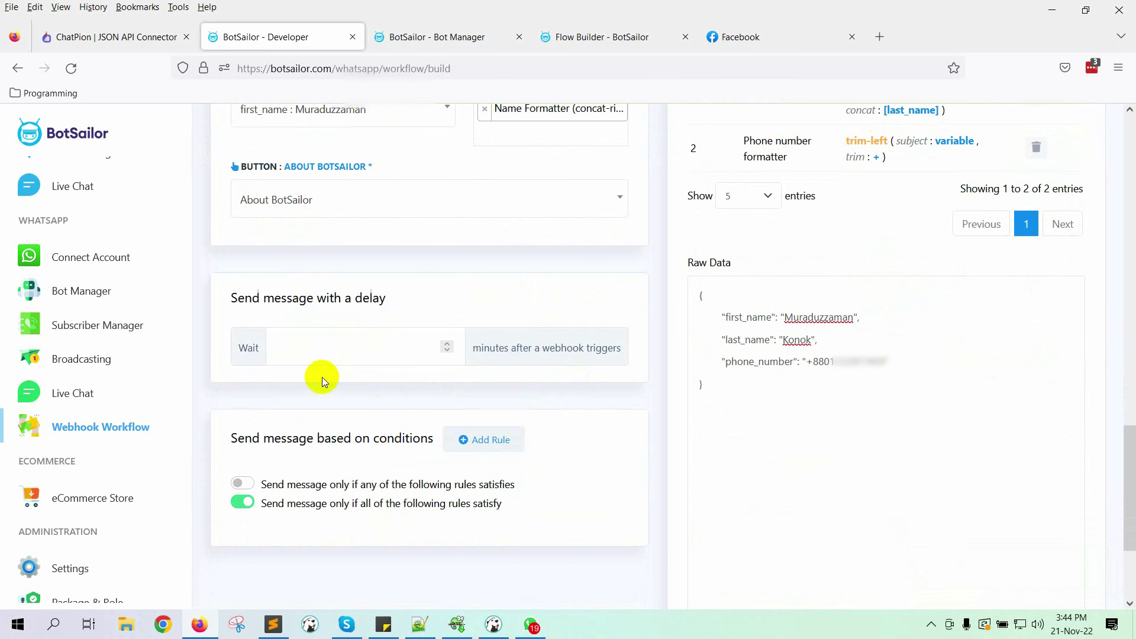
{"action": "left_click_drag", "start_coordinate": [225, 302], "coordinate": [414, 295]}
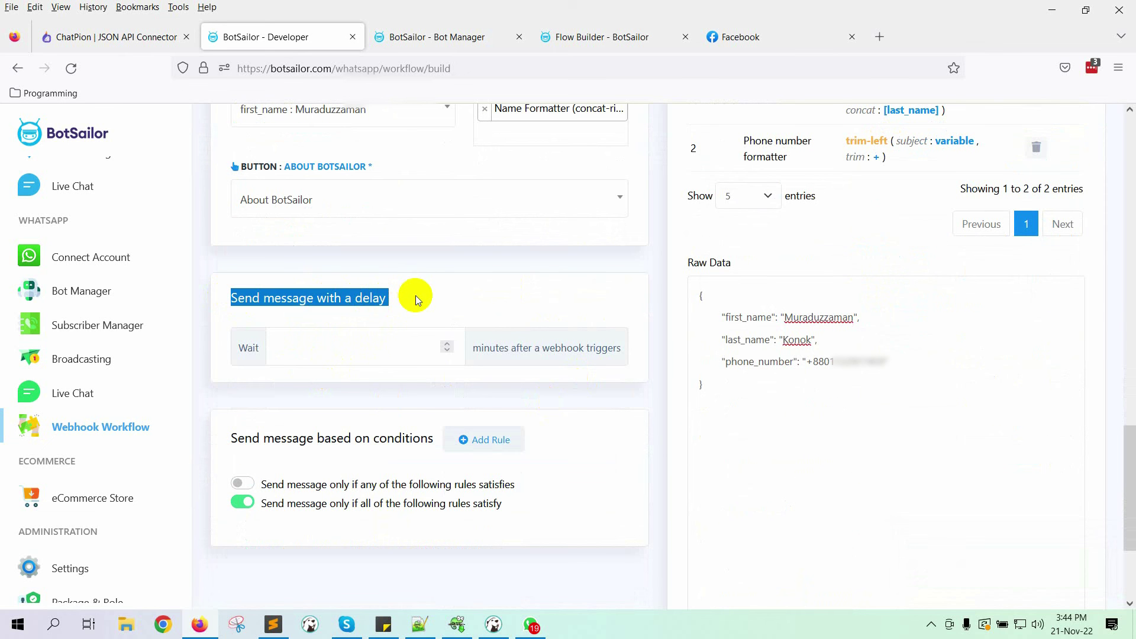
{"action": "left_click", "coordinate": [337, 348]}
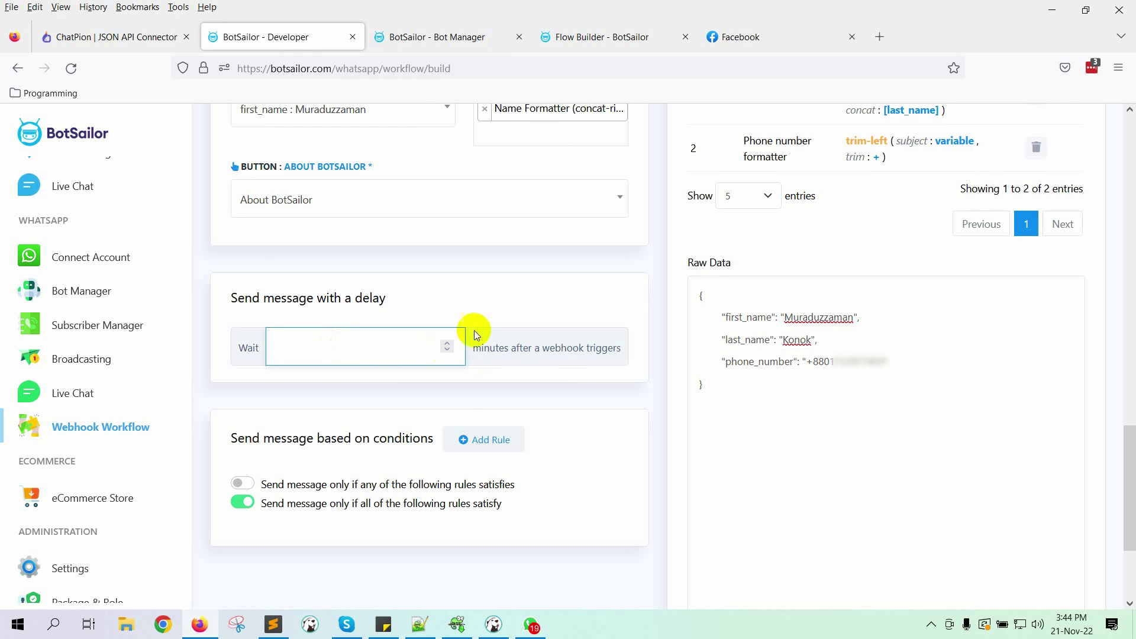
{"action": "left_click", "coordinate": [675, 474]}
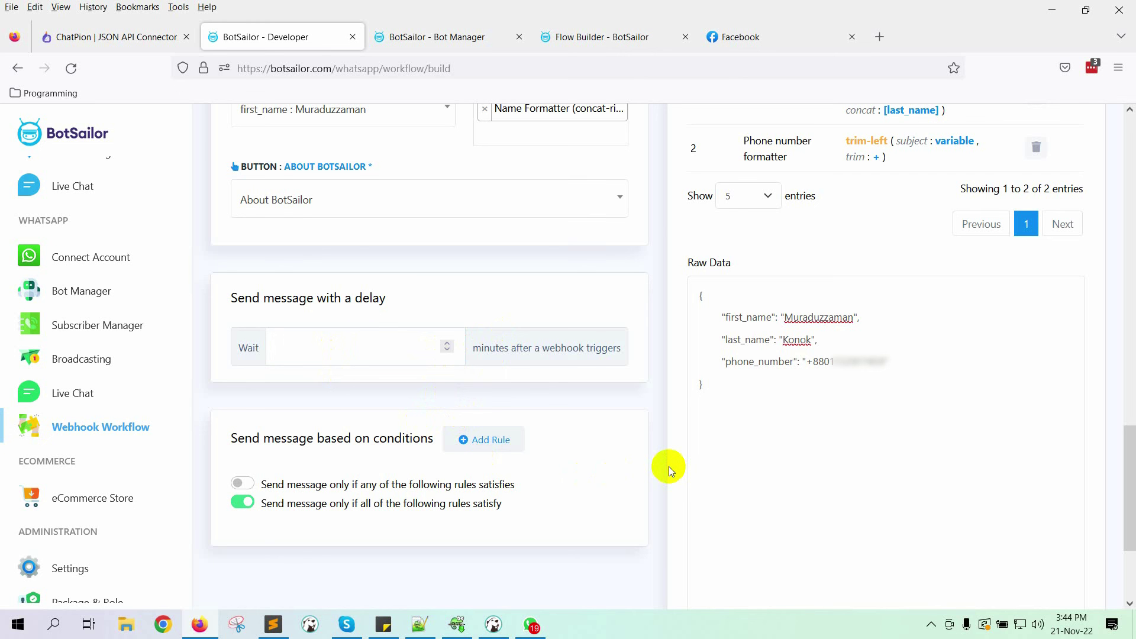
{"action": "scroll", "coordinate": [577, 464], "scroll_direction": "down", "scroll_amount": 2}
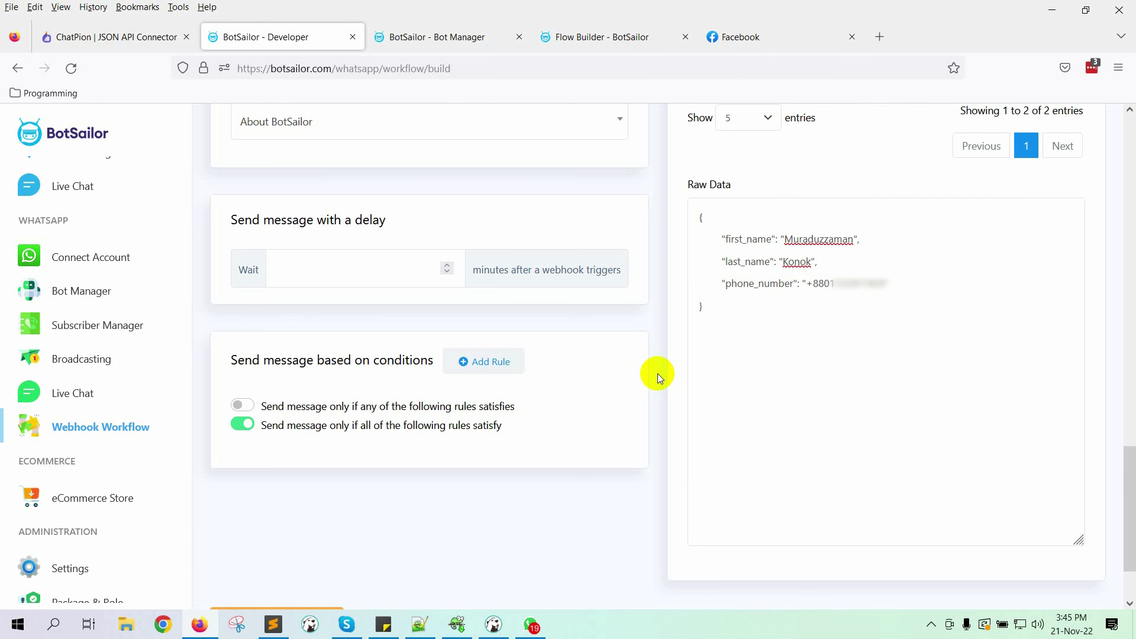
{"action": "scroll", "coordinate": [355, 485], "scroll_direction": "down", "scroll_amount": 2}
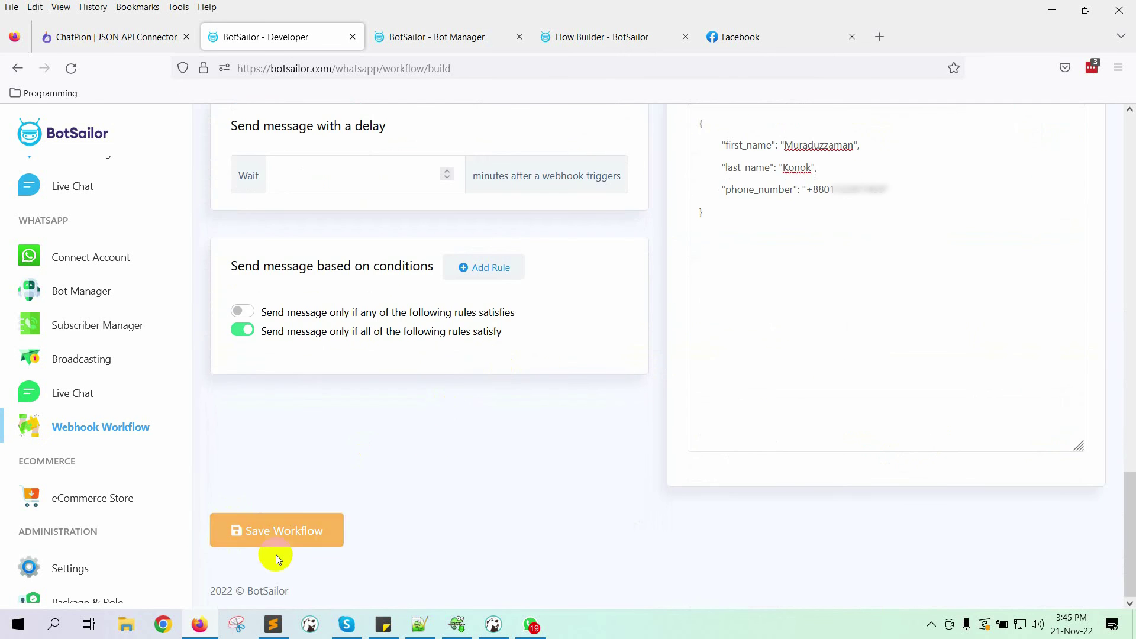
{"action": "left_click", "coordinate": [330, 528]}
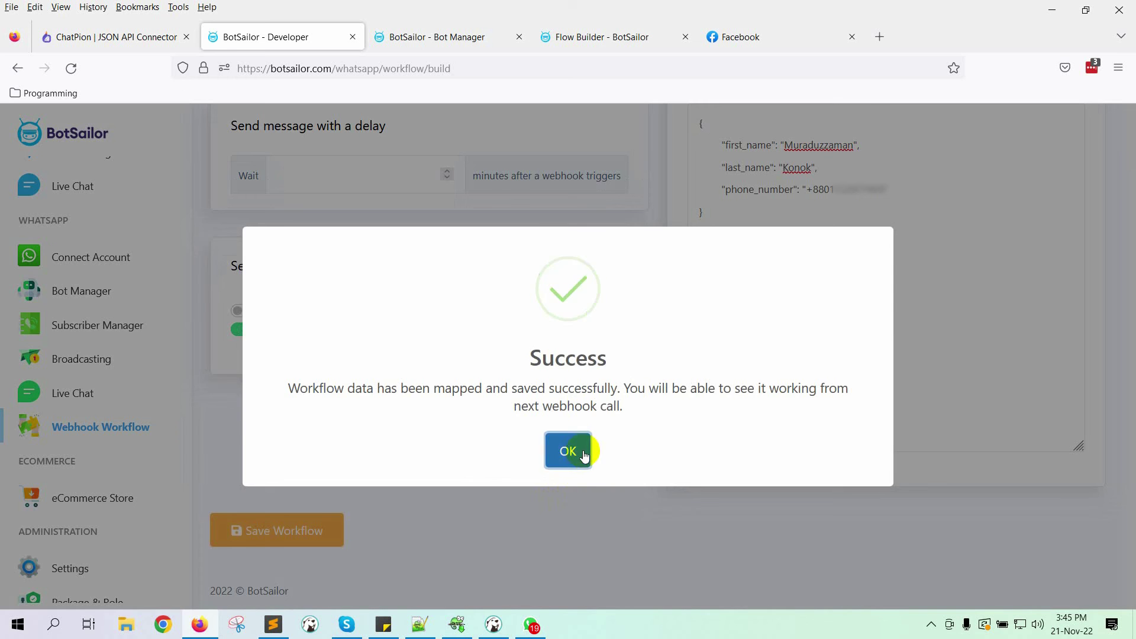
{"action": "left_click", "coordinate": [582, 453]}
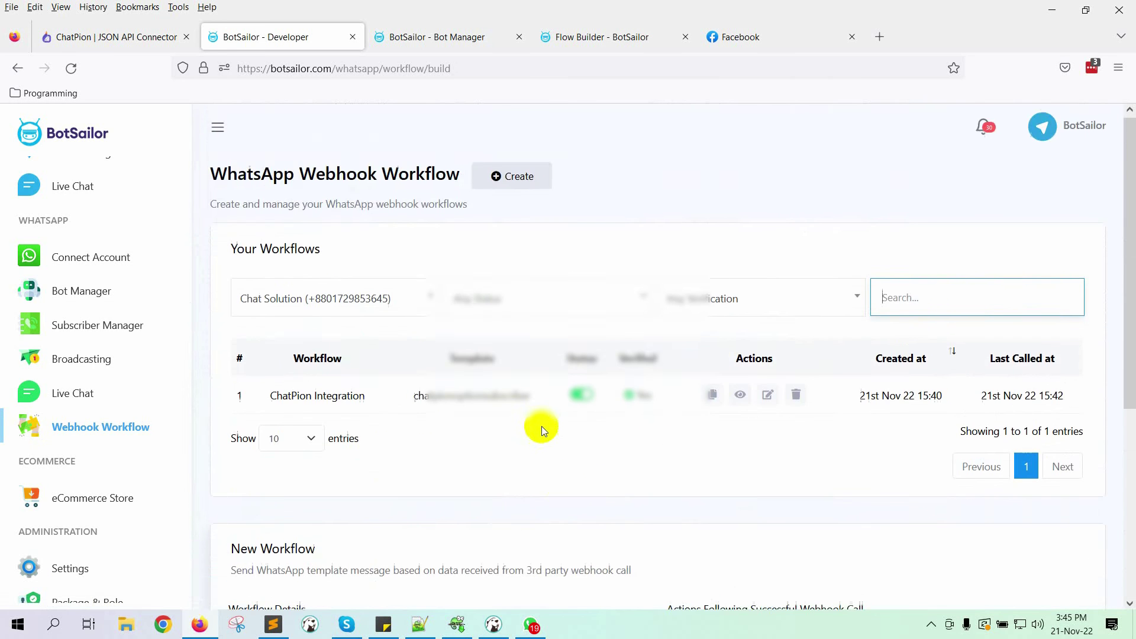
{"action": "scroll", "coordinate": [450, 355], "scroll_direction": "down", "scroll_amount": 3}
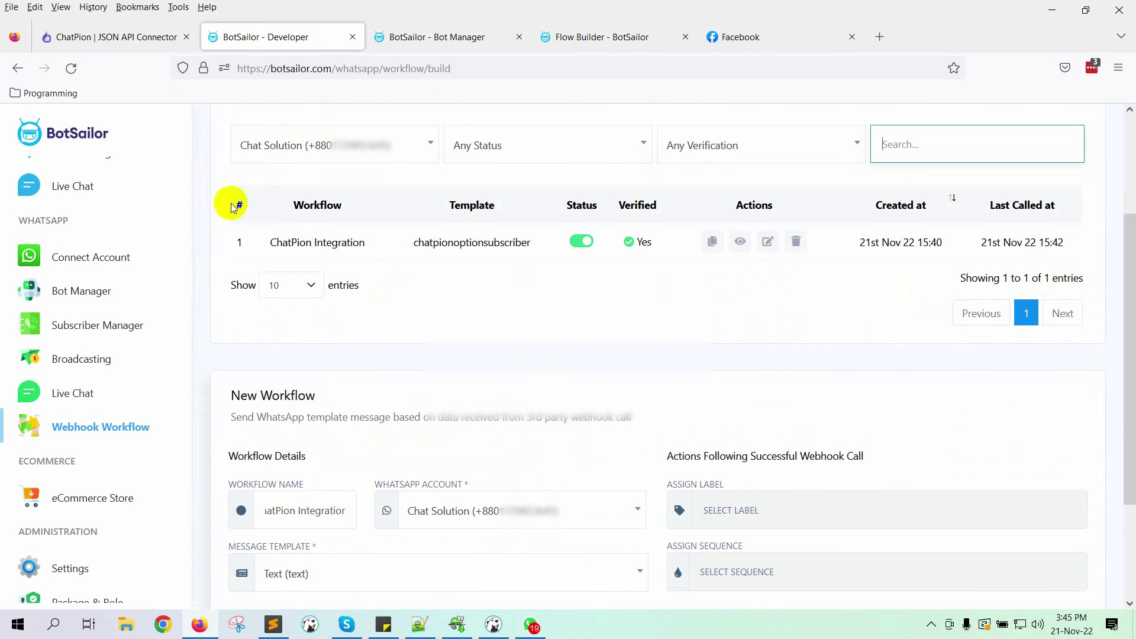
Step: Send phone-collect again in the Xerone IT chat and share the phone number quick reply
{"action": "left_click", "coordinate": [781, 37]}
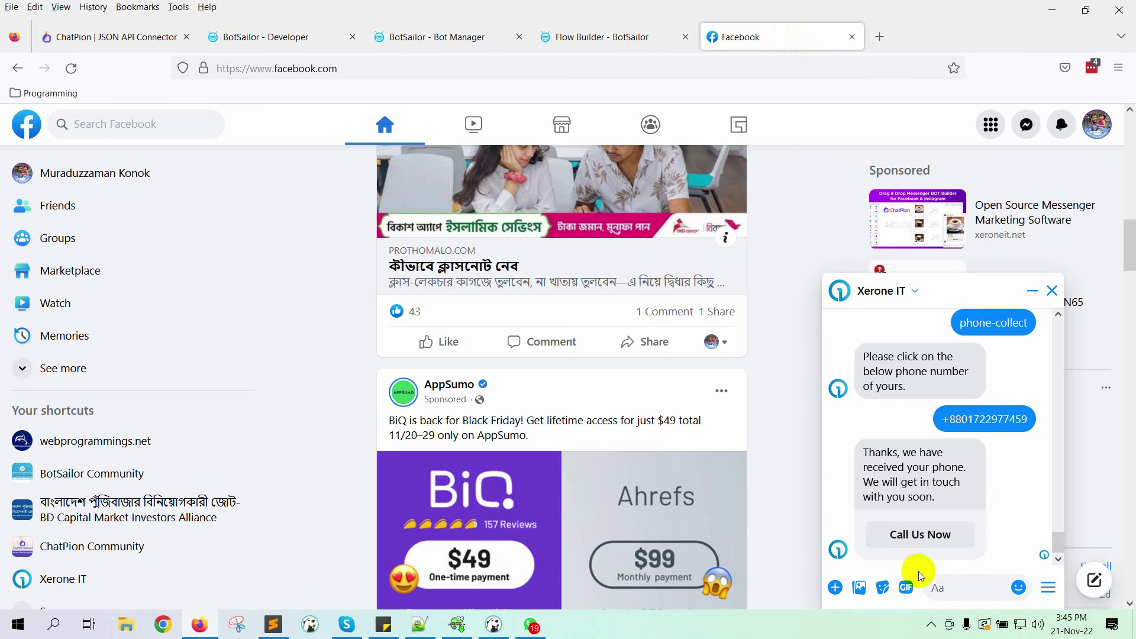
{"action": "left_click", "coordinate": [978, 324]}
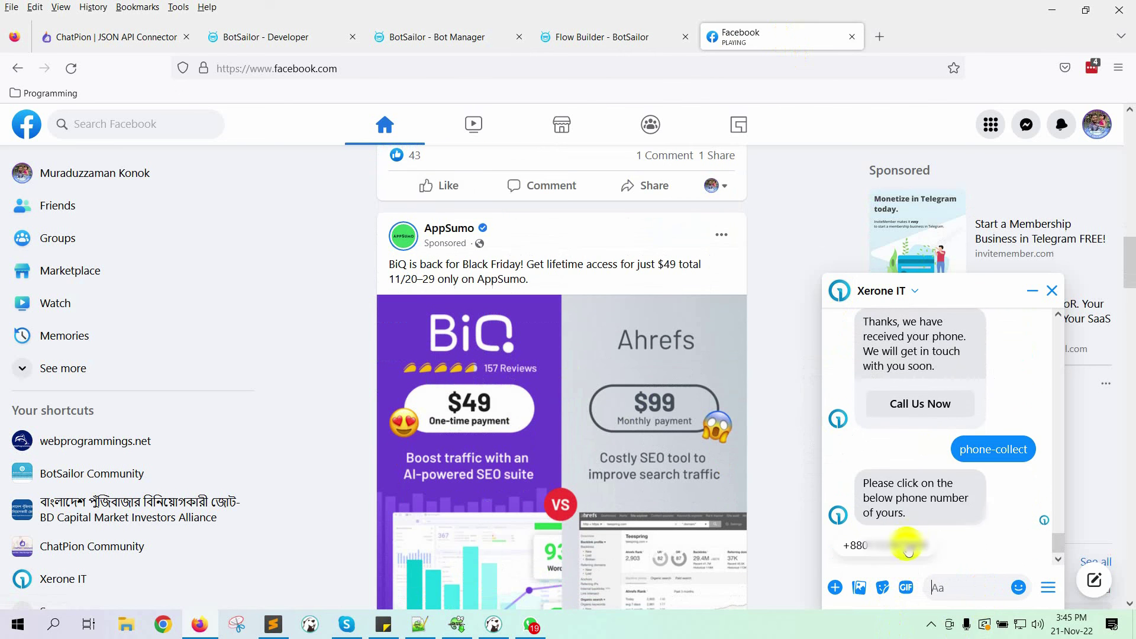
{"action": "left_click", "coordinate": [977, 527]}
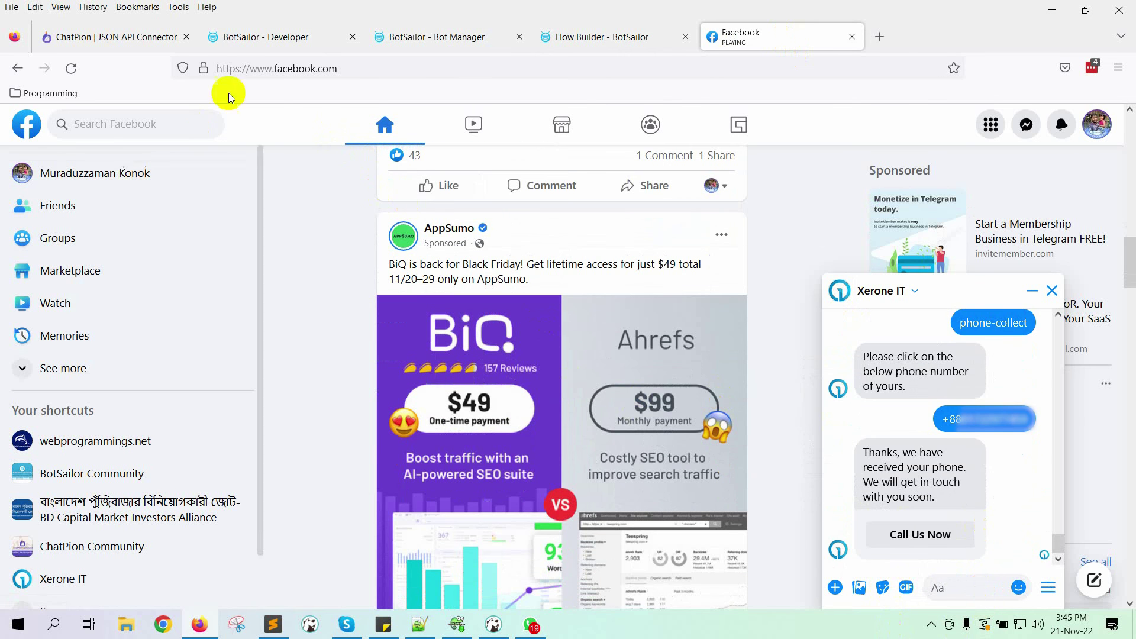
{"action": "left_click", "coordinate": [255, 37]}
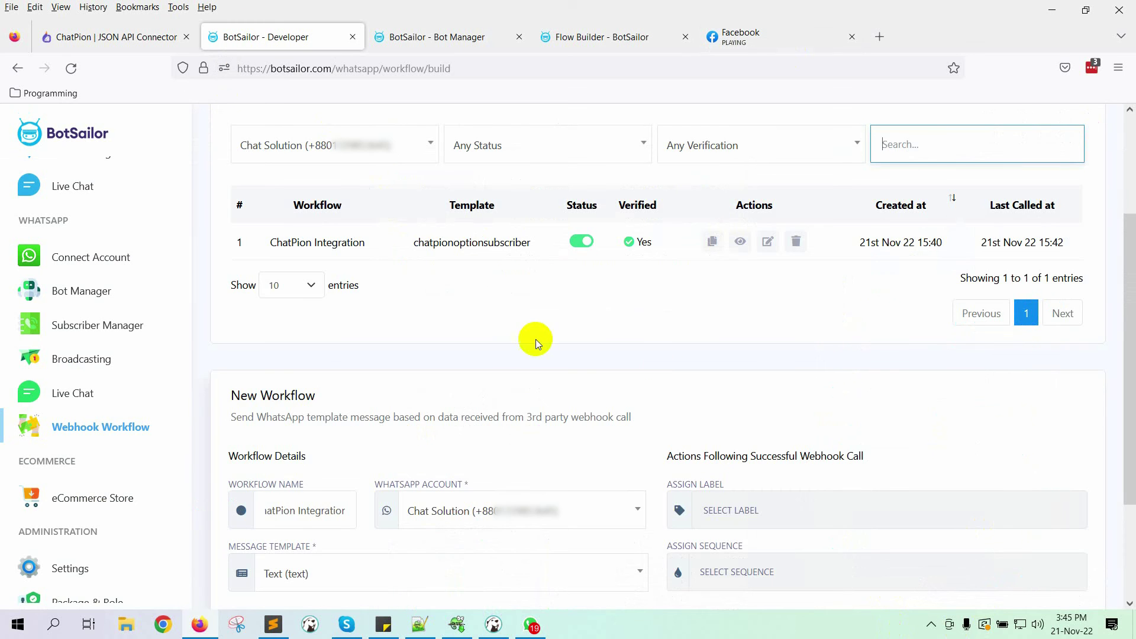
{"action": "scroll", "coordinate": [539, 340], "scroll_direction": "up", "scroll_amount": 3}
{"action": "left_click", "coordinate": [740, 401]}
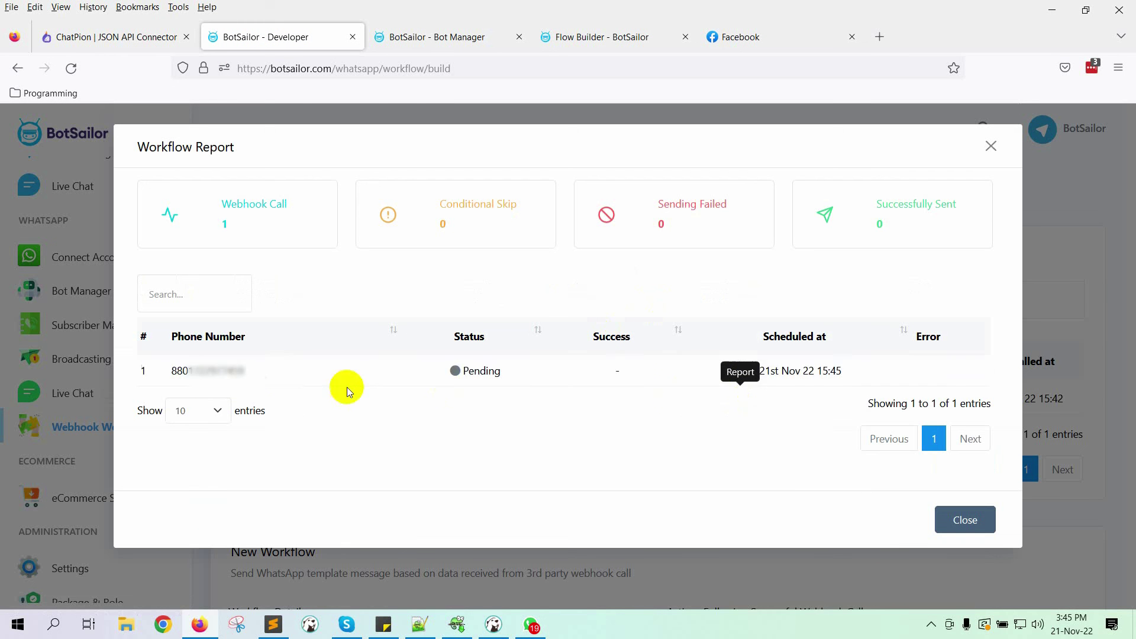
{"action": "left_click_drag", "start_coordinate": [144, 371], "coordinate": [855, 370]}
{"action": "left_click", "coordinate": [488, 366]}
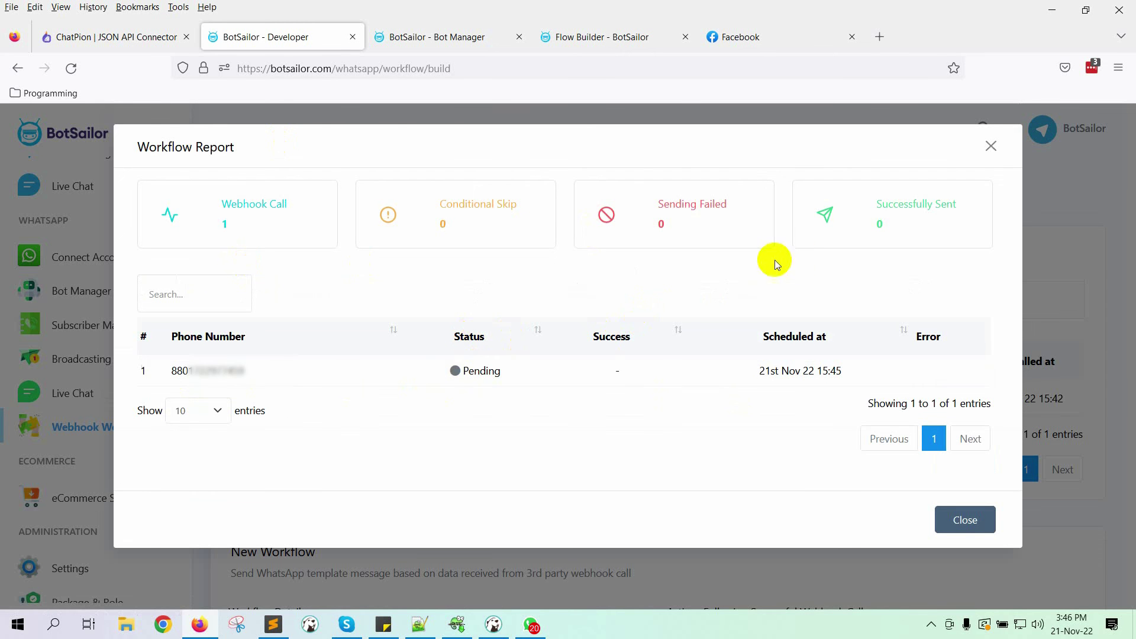
{"action": "left_click", "coordinate": [991, 145]}
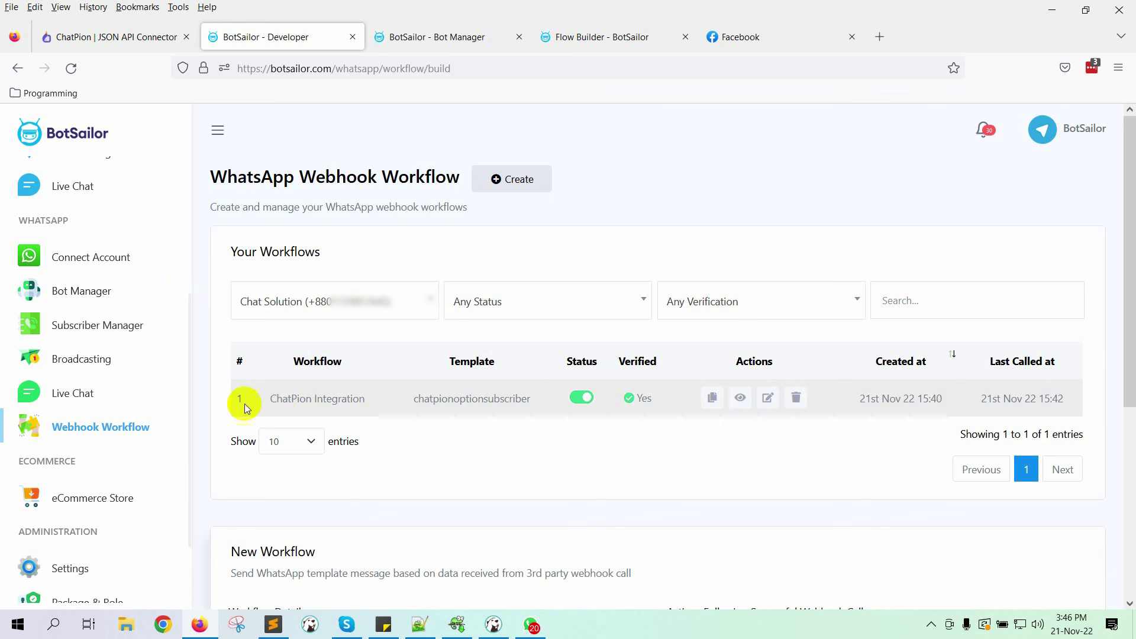
{"action": "scroll", "coordinate": [535, 428], "scroll_direction": "down", "scroll_amount": 2}
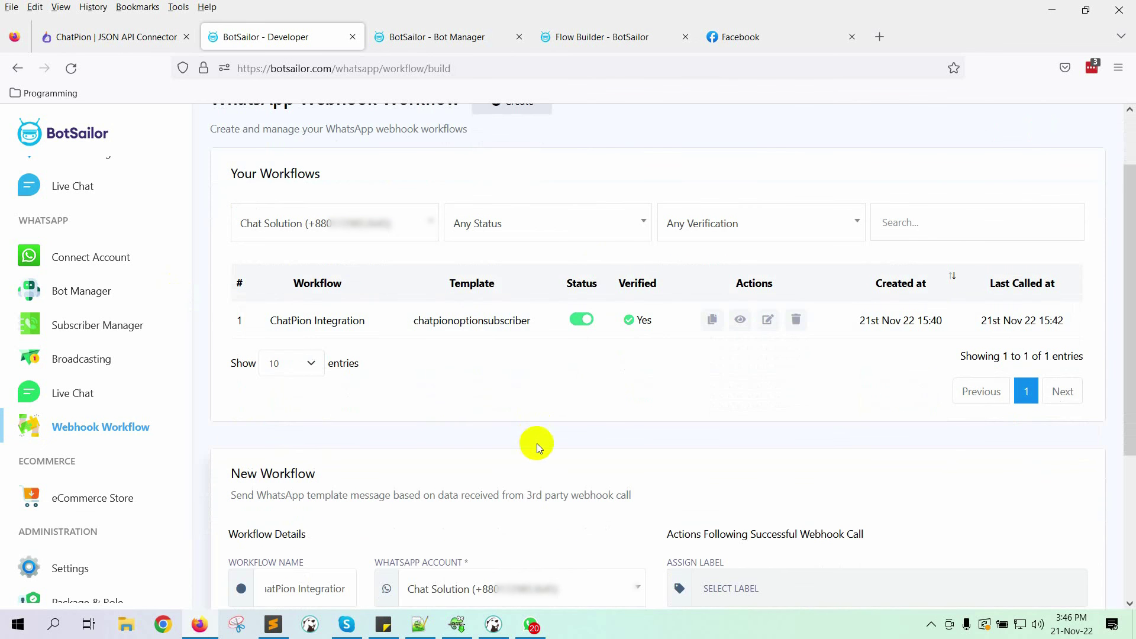
Step: In WhatsApp Desktop, reply About BotSailor to the new XerOne IT message
{"action": "left_click", "coordinate": [532, 624]}
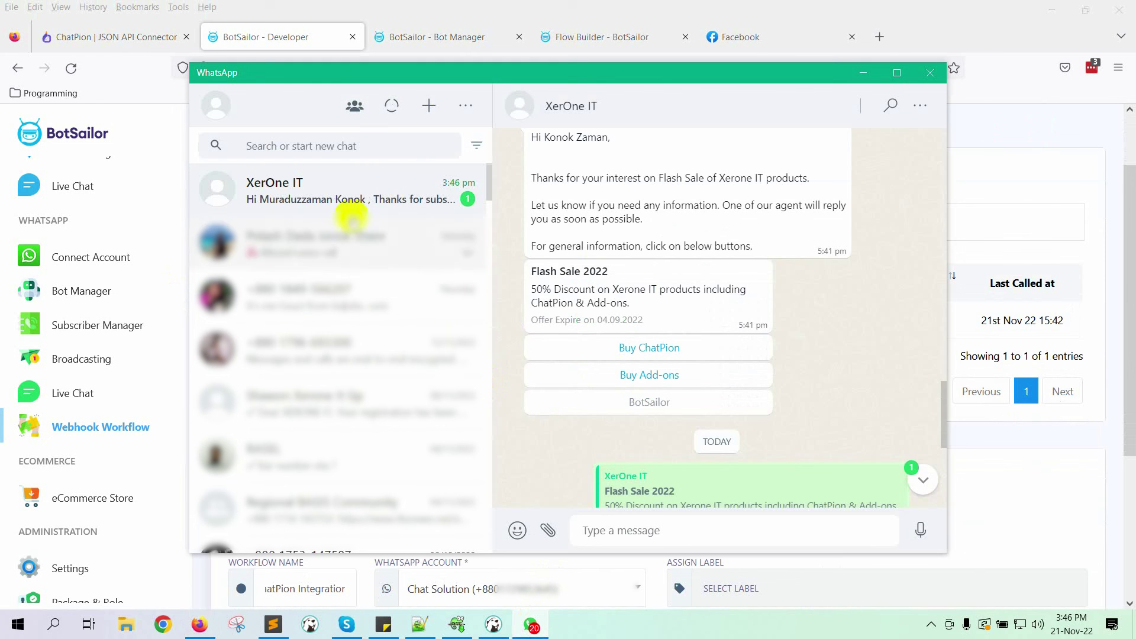
{"action": "scroll", "coordinate": [591, 348], "scroll_direction": "down", "scroll_amount": 5}
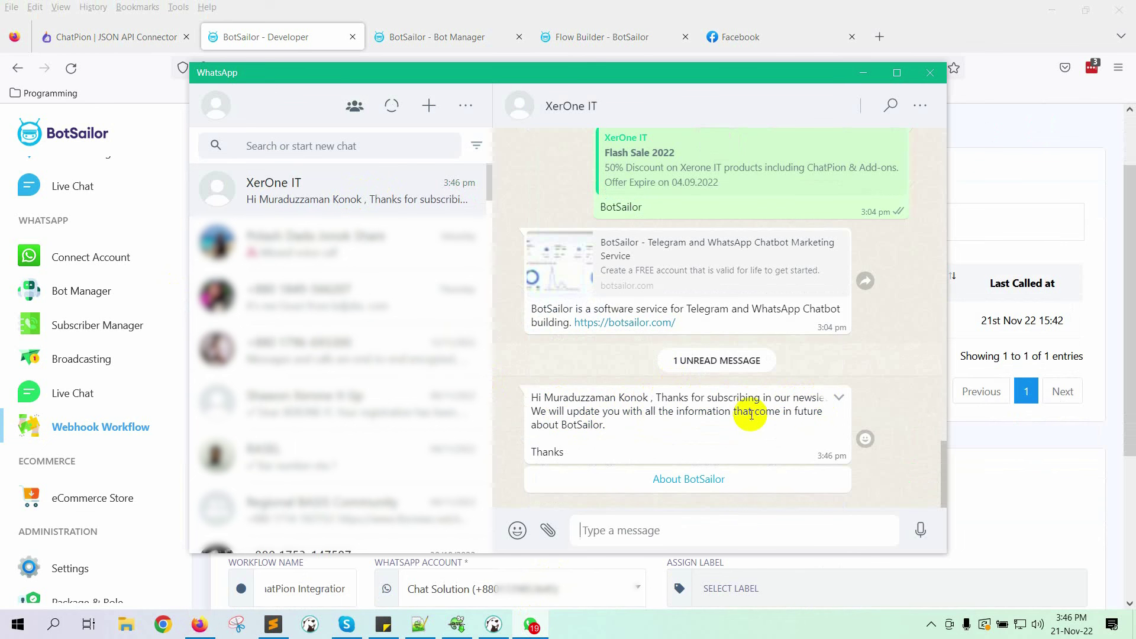
{"action": "left_click", "coordinate": [685, 479]}
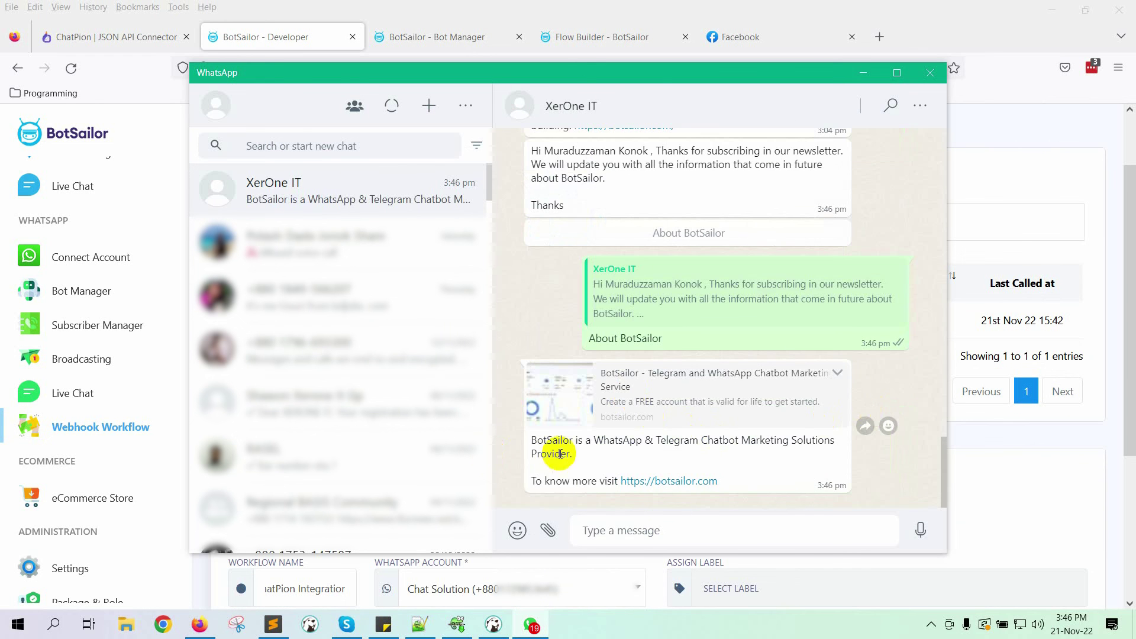
{"action": "left_click", "coordinate": [1014, 40]}
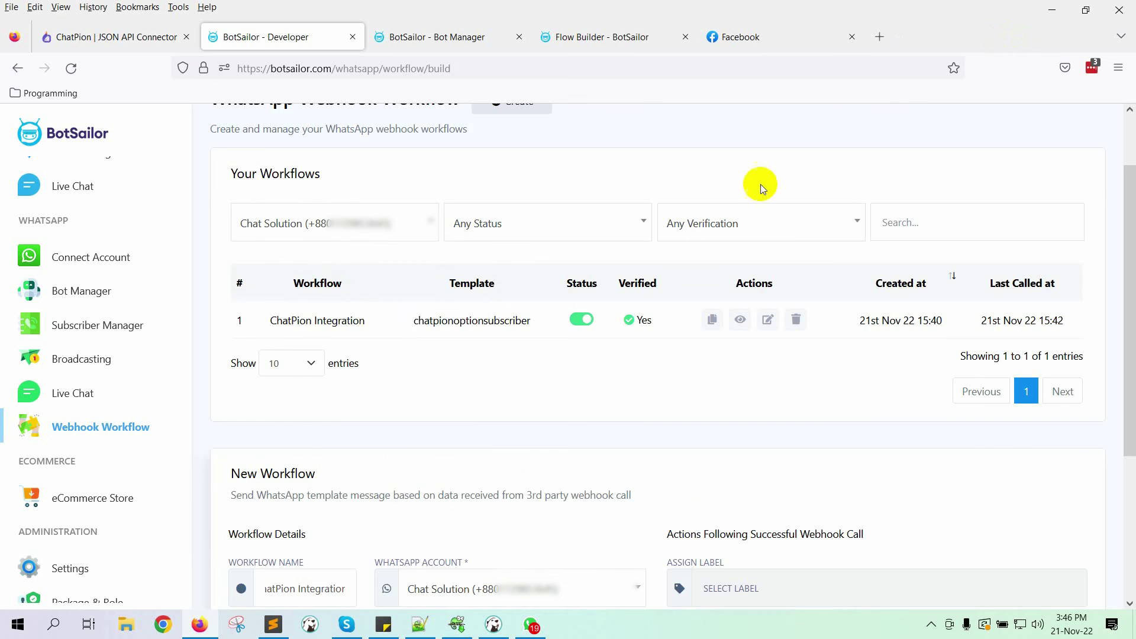
Step: Open the test subscriber's conversation in WhatsApp Live Chat and focus the reply field
{"action": "scroll", "coordinate": [373, 289], "scroll_direction": "up", "scroll_amount": 1}
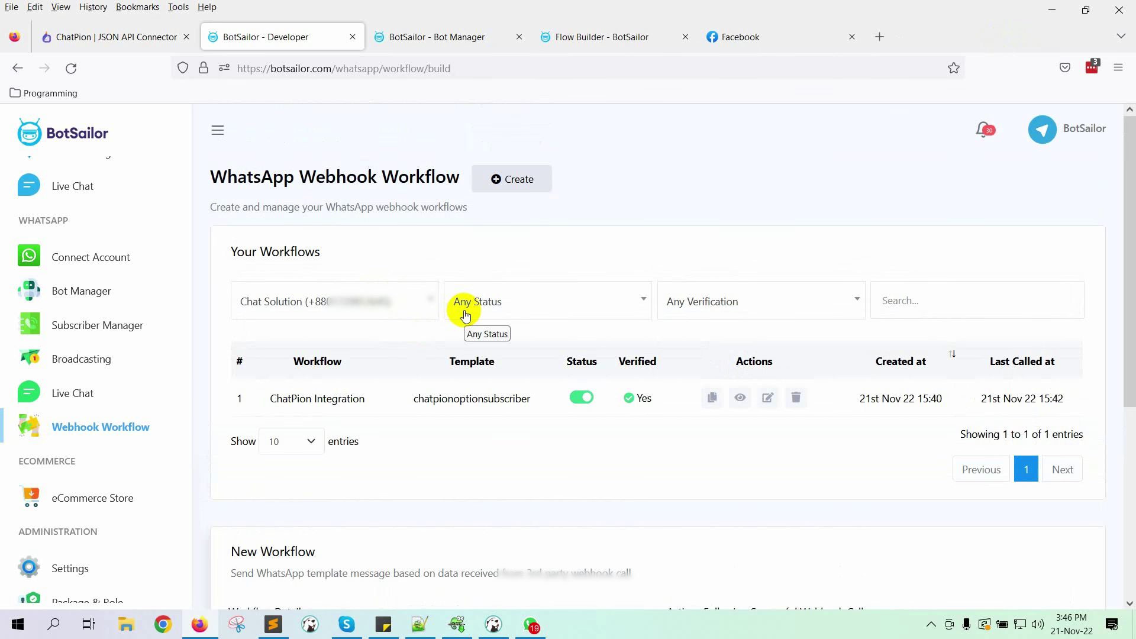
{"action": "scroll", "coordinate": [101, 411], "scroll_direction": "down", "scroll_amount": 2}
{"action": "left_click", "coordinate": [89, 301]}
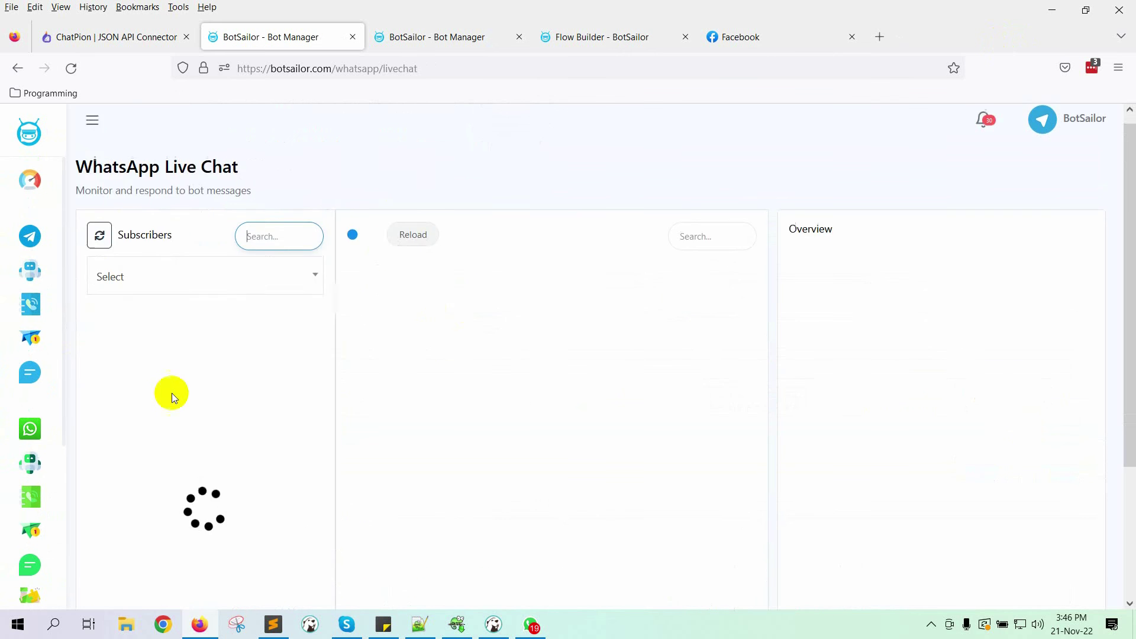
{"action": "left_click", "coordinate": [207, 233]}
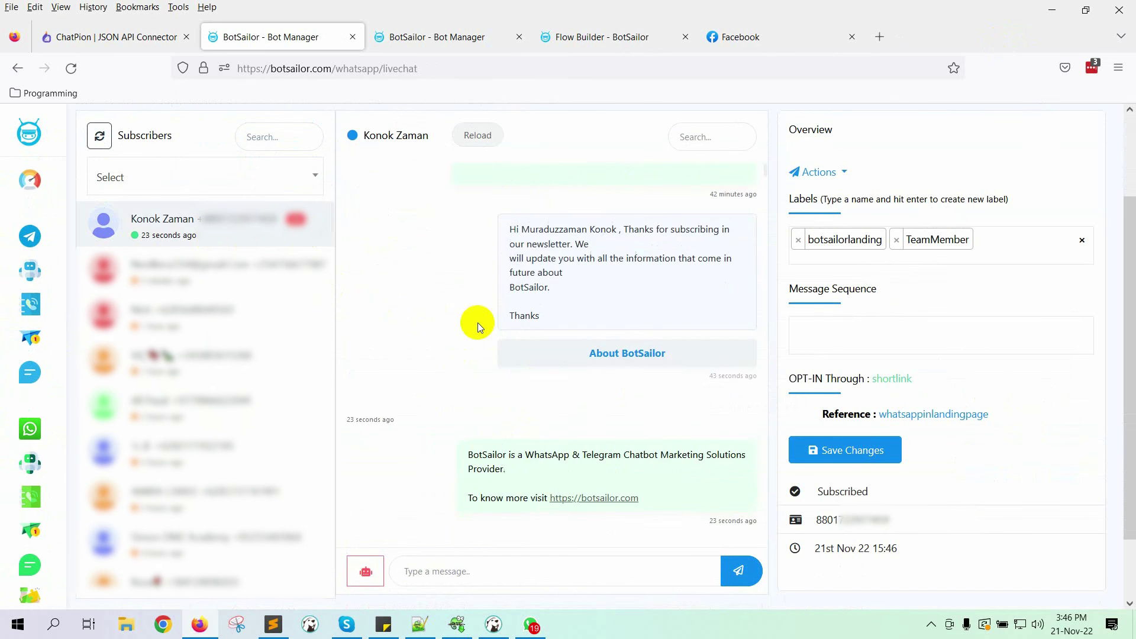
{"action": "scroll", "coordinate": [381, 368], "scroll_direction": "down", "scroll_amount": 2}
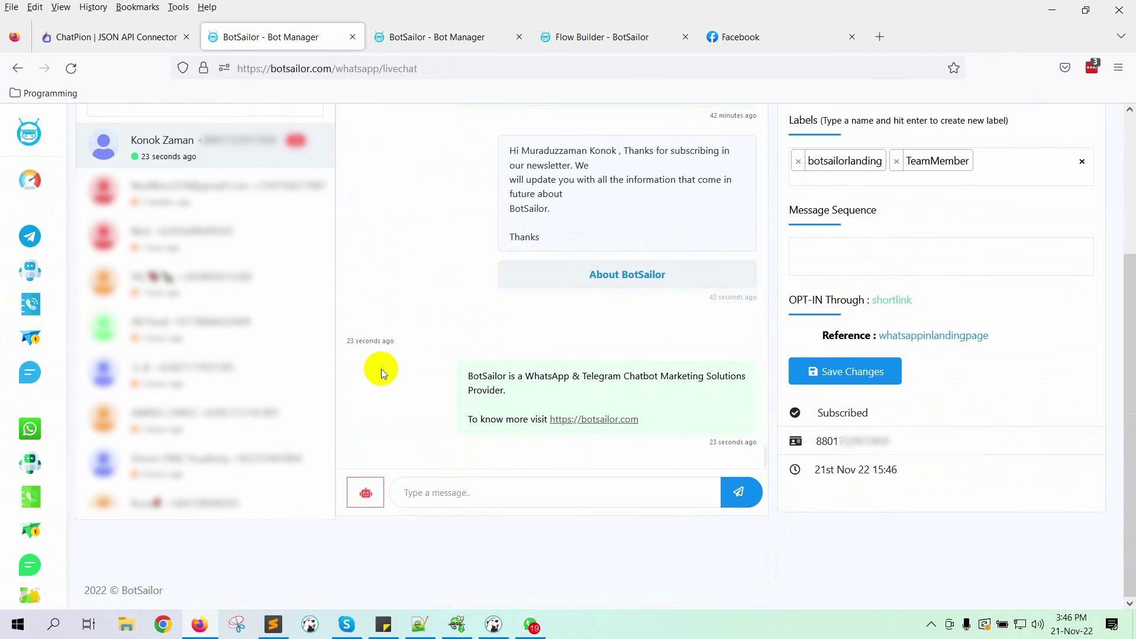
{"action": "left_click", "coordinate": [558, 480]}
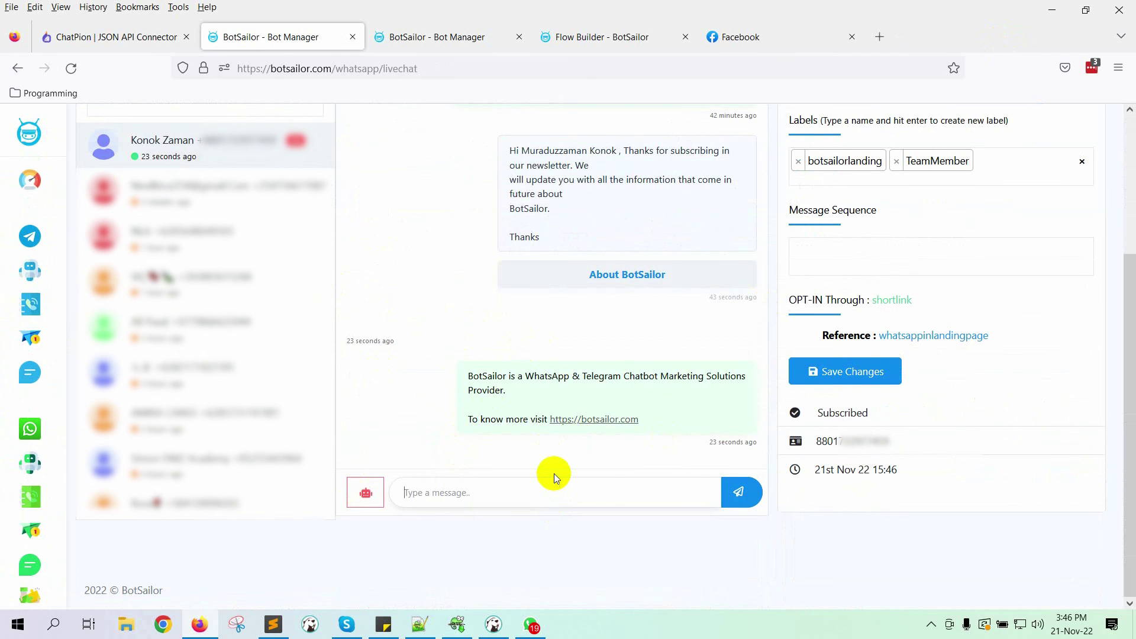